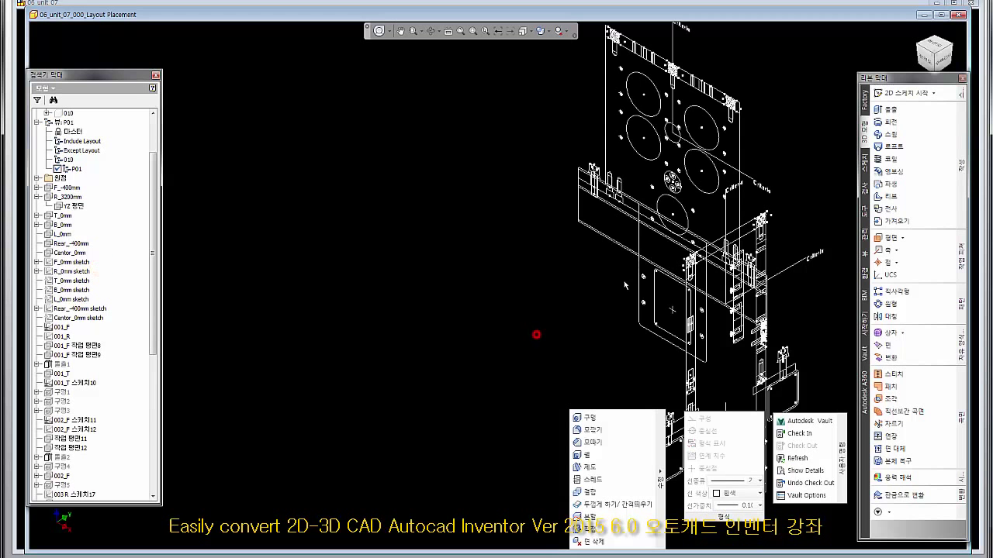
Open the side-view layout sketch (스케치27) for editing and look at it face-on.
{"action": "middle_click_drag", "start_coordinate": [584, 281], "coordinate": [441, 329]}
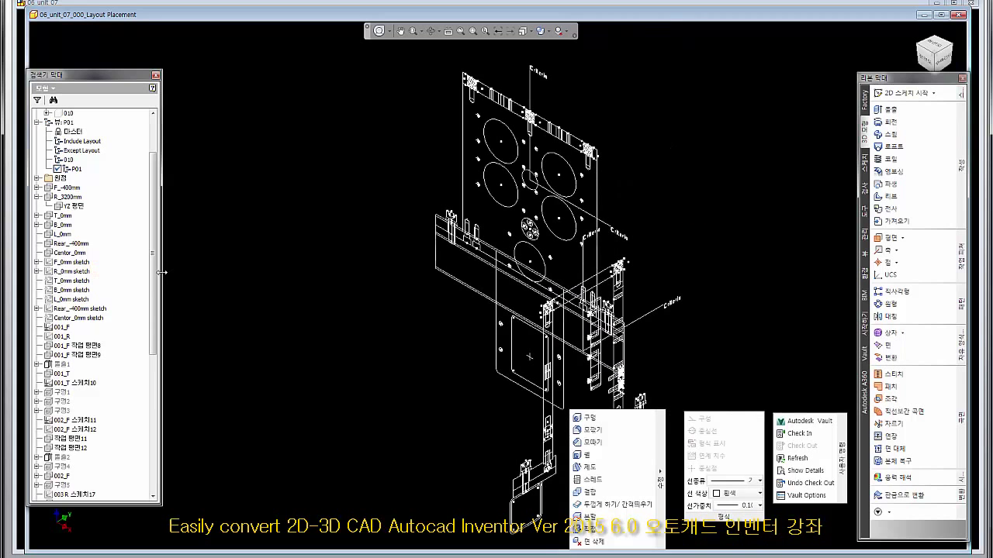
{"action": "left_click_drag", "start_coordinate": [155, 272], "coordinate": [150, 443]}
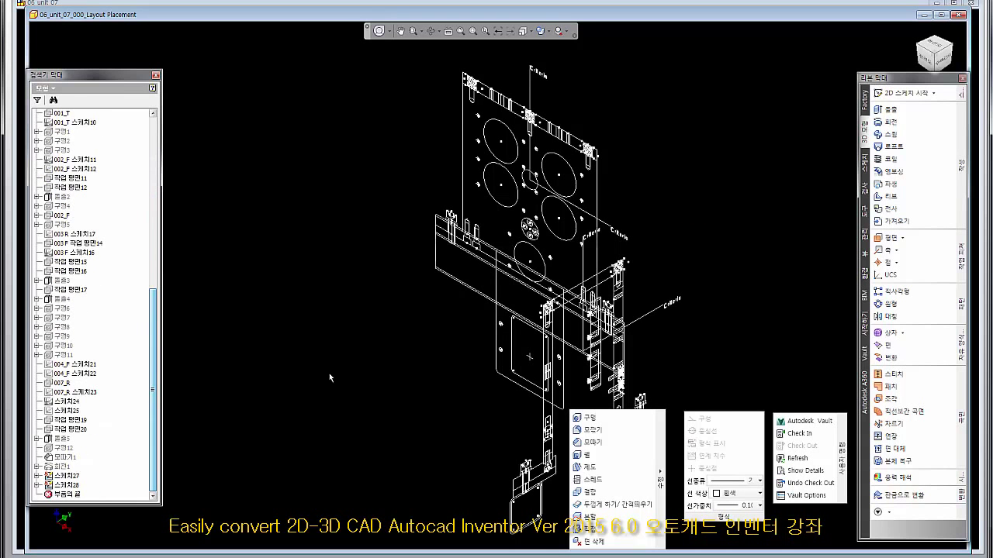
{"action": "middle_click_drag", "start_coordinate": [742, 330], "coordinate": [659, 301]}
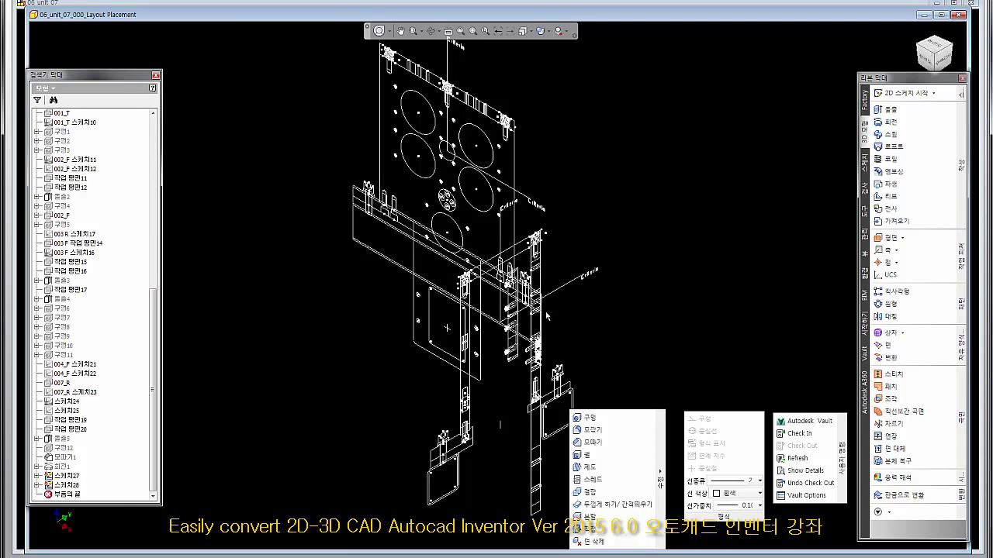
{"action": "scroll", "coordinate": [547, 315], "scroll_direction": "down", "scroll_amount": 3}
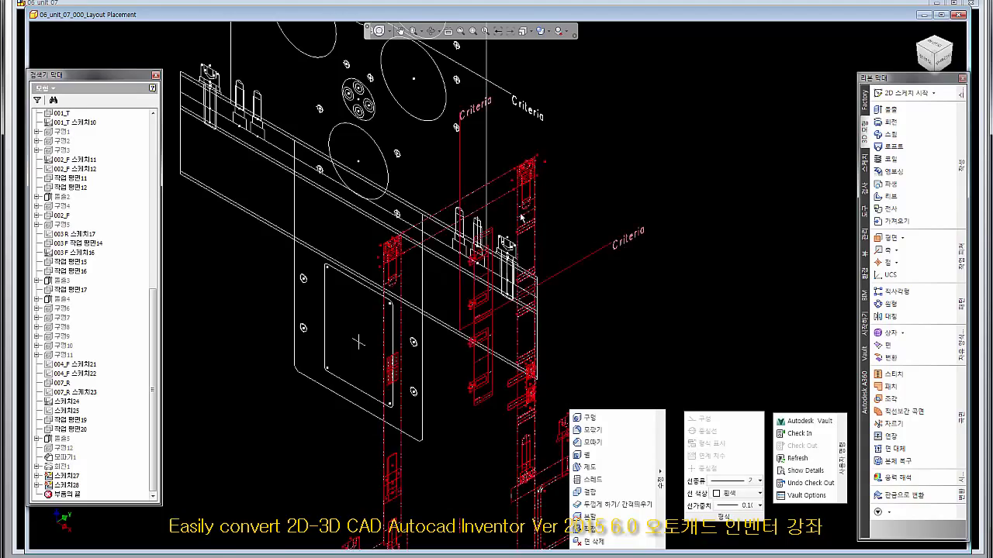
{"action": "scroll", "coordinate": [564, 234], "scroll_direction": "down", "scroll_amount": 3}
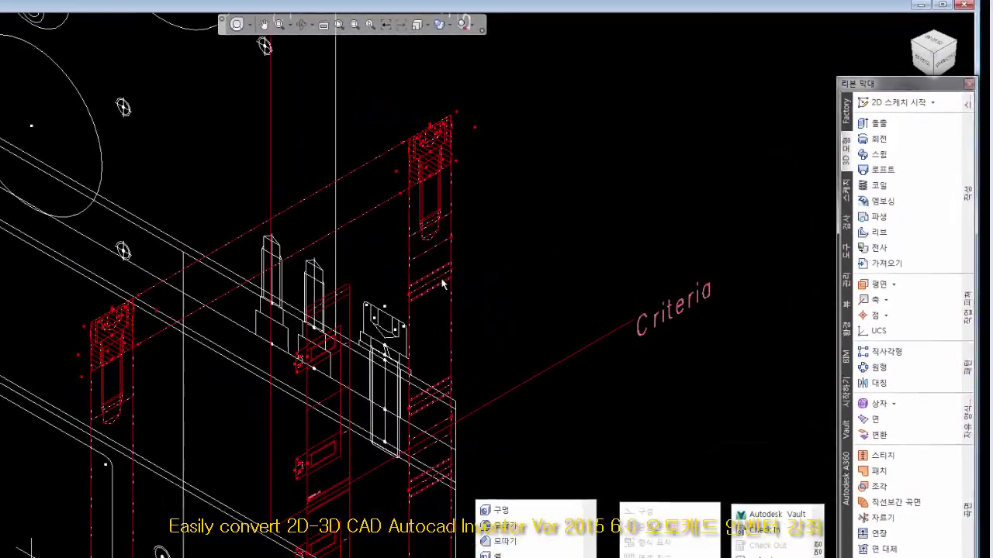
{"action": "left_click", "coordinate": [542, 237]}
{"action": "right_click", "coordinate": [541, 237]}
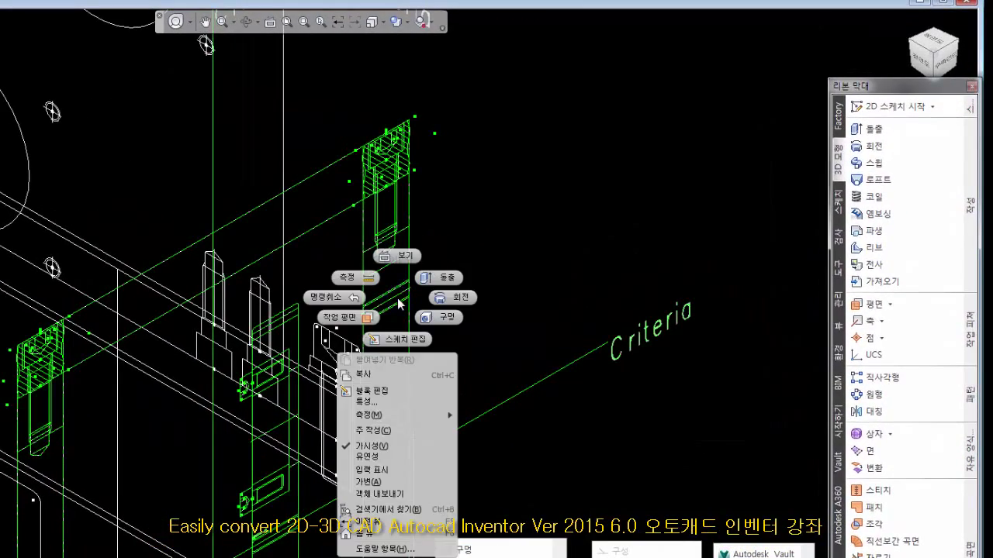
{"action": "left_click", "coordinate": [401, 340]}
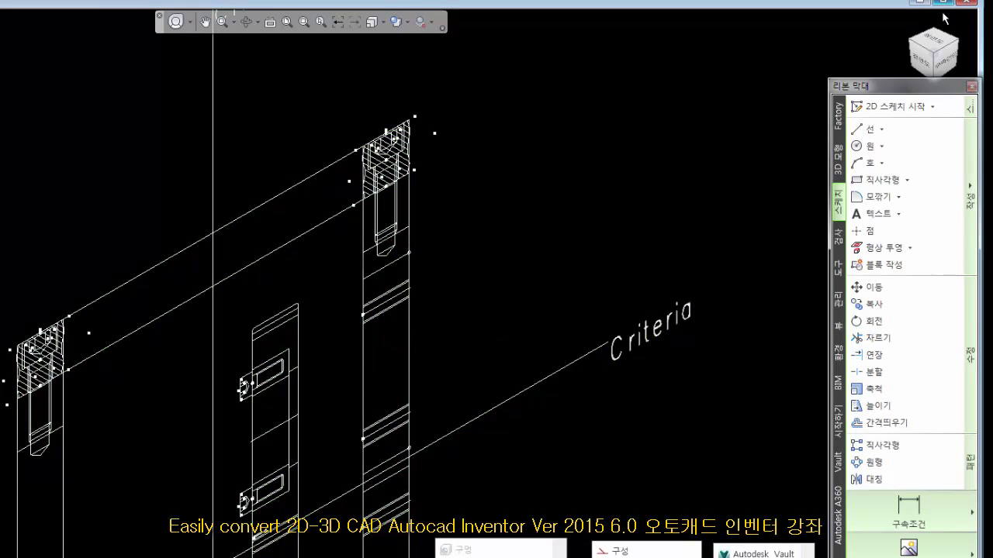
{"action": "left_click", "coordinate": [948, 65]}
{"action": "scroll", "coordinate": [509, 365], "scroll_direction": "up", "scroll_amount": 3}
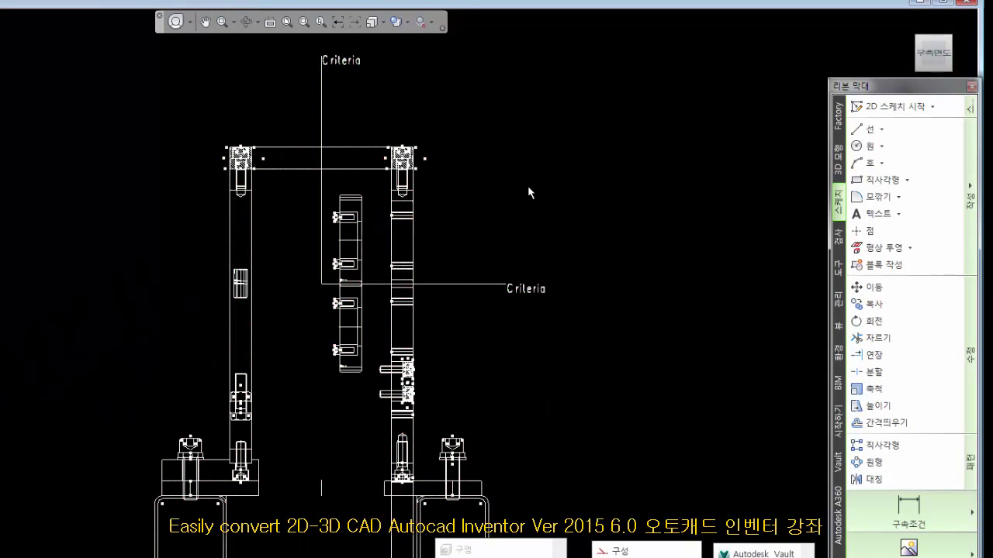
Explode the side-view layout block and delete everything around the middle vertical bar assembly.
{"action": "right_click", "coordinate": [410, 157]}
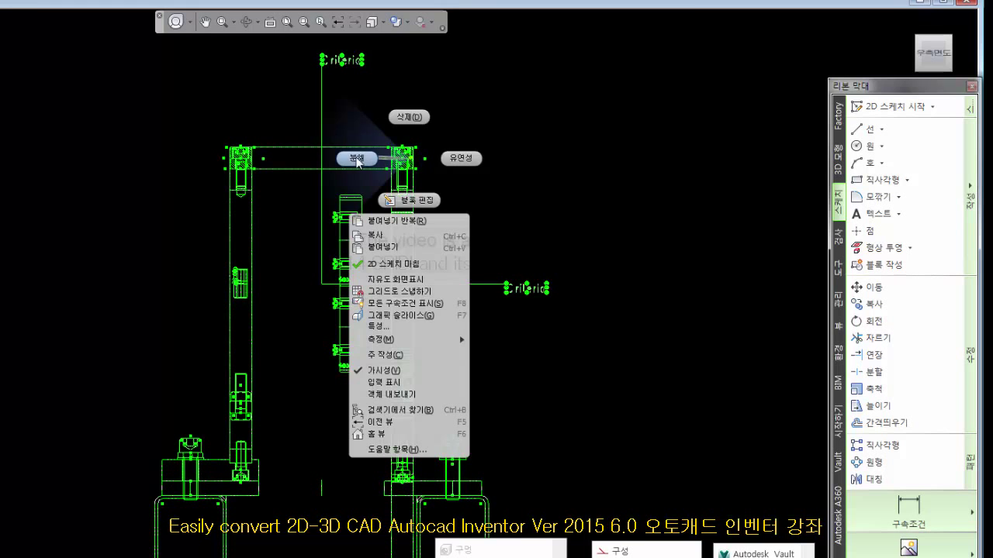
{"action": "left_click", "coordinate": [356, 158]}
{"action": "left_click", "coordinate": [249, 215]}
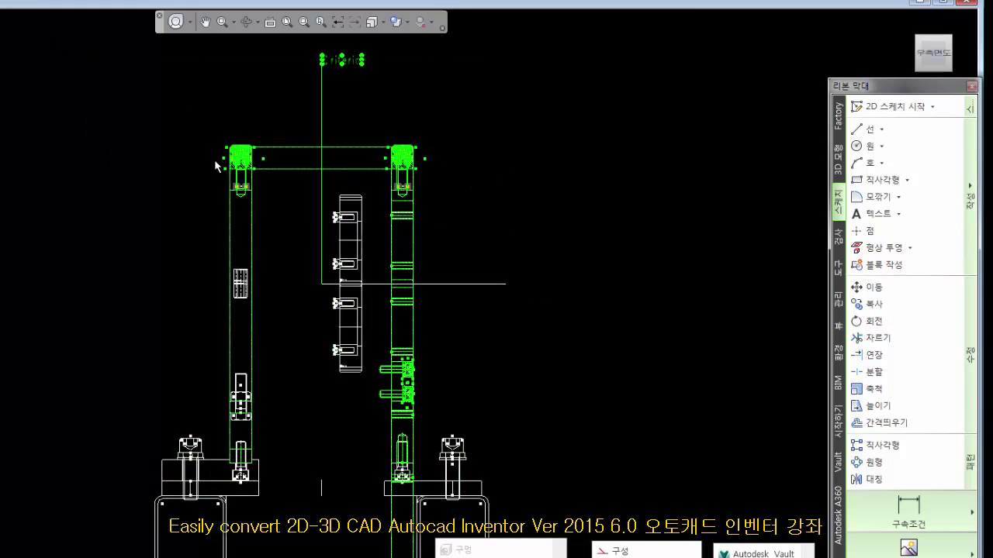
{"action": "scroll", "coordinate": [301, 301], "scroll_direction": "down", "scroll_amount": 3}
{"action": "key", "text": "Delete"}
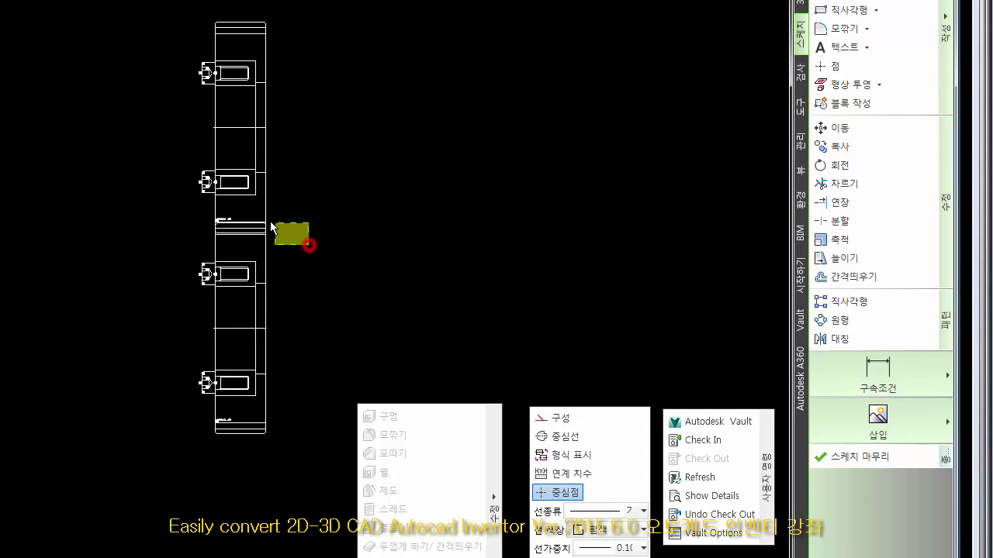
Delete the outer bar outline and its small text, keeping the two bracket assemblies with their bolts.
{"action": "left_click_drag", "start_coordinate": [262, 222], "coordinate": [262, 222]}
{"action": "right_click", "coordinate": [341, 177]}
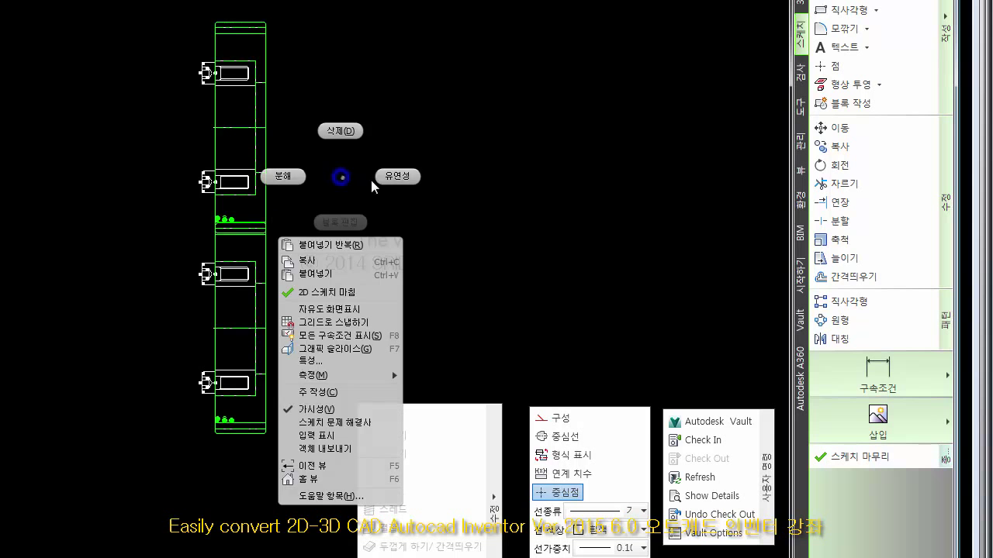
{"action": "left_click", "coordinate": [340, 131]}
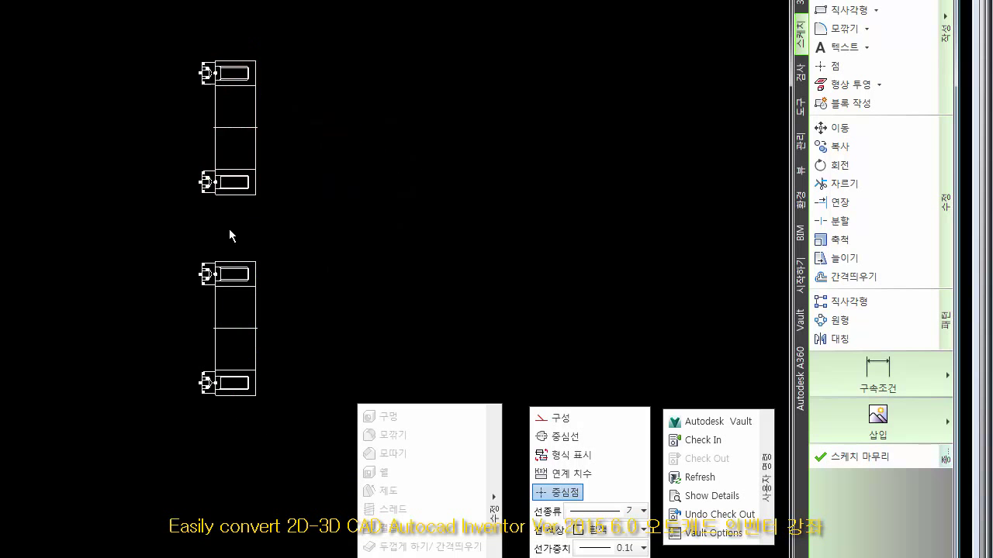
Explode all the remaining bracket and bolt blocks into individual sketch geometry.
{"action": "left_click_drag", "start_coordinate": [417, 111], "coordinate": [524, 443]}
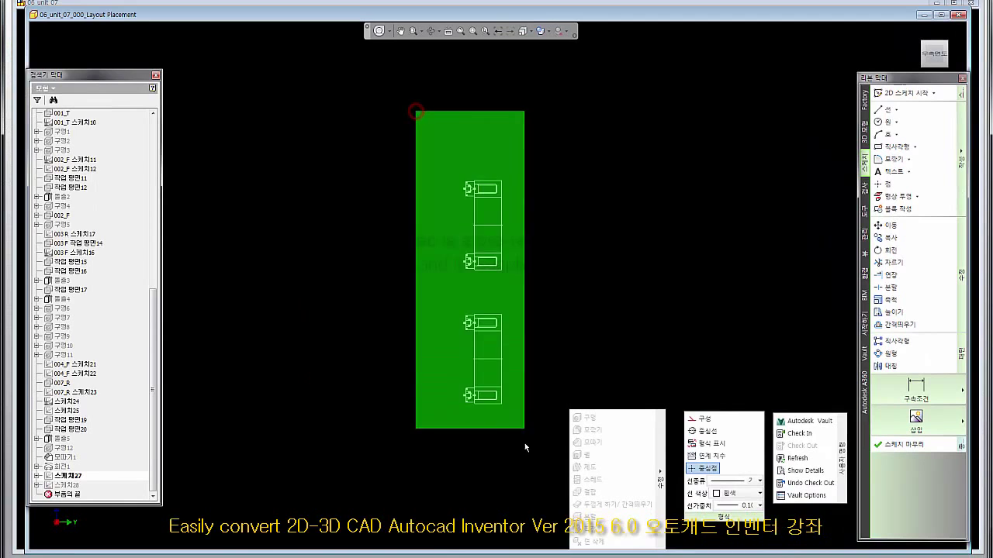
{"action": "right_click", "coordinate": [578, 203]}
{"action": "left_click", "coordinate": [541, 200]}
{"action": "left_click", "coordinate": [377, 112]}
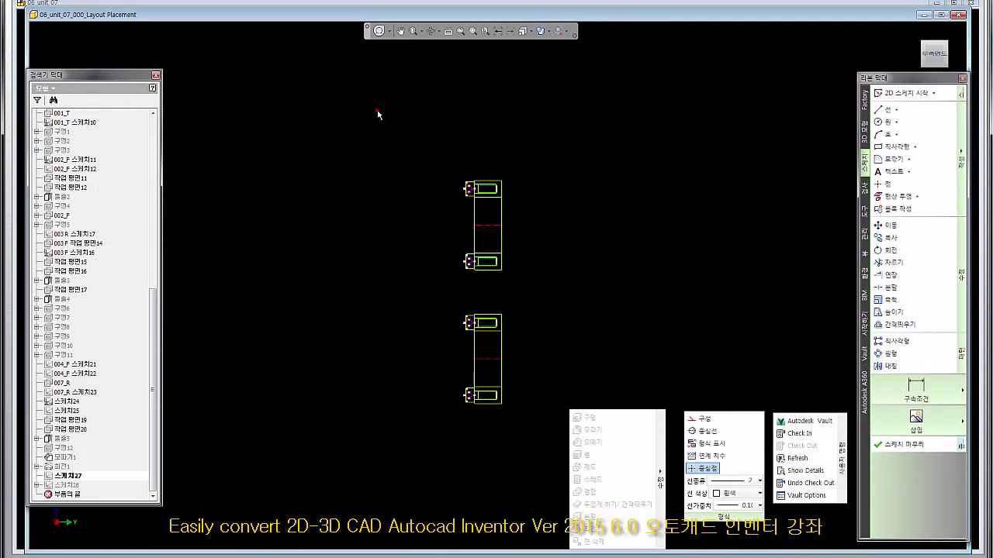
Turn all the remaining bracket geometry into construction lines with a single line colour and switch on the format display.
{"action": "mouse_move", "coordinate": [468, 157]}
{"action": "left_mouse_down"}
{"action": "mouse_move", "coordinate": [525, 234]}
{"action": "mouse_move", "coordinate": [541, 438]}
{"action": "left_mouse_up"}
{"action": "left_click", "coordinate": [702, 419]}
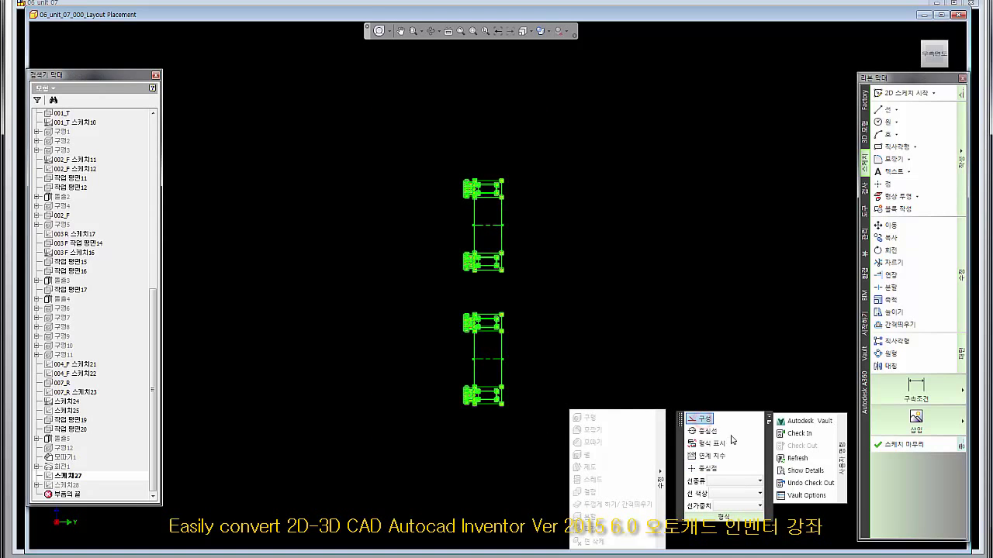
{"action": "left_click", "coordinate": [719, 494]}
{"action": "left_click", "coordinate": [730, 458]}
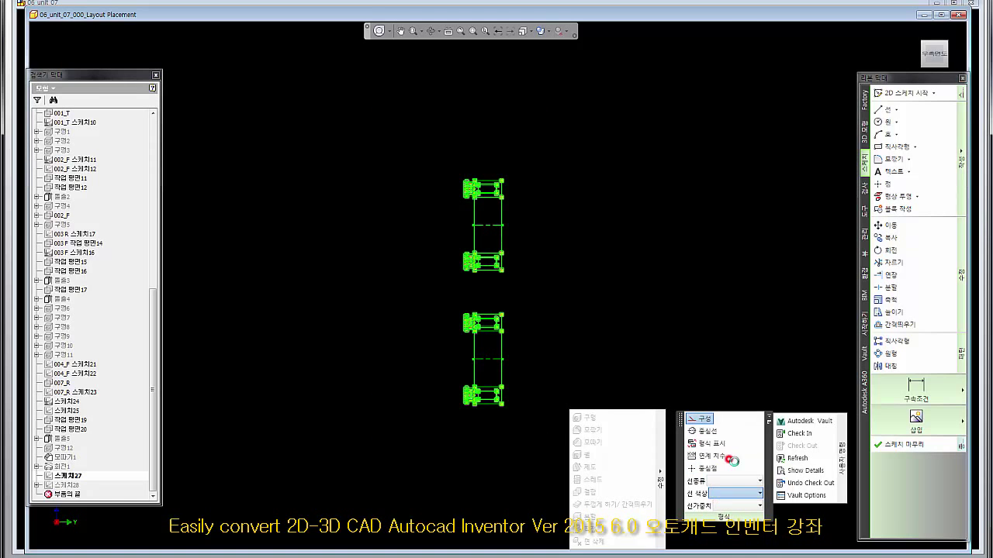
{"action": "left_click", "coordinate": [612, 322]}
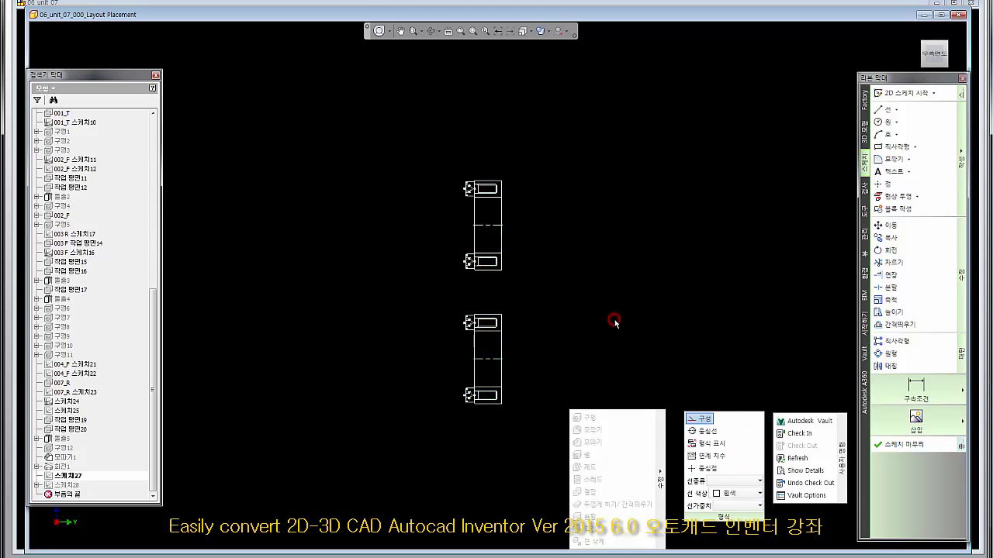
{"action": "left_click", "coordinate": [717, 443]}
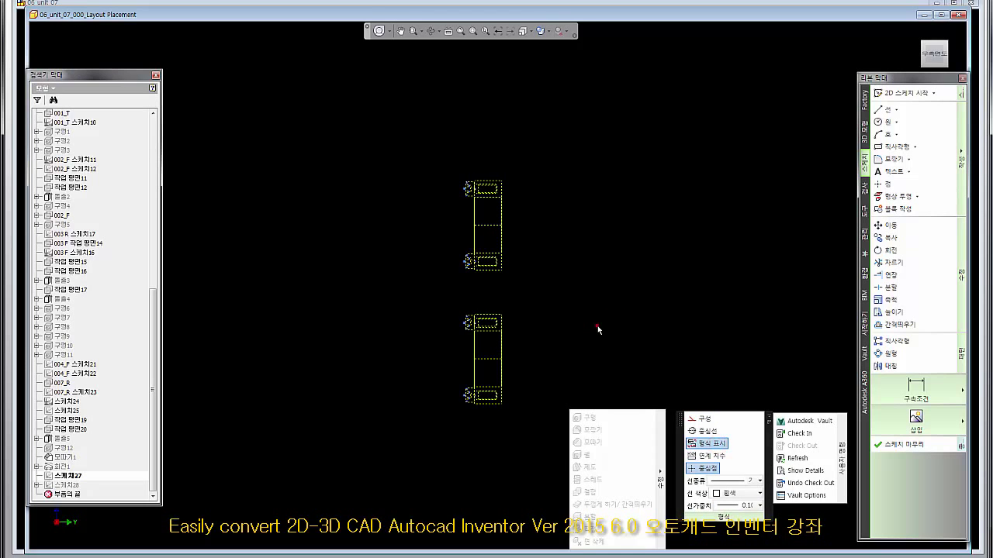
Draw a two-point rectangle over the outline around the topmost bolt of the upper bracket.
{"action": "scroll", "coordinate": [470, 275], "scroll_direction": "up", "scroll_amount": 4}
{"action": "scroll", "coordinate": [471, 270], "scroll_direction": "down", "scroll_amount": 5}
{"action": "left_click", "coordinate": [548, 270]}
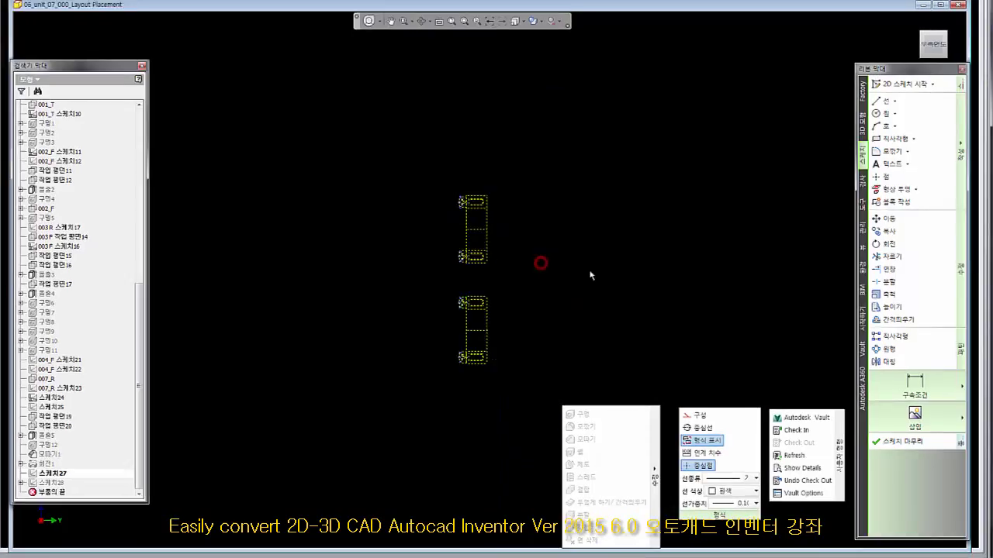
{"action": "left_click", "coordinate": [585, 261]}
{"action": "scroll", "coordinate": [440, 200], "scroll_direction": "up", "scroll_amount": 5}
{"action": "middle_click_drag", "start_coordinate": [297, 47], "coordinate": [232, 74]}
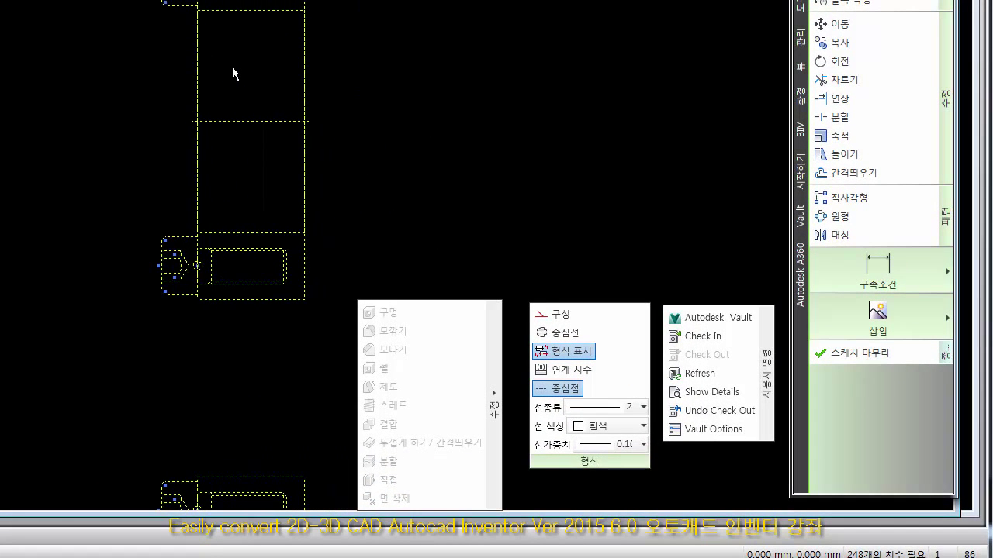
{"action": "scroll", "coordinate": [236, 3], "scroll_direction": "up", "scroll_amount": 4}
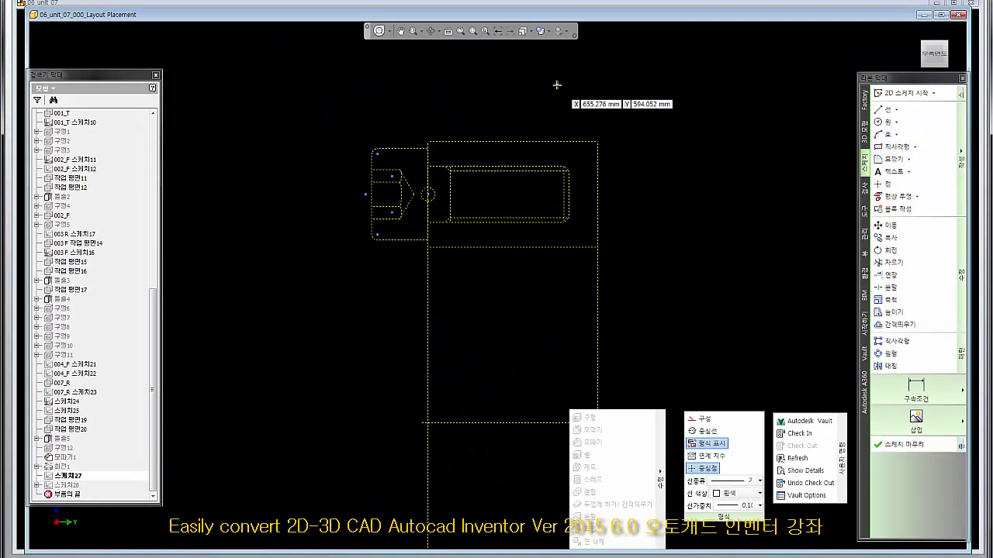
{"action": "scroll", "coordinate": [557, 84], "scroll_direction": "up", "scroll_amount": 3}
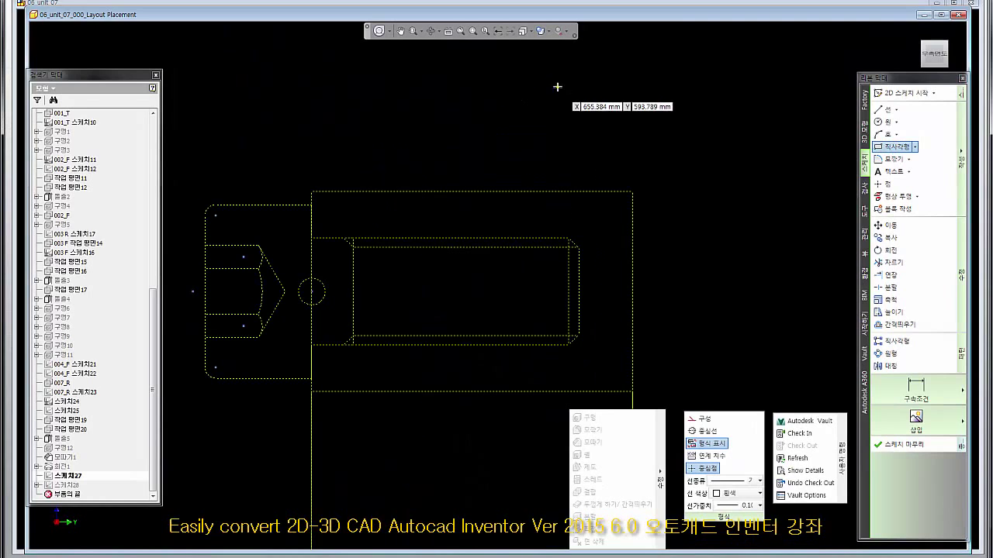
{"action": "left_click", "coordinate": [630, 192]}
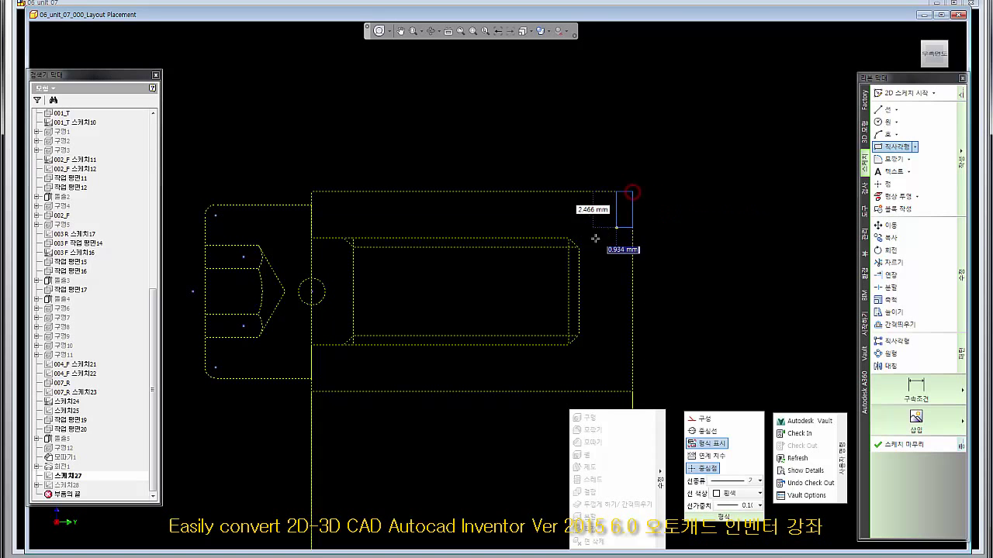
{"action": "left_click", "coordinate": [312, 392]}
{"action": "scroll", "coordinate": [643, 169], "scroll_direction": "down", "scroll_amount": 5}
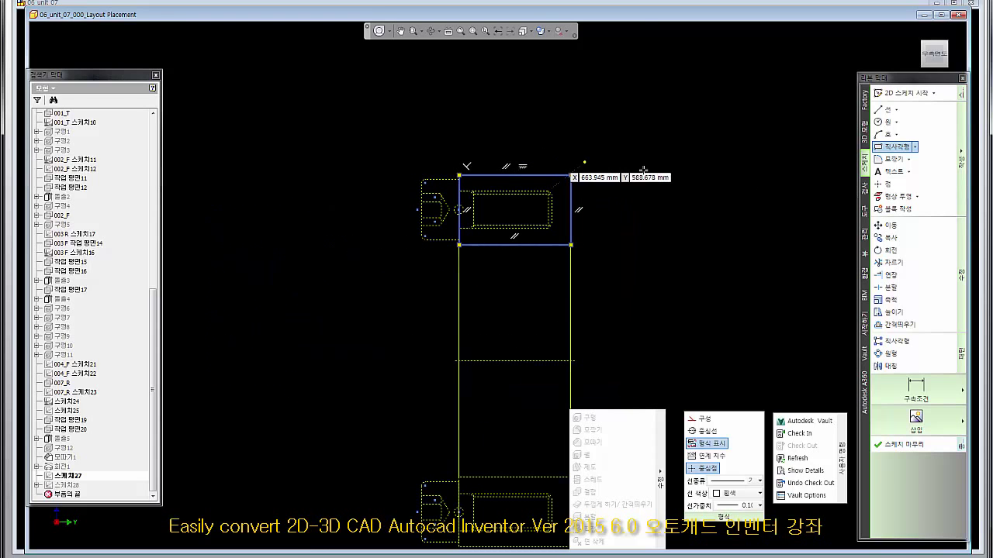
{"action": "right_click", "coordinate": [640, 171]}
{"action": "left_click", "coordinate": [596, 173]}
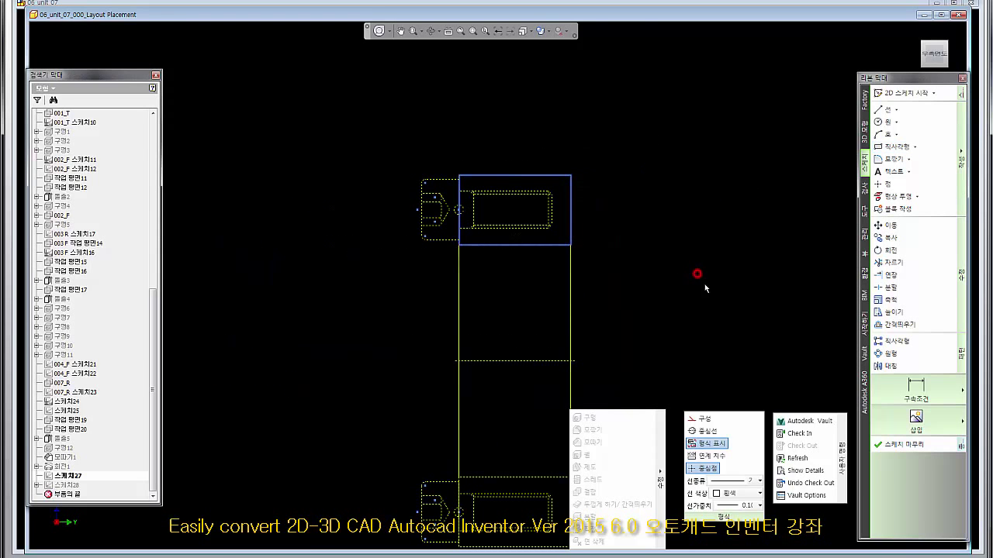
Switch the upper bracket's middle horizontal line from construction back to regular geometry.
{"action": "left_click", "coordinate": [518, 361]}
{"action": "left_click", "coordinate": [691, 419]}
{"action": "left_click", "coordinate": [536, 407]}
{"action": "scroll", "coordinate": [435, 258], "scroll_direction": "down", "scroll_amount": 3}
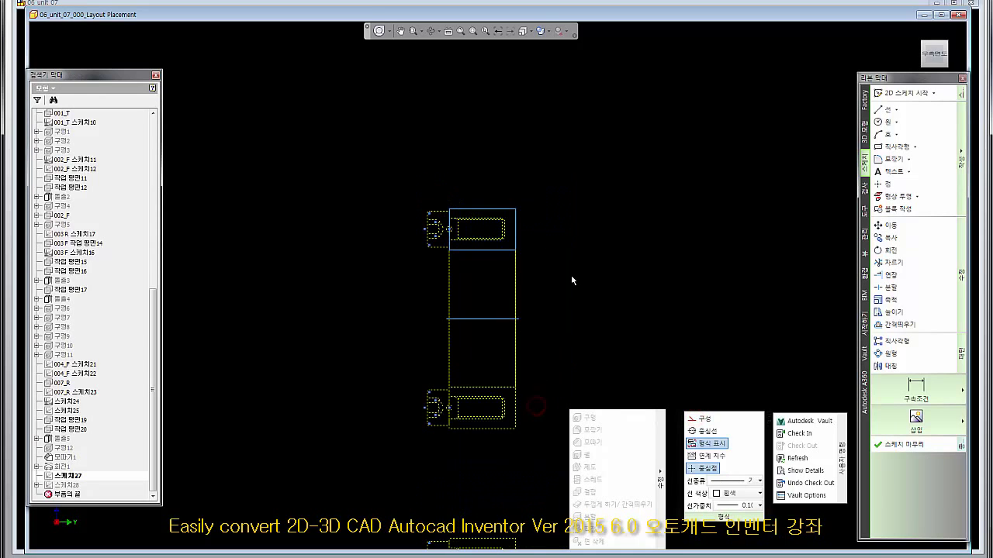
Return to an isometric view and finish the side-view sketch.
{"action": "left_click", "coordinate": [923, 48]}
{"action": "scroll", "coordinate": [598, 146], "scroll_direction": "up", "scroll_amount": 5}
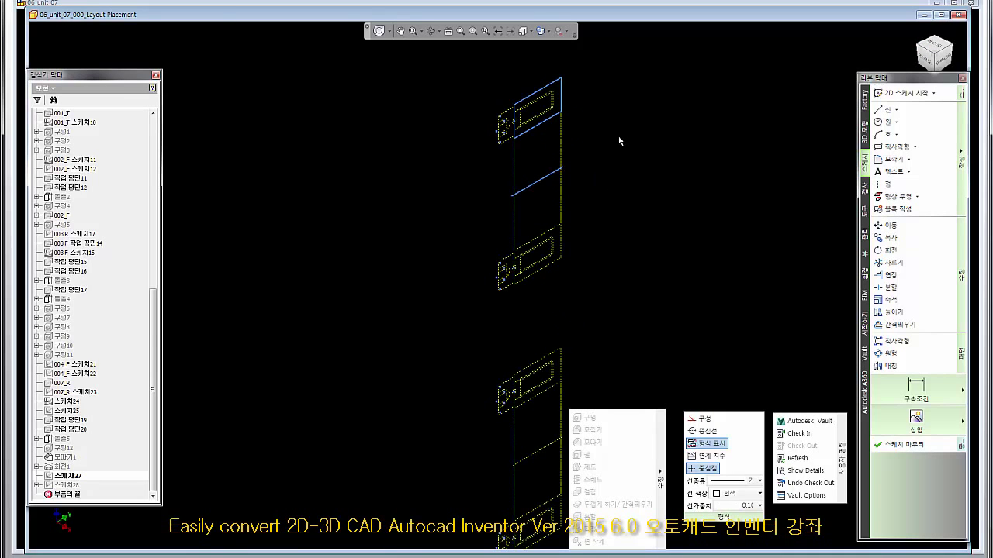
{"action": "middle_click_drag", "start_coordinate": [619, 142], "coordinate": [603, 181]}
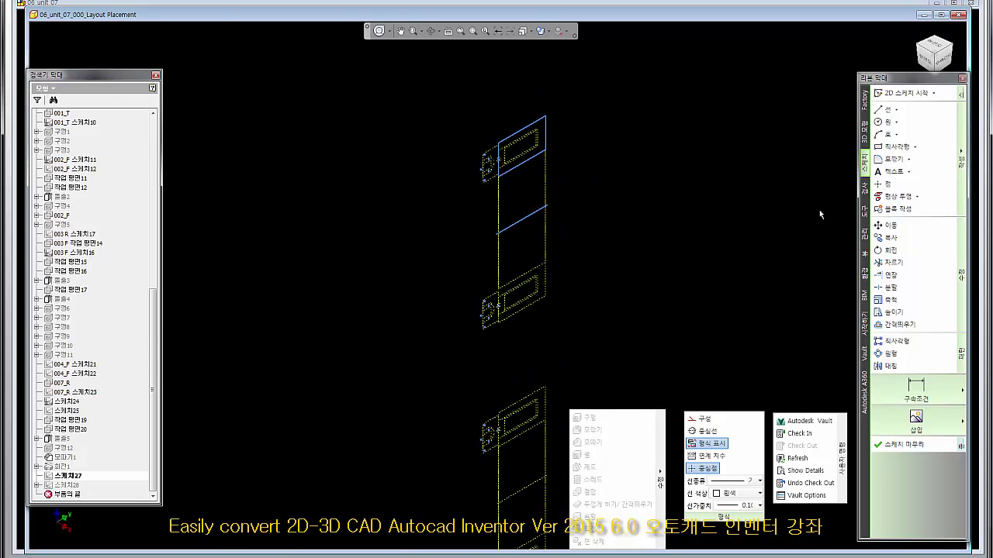
{"action": "left_click", "coordinate": [893, 447]}
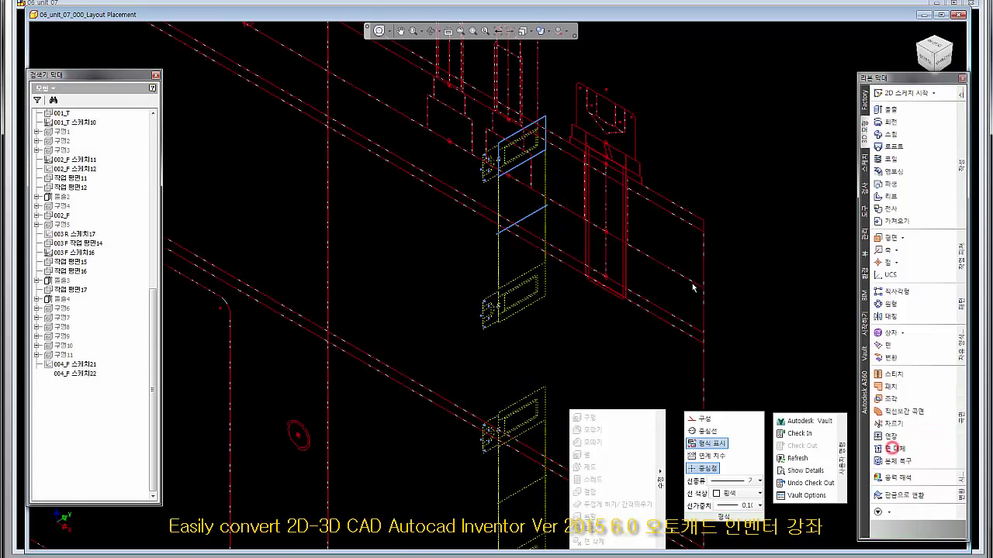
Open the front-view layout sketch (스케치28) for editing and explode its imported layout block.
{"action": "scroll", "coordinate": [720, 298], "scroll_direction": "down", "scroll_amount": 4}
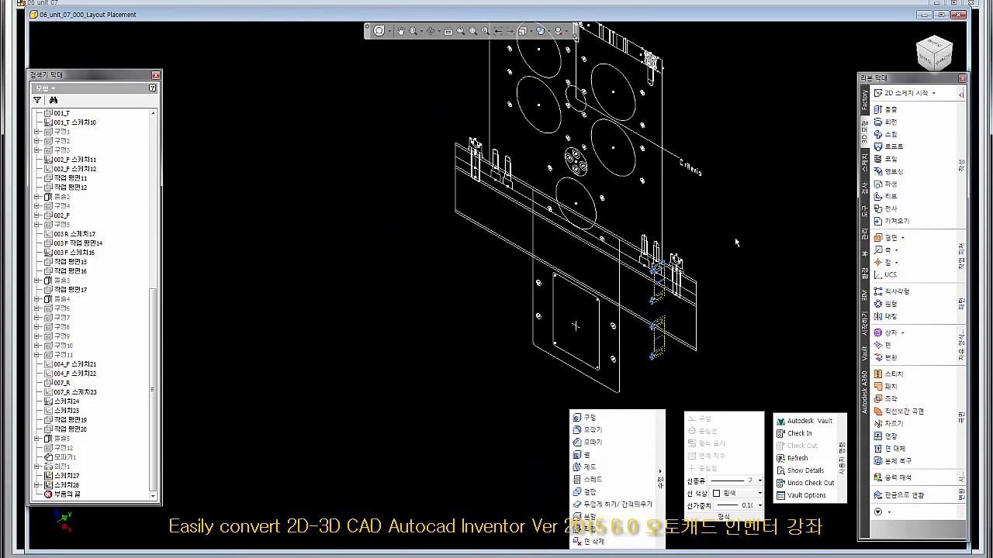
{"action": "middle_click_drag", "start_coordinate": [735, 241], "coordinate": [718, 290]}
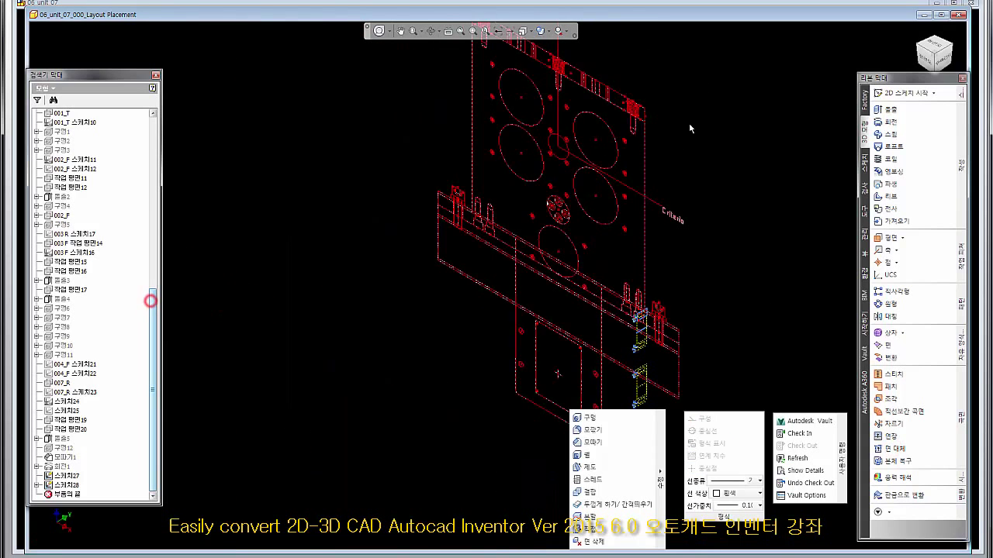
{"action": "double_click", "coordinate": [76, 487]}
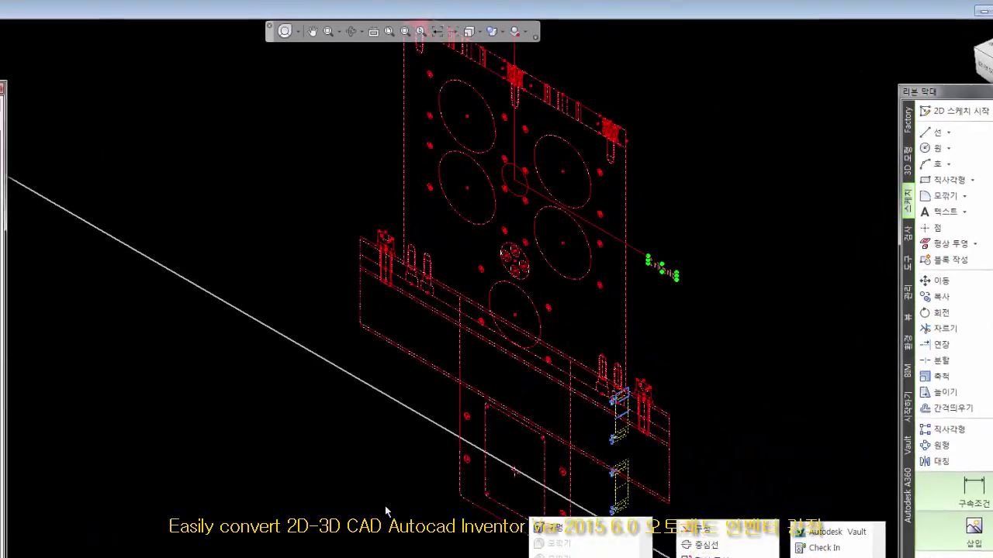
{"action": "left_click", "coordinate": [736, 189]}
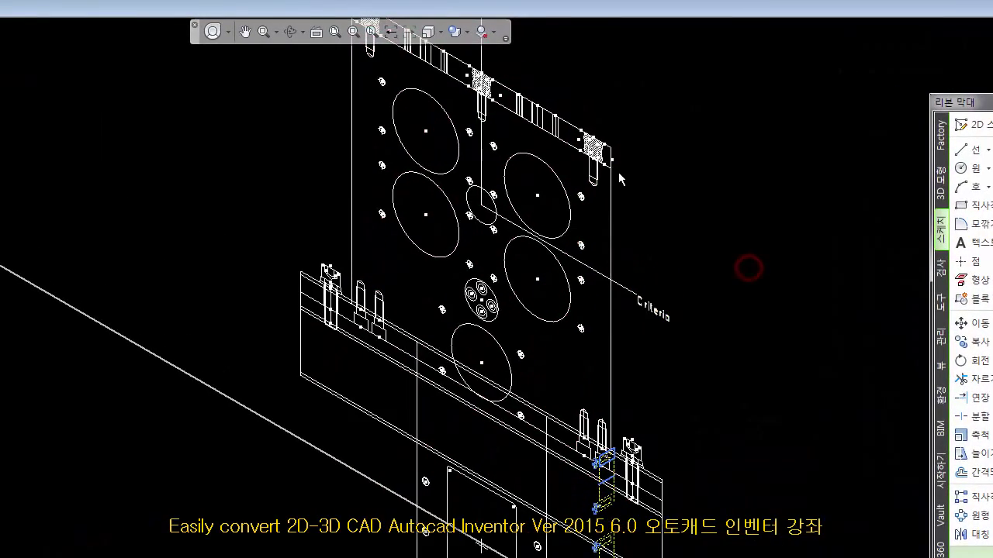
{"action": "right_click", "coordinate": [612, 169]}
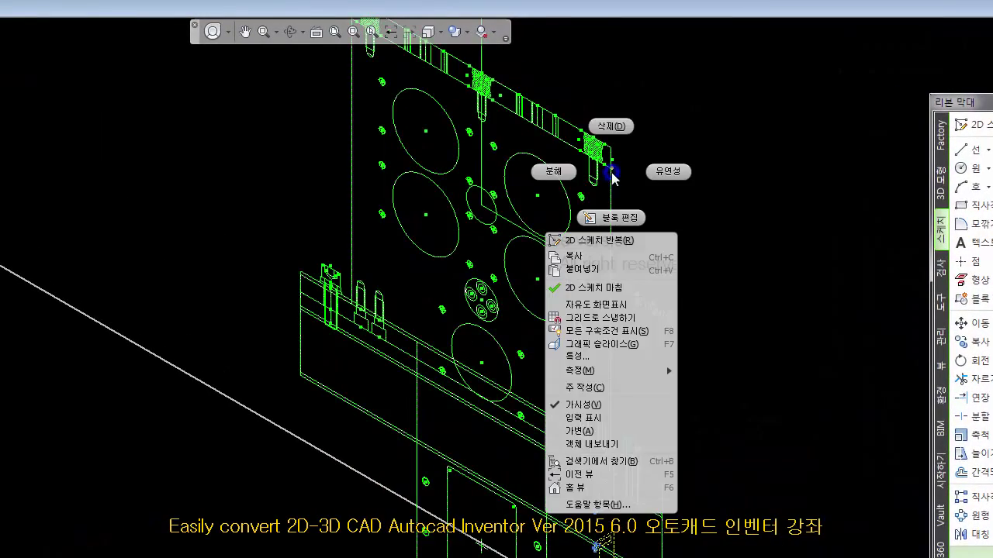
{"action": "left_click", "coordinate": [552, 171]}
{"action": "left_click", "coordinate": [740, 237]}
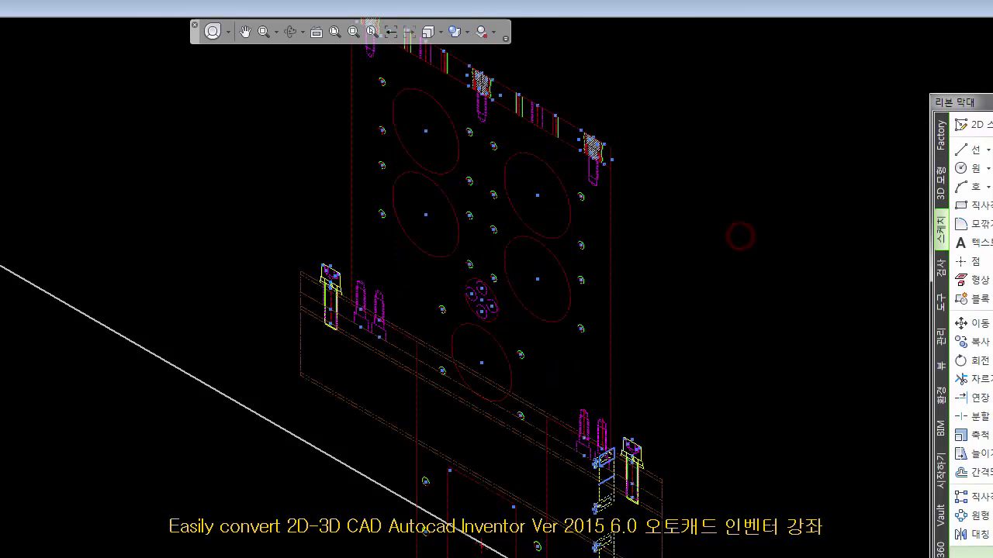
Face the sketch plane and delete the top plate block, including its bolt sections, from the upper end of the front view.
{"action": "scroll", "coordinate": [449, 317], "scroll_direction": "up", "scroll_amount": 3}
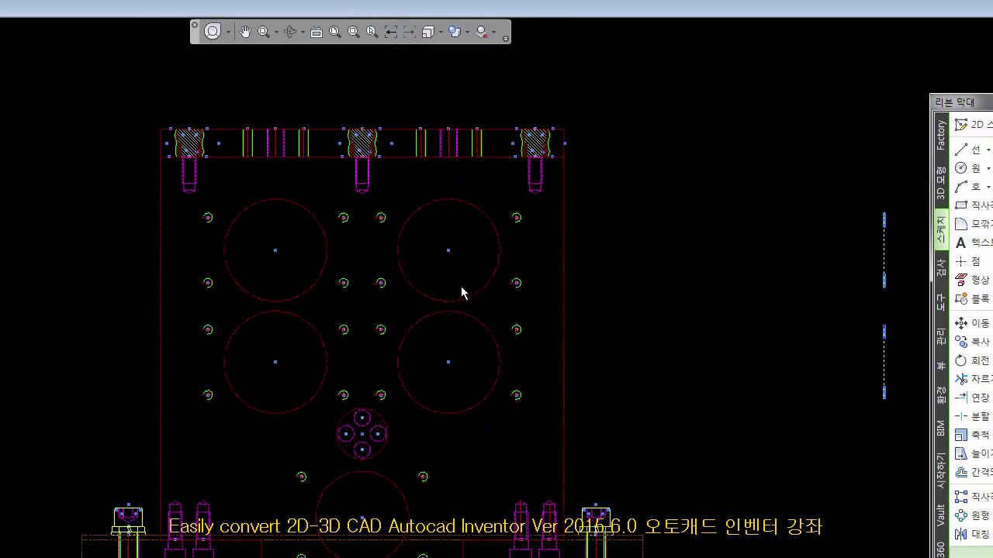
{"action": "left_click_drag", "start_coordinate": [43, 44], "coordinate": [722, 267]}
{"action": "right_click", "coordinate": [722, 280]}
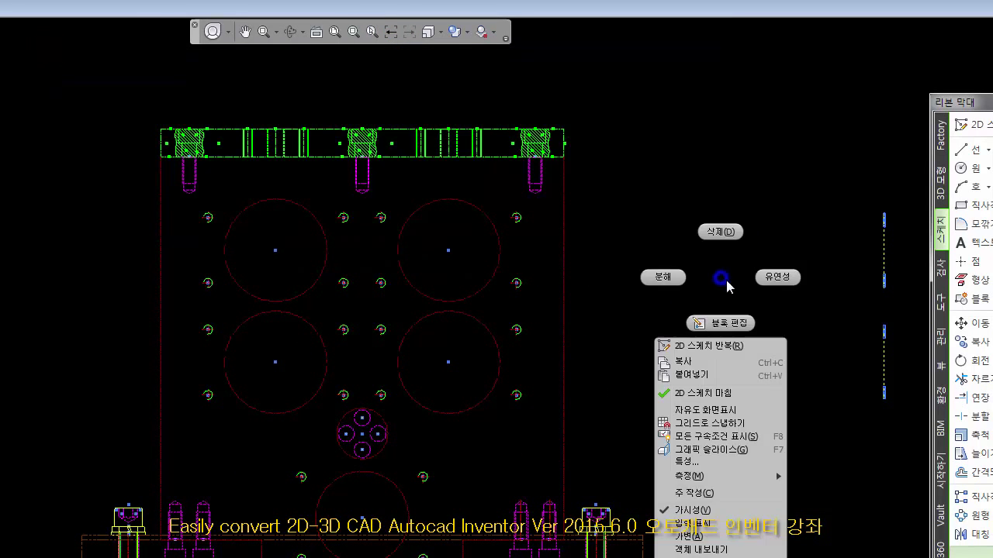
{"action": "left_click", "coordinate": [720, 236]}
Delete the wide floor plate and pipe blocks together with their bolts across the lower part of the front view.
{"action": "scroll", "coordinate": [421, 327], "scroll_direction": "down", "scroll_amount": 5}
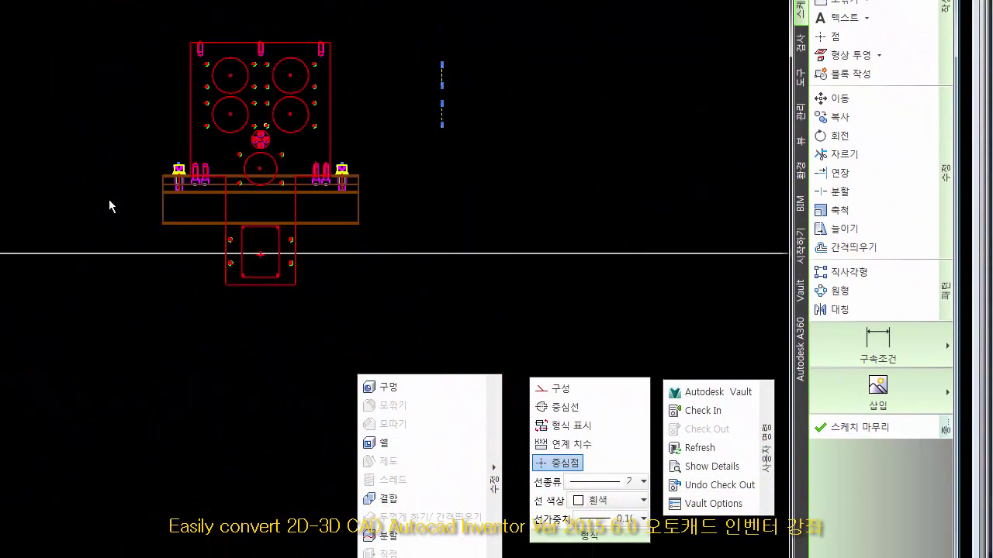
{"action": "left_click_drag", "start_coordinate": [223, 364], "coordinate": [522, 519]}
{"action": "left_click_drag", "start_coordinate": [381, 301], "coordinate": [404, 324]}
{"action": "right_click", "coordinate": [397, 136]}
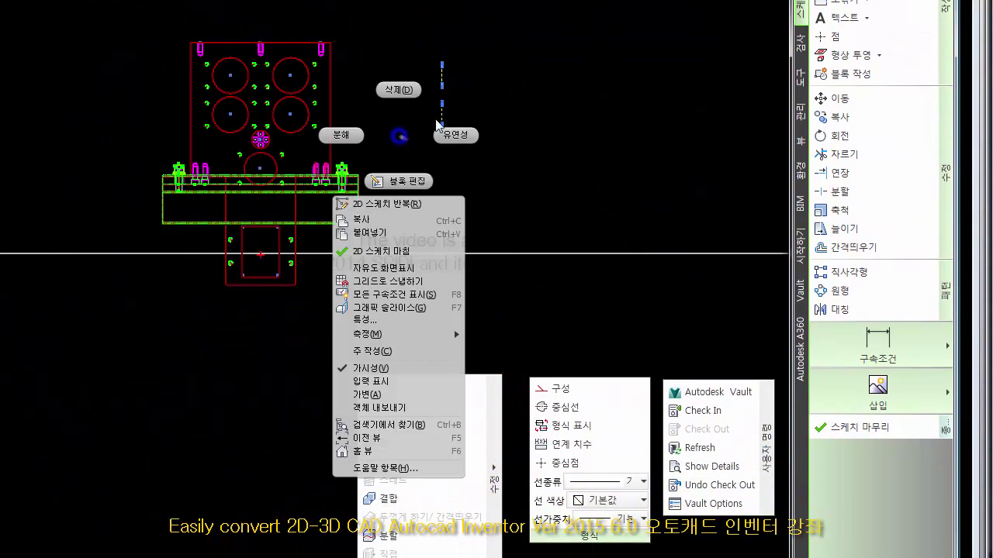
{"action": "left_click", "coordinate": [393, 87]}
Explode the remaining rear plate block that contains the large circles and bolt holes.
{"action": "scroll", "coordinate": [314, 86], "scroll_direction": "up", "scroll_amount": 5}
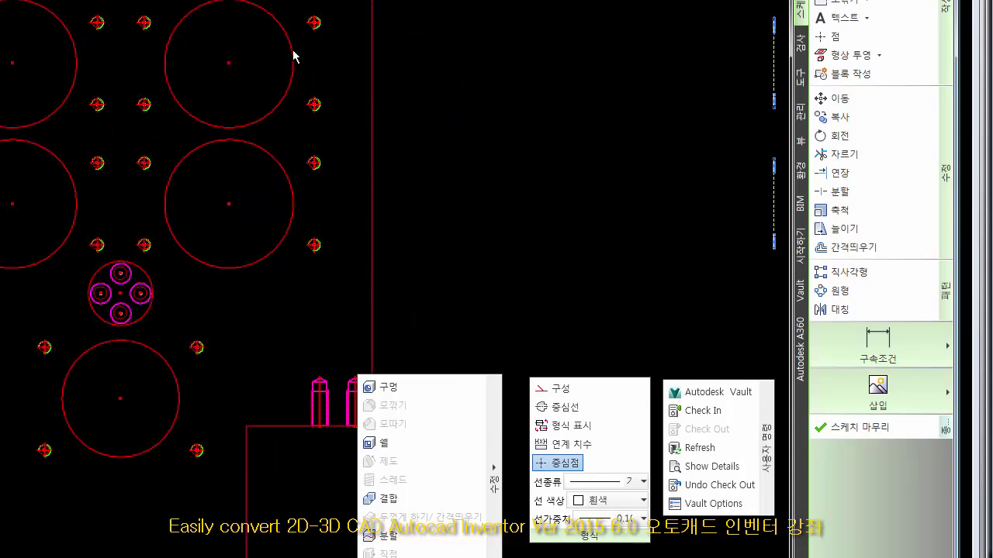
{"action": "right_click", "coordinate": [291, 51]}
{"action": "left_click", "coordinate": [234, 48]}
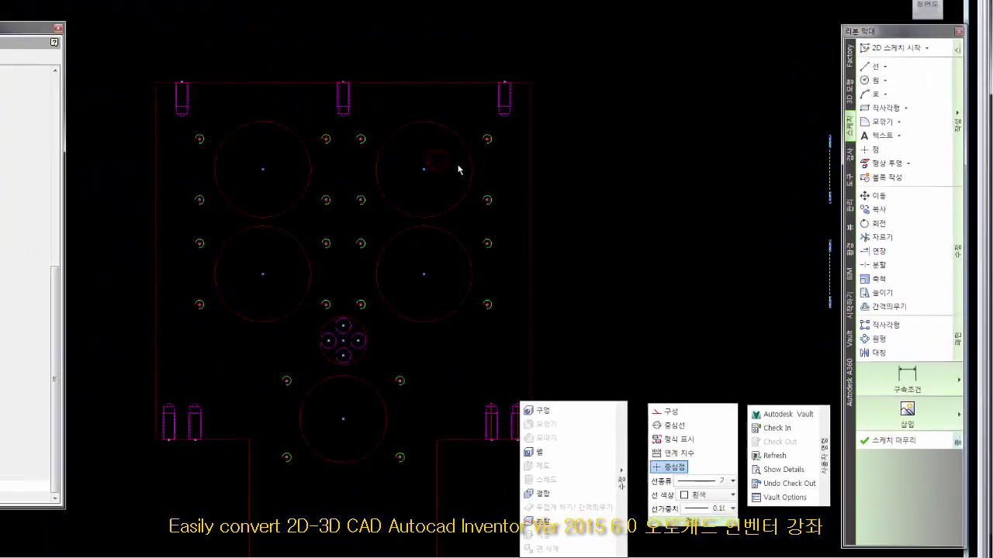
Turn all the rear plate and criteria geometry into construction lines and switch on the format display.
{"action": "scroll", "coordinate": [278, 63], "scroll_direction": "down", "scroll_amount": 5}
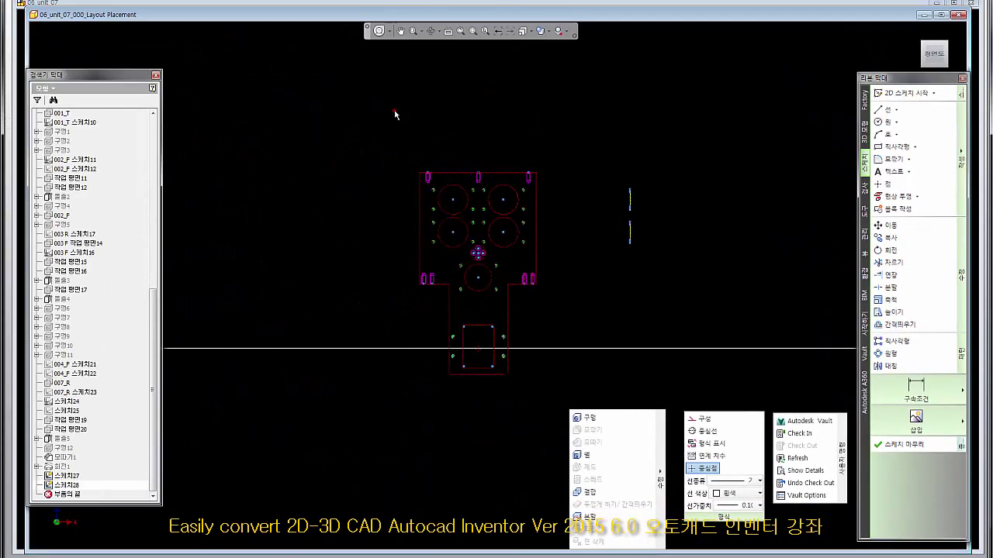
{"action": "left_click_drag", "start_coordinate": [393, 114], "coordinate": [587, 383]}
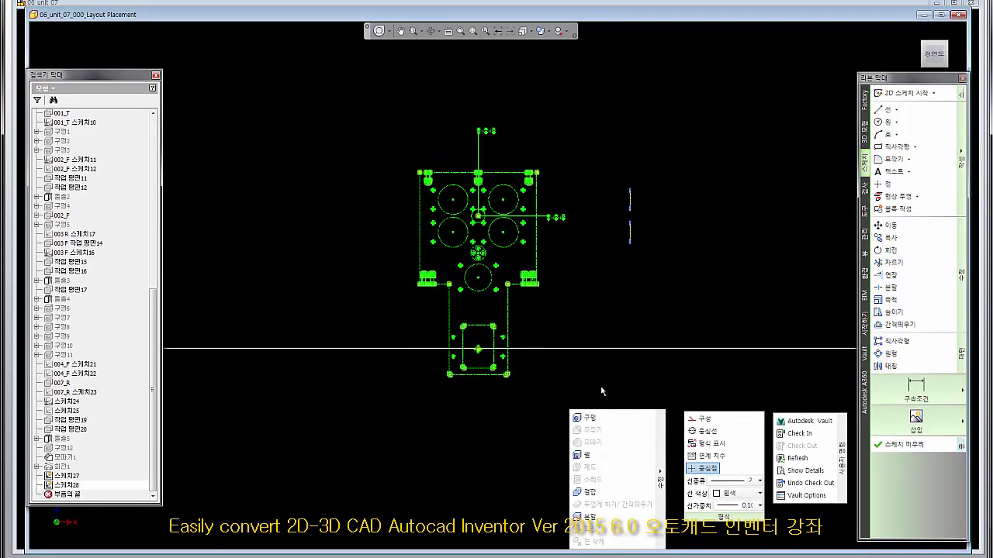
{"action": "left_click", "coordinate": [589, 308]}
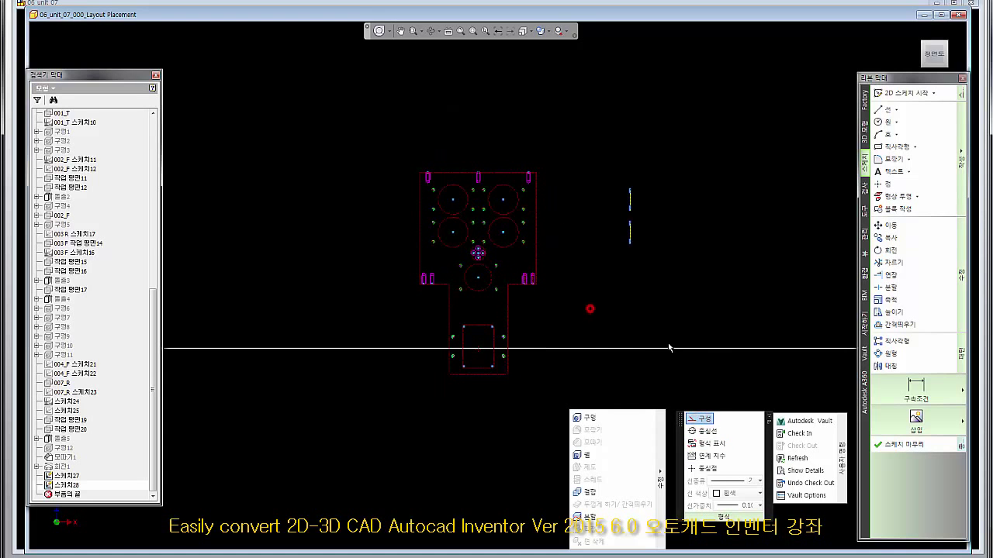
{"action": "left_click", "coordinate": [706, 443]}
{"action": "left_click", "coordinate": [609, 320]}
Delete the vertical and horizontal Criteria reference lines with their text labels.
{"action": "scroll", "coordinate": [476, 156], "scroll_direction": "up", "scroll_amount": 2}
{"action": "scroll", "coordinate": [594, 188], "scroll_direction": "down", "scroll_amount": 1}
{"action": "left_click_drag", "start_coordinate": [651, 177], "coordinate": [501, 80]}
{"action": "right_click", "coordinate": [394, 78]}
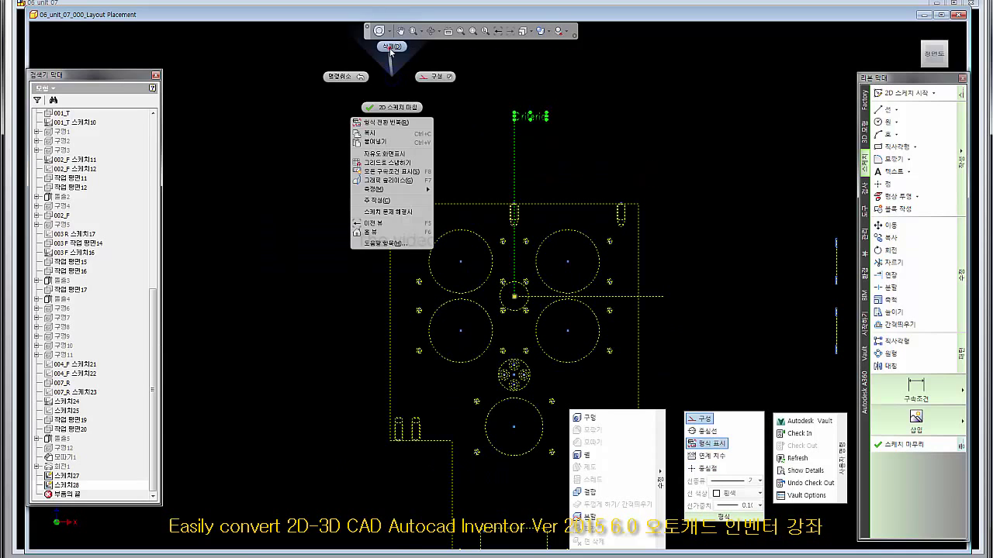
{"action": "left_click", "coordinate": [391, 48]}
{"action": "left_click_drag", "start_coordinate": [715, 365], "coordinate": [651, 238]}
{"action": "right_click", "coordinate": [664, 180]}
{"action": "left_click", "coordinate": [665, 149]}
Switch to AutoCAD and examine the main structure drawing's title block and the detail sheets beneath it.
{"action": "middle_click_drag", "start_coordinate": [513, 335], "coordinate": [408, 218]}
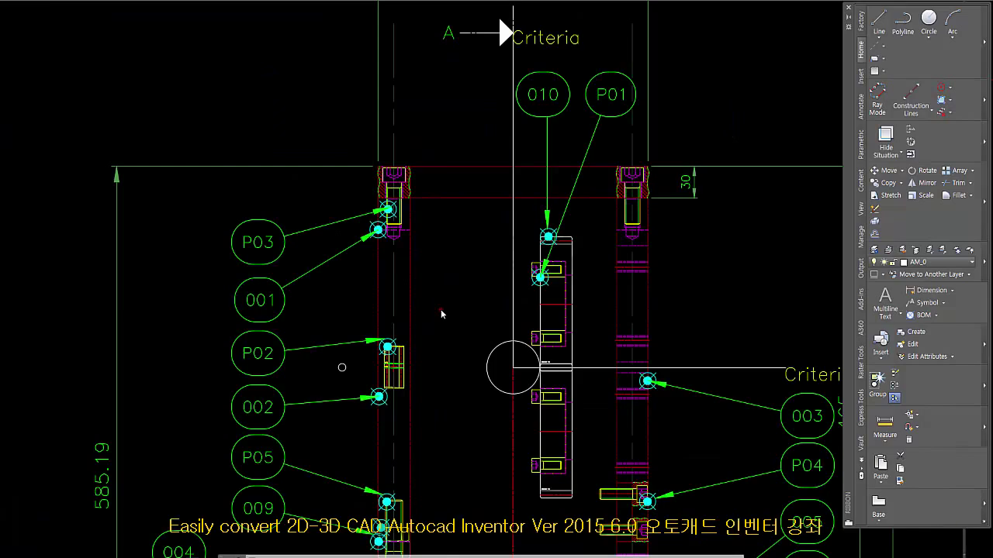
{"action": "scroll", "coordinate": [443, 304], "scroll_direction": "down", "scroll_amount": 5}
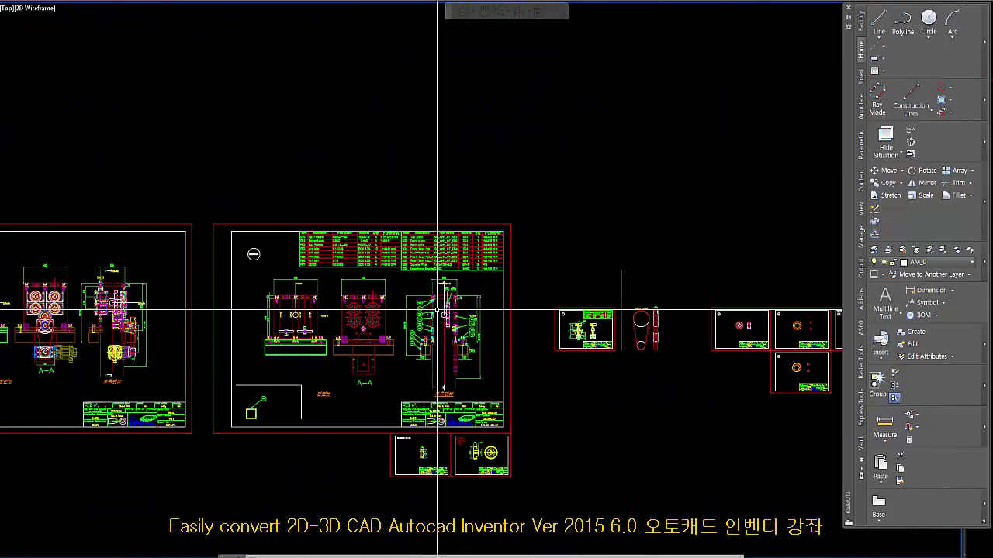
{"action": "middle_click_drag", "start_coordinate": [622, 373], "coordinate": [142, 352]}
{"action": "middle_click_drag", "start_coordinate": [664, 365], "coordinate": [374, 365]}
{"action": "scroll", "coordinate": [348, 321], "scroll_direction": "up", "scroll_amount": 3}
{"action": "scroll", "coordinate": [378, 334], "scroll_direction": "down", "scroll_amount": 2}
{"action": "middle_click_drag", "start_coordinate": [145, 369], "coordinate": [636, 363]}
{"action": "middle_click_drag", "start_coordinate": [303, 374], "coordinate": [709, 357]}
{"action": "middle_click_drag", "start_coordinate": [439, 333], "coordinate": [737, 333]}
{"action": "scroll", "coordinate": [548, 500], "scroll_direction": "up", "scroll_amount": 2}
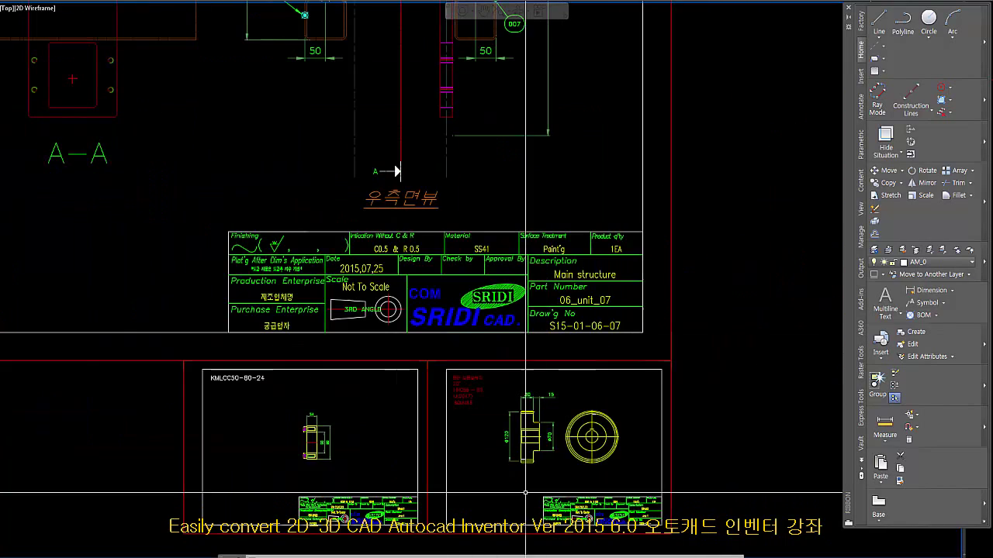
{"action": "scroll", "coordinate": [242, 410], "scroll_direction": "up", "scroll_amount": 3}
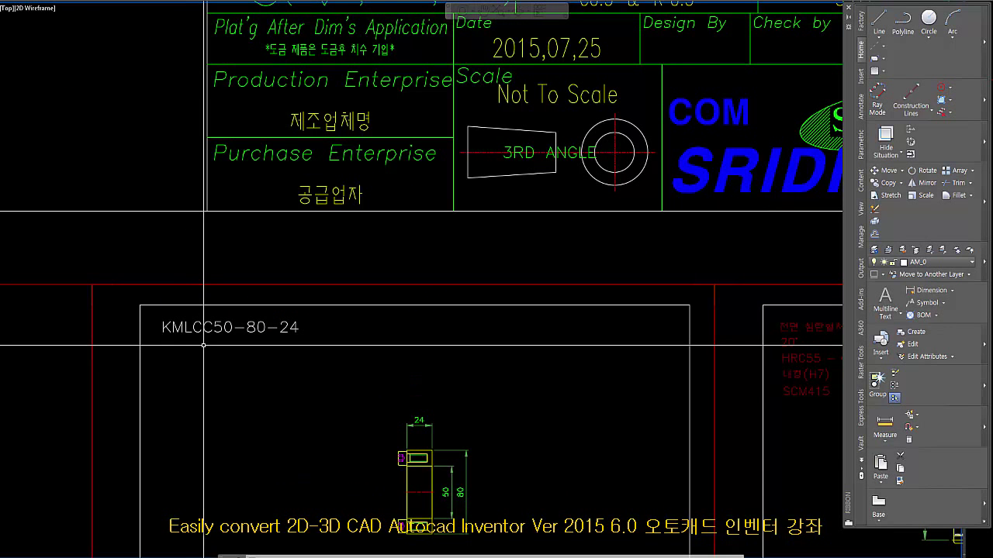
Look through the other unit drawings for the second KMLCC50-80-24 sheet and examine its dimensioned view.
{"action": "scroll", "coordinate": [439, 337], "scroll_direction": "down", "scroll_amount": 6}
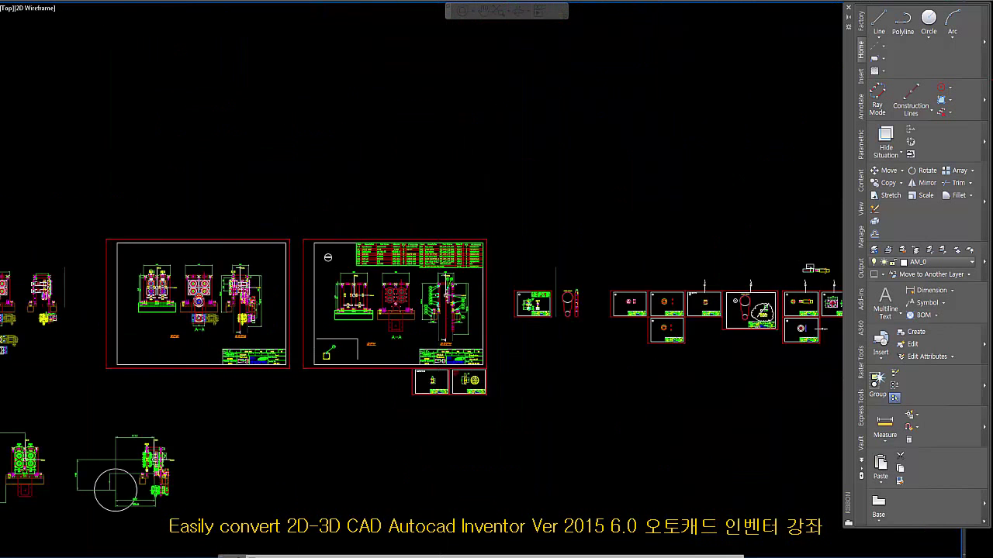
{"action": "scroll", "coordinate": [155, 357], "scroll_direction": "up", "scroll_amount": 2}
{"action": "scroll", "coordinate": [148, 353], "scroll_direction": "up", "scroll_amount": 2}
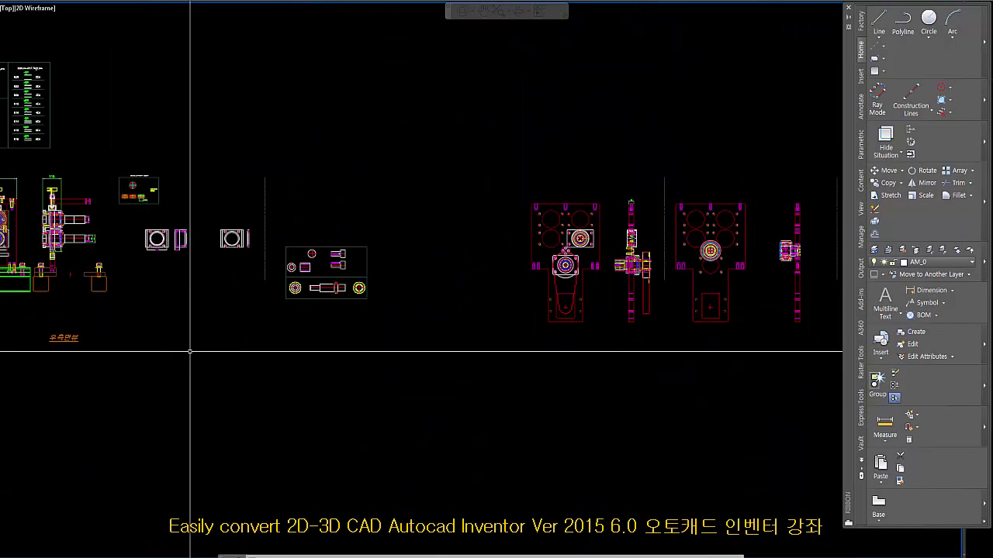
{"action": "middle_click_drag", "start_coordinate": [195, 350], "coordinate": [381, 390]}
{"action": "scroll", "coordinate": [290, 232], "scroll_direction": "up", "scroll_amount": 2}
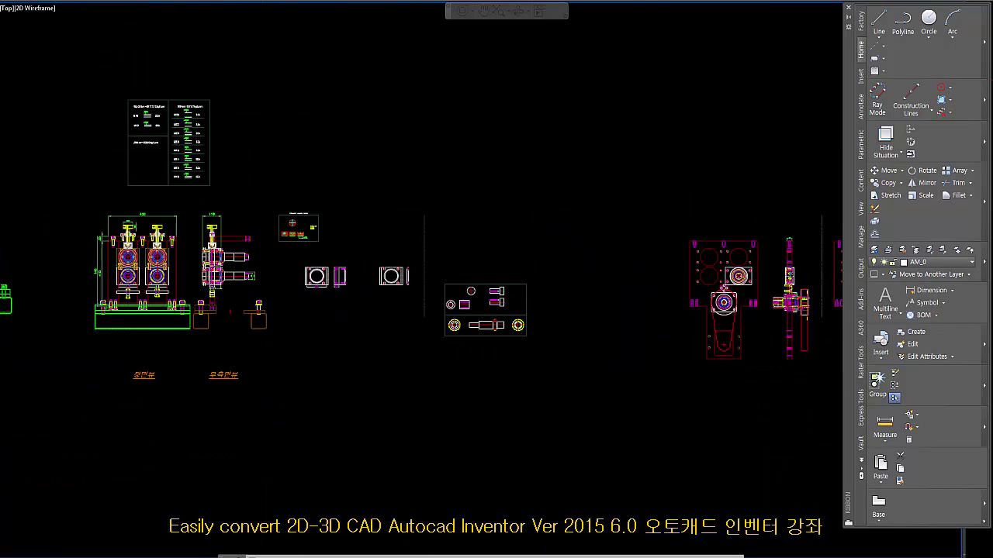
{"action": "scroll", "coordinate": [244, 233], "scroll_direction": "down", "scroll_amount": 6}
{"action": "middle_click_drag", "start_coordinate": [530, 321], "coordinate": [52, 326]}
{"action": "middle_click_drag", "start_coordinate": [775, 334], "coordinate": [194, 355]}
{"action": "mouse_move", "coordinate": [563, 293]}
{"action": "middle_mouse_down"}
{"action": "mouse_move", "coordinate": [266, 307]}
{"action": "mouse_move", "coordinate": [170, 325]}
{"action": "middle_mouse_up"}
{"action": "scroll", "coordinate": [352, 291], "scroll_direction": "up", "scroll_amount": 3}
{"action": "scroll", "coordinate": [343, 415], "scroll_direction": "up", "scroll_amount": 2}
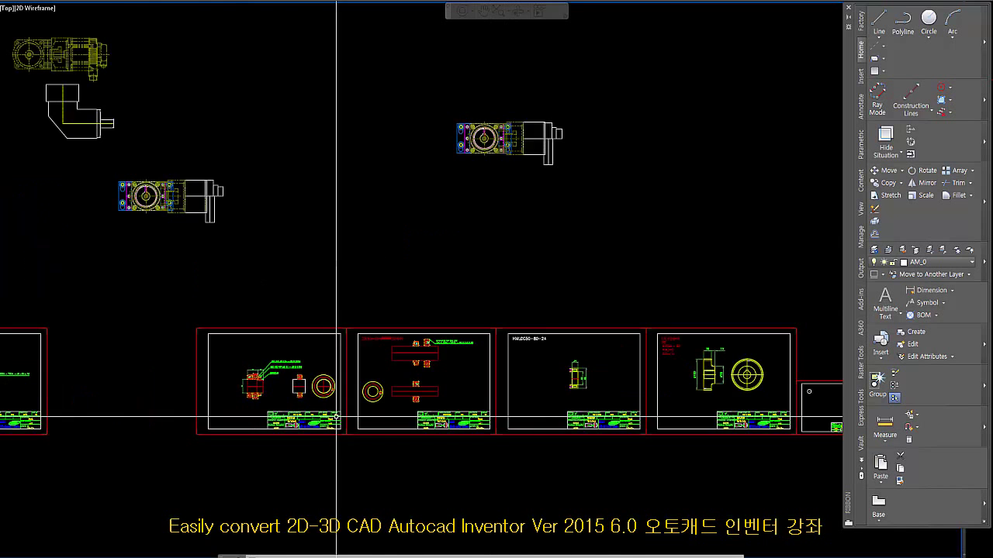
{"action": "scroll", "coordinate": [539, 414], "scroll_direction": "up", "scroll_amount": 2}
{"action": "scroll", "coordinate": [580, 374], "scroll_direction": "up", "scroll_amount": 5}
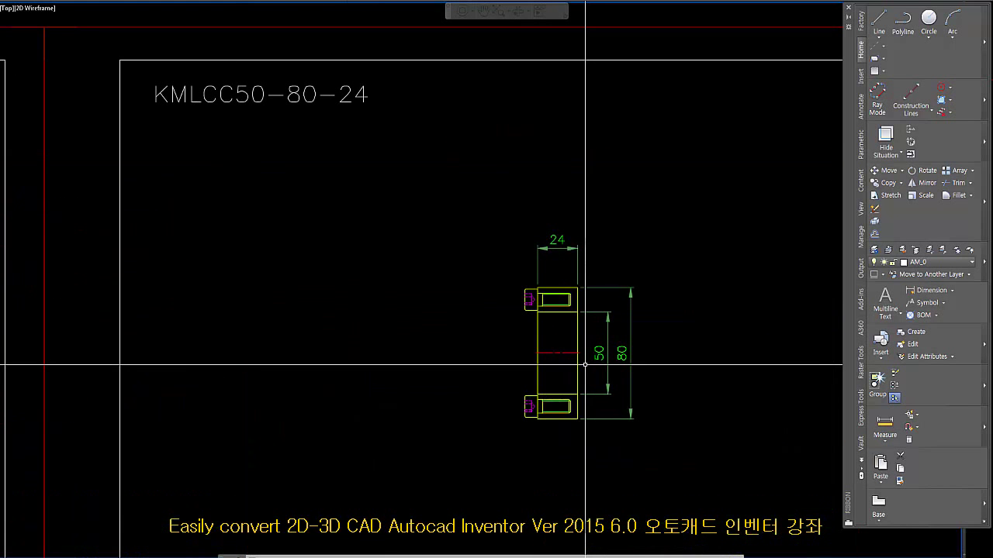
{"action": "scroll", "coordinate": [603, 371], "scroll_direction": "down", "scroll_amount": 10}
{"action": "scroll", "coordinate": [598, 372], "scroll_direction": "up", "scroll_amount": 9}
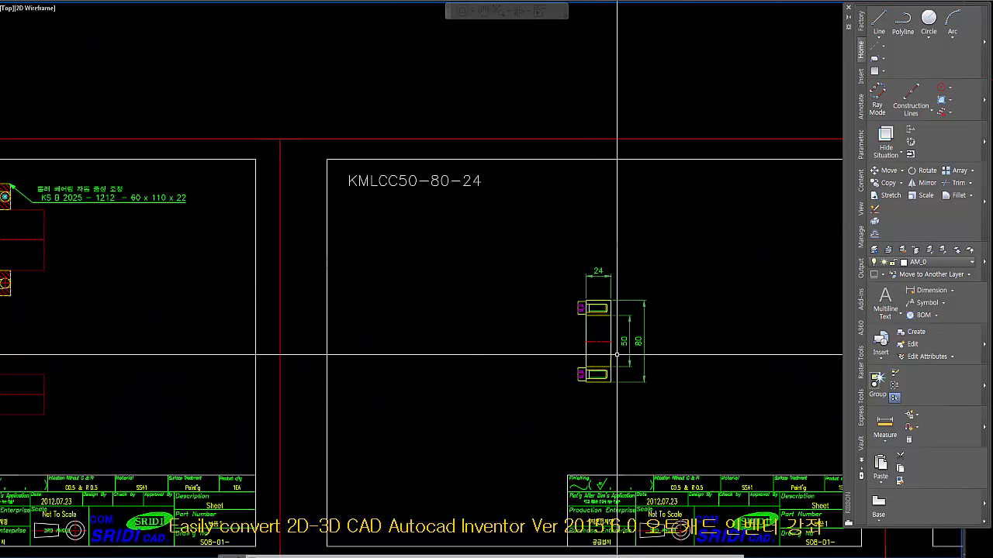
{"action": "scroll", "coordinate": [621, 352], "scroll_direction": "down", "scroll_amount": 5}
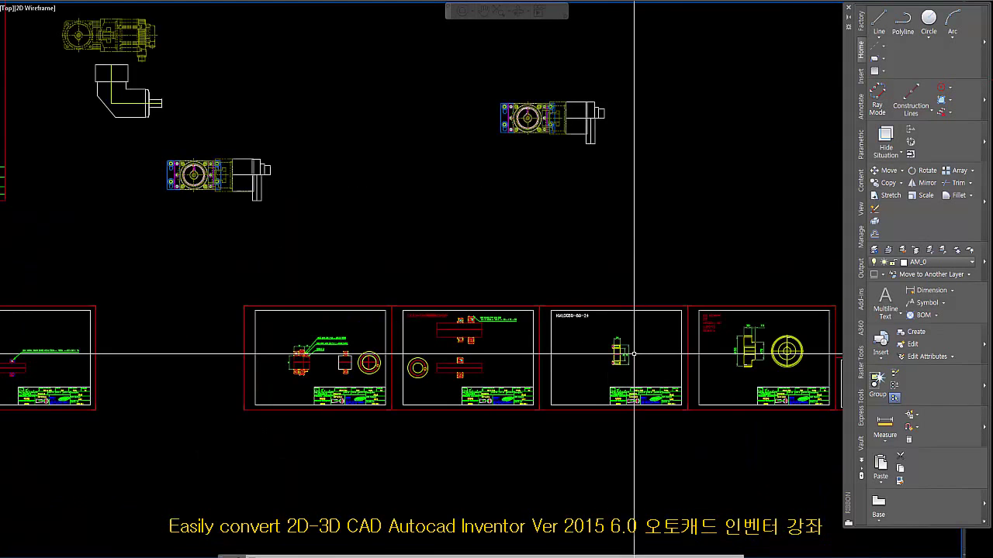
Look along the row of unit and part sheets from the KMLCC50-80-24 sheet back towards the main structure drawing.
{"action": "scroll", "coordinate": [628, 359], "scroll_direction": "down", "scroll_amount": 6}
{"action": "middle_click_drag", "start_coordinate": [507, 373], "coordinate": [705, 370]}
{"action": "middle_click_drag", "start_coordinate": [122, 377], "coordinate": [471, 348]}
{"action": "middle_click_drag", "start_coordinate": [275, 348], "coordinate": [441, 356]}
{"action": "middle_click_drag", "start_coordinate": [214, 353], "coordinate": [439, 356]}
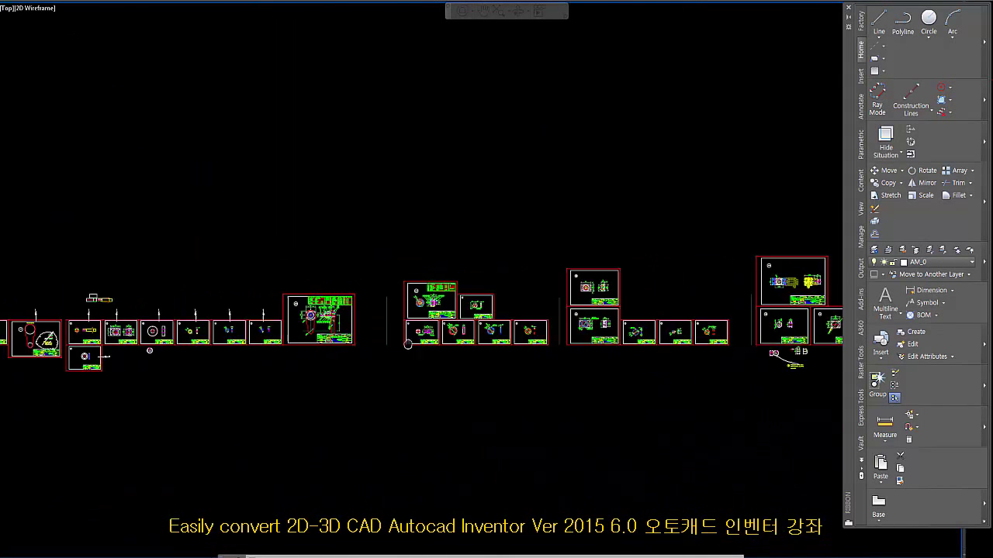
{"action": "middle_click_drag", "start_coordinate": [434, 345], "coordinate": [367, 346]}
{"action": "middle_click_drag", "start_coordinate": [760, 369], "coordinate": [10, 349]}
{"action": "mouse_move", "coordinate": [547, 335]}
{"action": "middle_mouse_down"}
{"action": "mouse_move", "coordinate": [349, 362]}
{"action": "mouse_move", "coordinate": [846, 356]}
{"action": "middle_mouse_up"}
{"action": "middle_click_drag", "start_coordinate": [259, 356], "coordinate": [776, 355]}
{"action": "middle_click_drag", "start_coordinate": [363, 359], "coordinate": [546, 363]}
{"action": "middle_click_drag", "start_coordinate": [548, 325], "coordinate": [938, 313]}
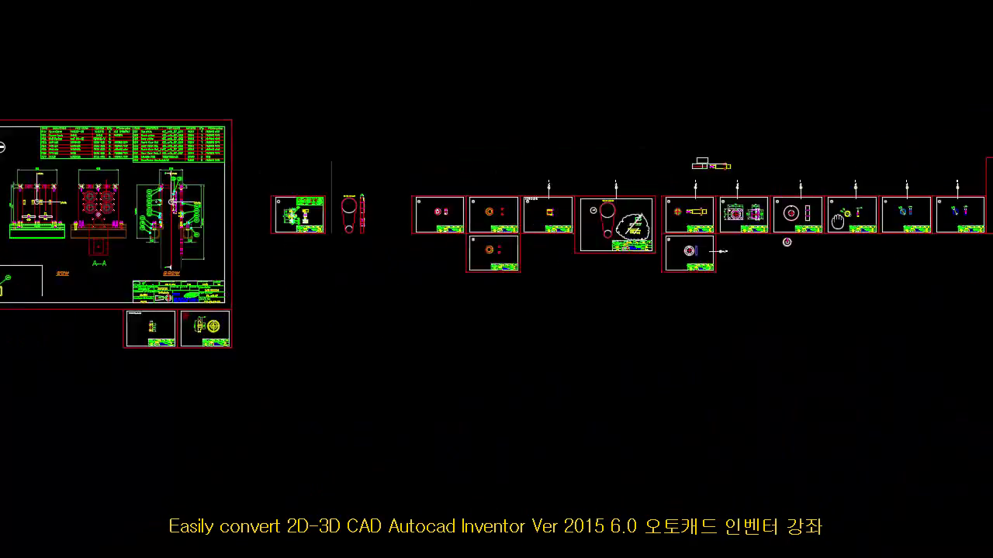
Examine the main structure drawing's parts list and its front, section A-A and right-side views.
{"action": "middle_click_drag", "start_coordinate": [141, 227], "coordinate": [582, 252]}
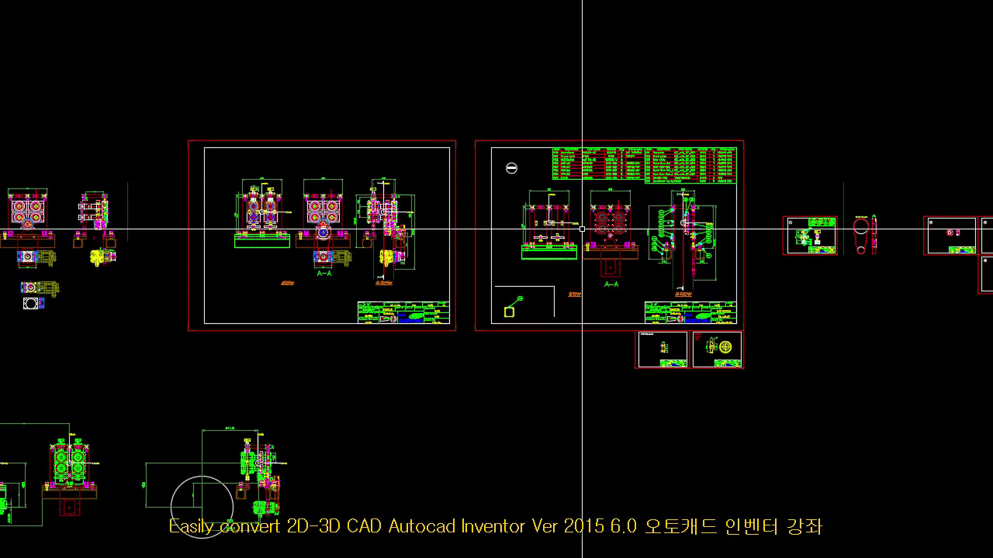
{"action": "scroll", "coordinate": [636, 227], "scroll_direction": "up", "scroll_amount": 4}
{"action": "scroll", "coordinate": [637, 227], "scroll_direction": "up", "scroll_amount": 2}
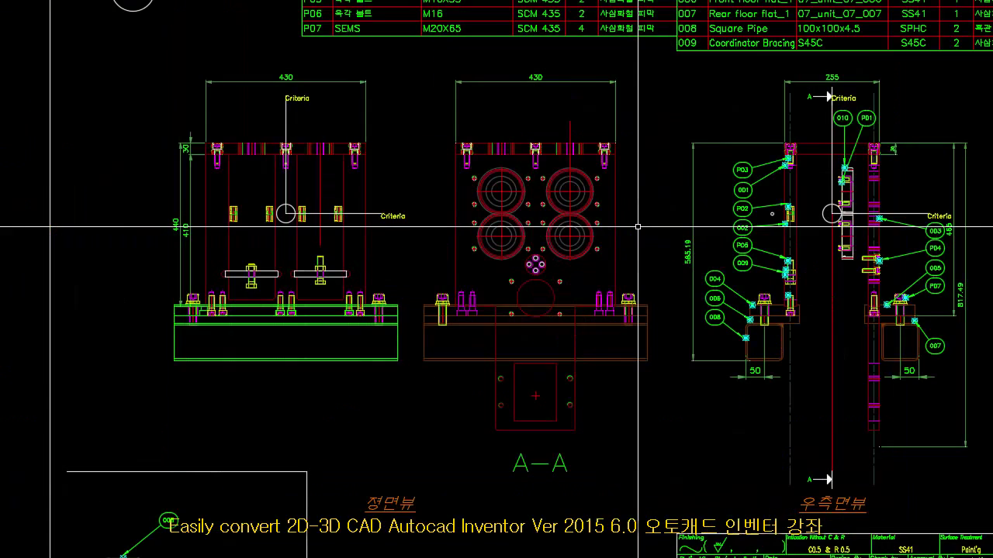
{"action": "scroll", "coordinate": [397, 27], "scroll_direction": "up", "scroll_amount": 3}
{"action": "scroll", "coordinate": [506, 11], "scroll_direction": "up", "scroll_amount": 3}
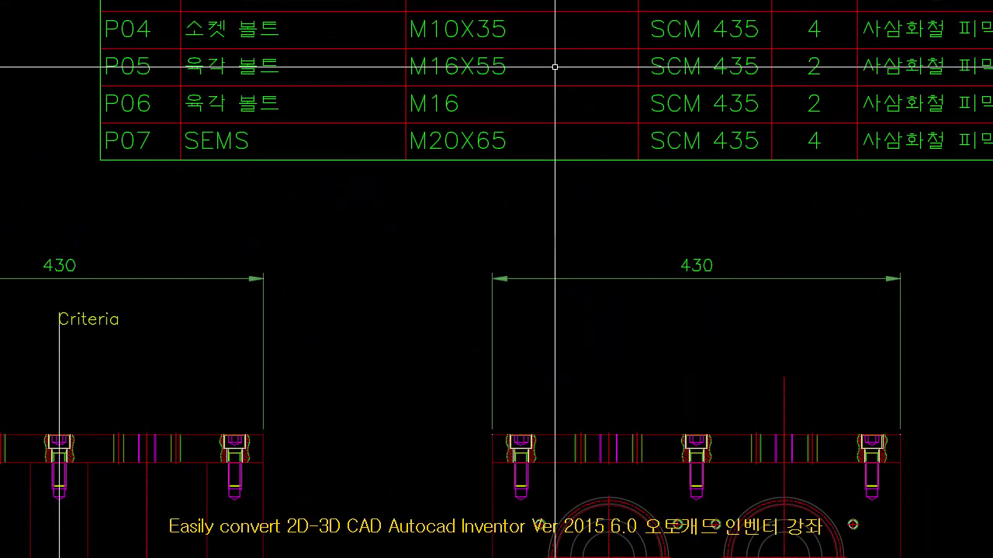
{"action": "middle_click_drag", "start_coordinate": [551, 67], "coordinate": [512, 45]}
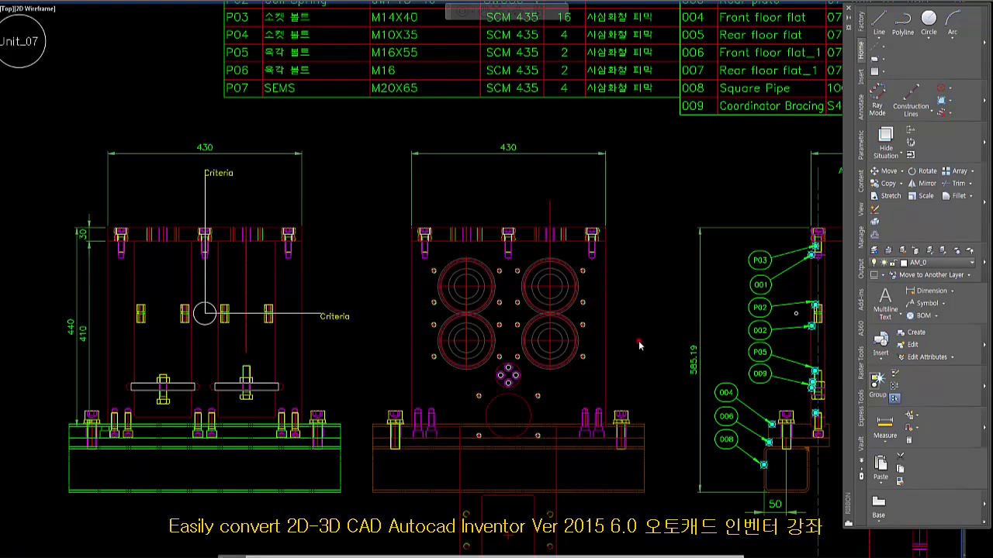
{"action": "middle_click_drag", "start_coordinate": [411, 204], "coordinate": [322, 299]}
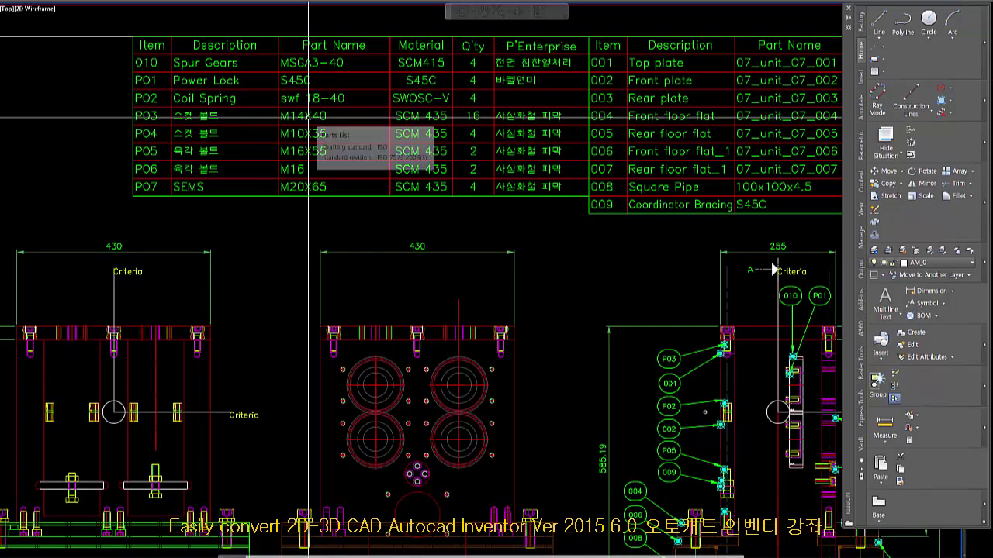
{"action": "scroll", "coordinate": [308, 117], "scroll_direction": "down", "scroll_amount": 6}
{"action": "scroll", "coordinate": [355, 163], "scroll_direction": "up", "scroll_amount": 4}
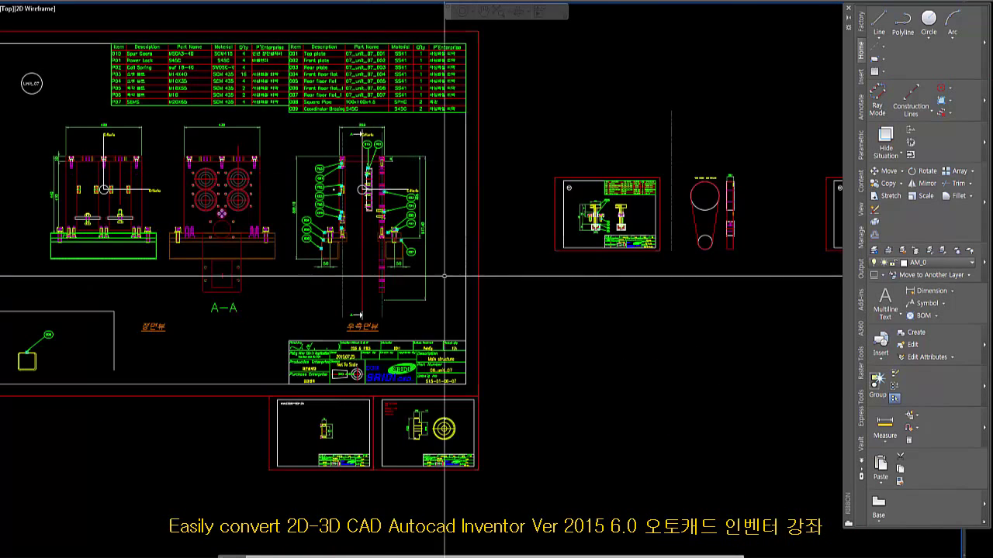
Copy the text of the KMLCC50-80-24 label on the detail sheet beneath the main structure drawing.
{"action": "scroll", "coordinate": [333, 329], "scroll_direction": "up", "scroll_amount": 10}
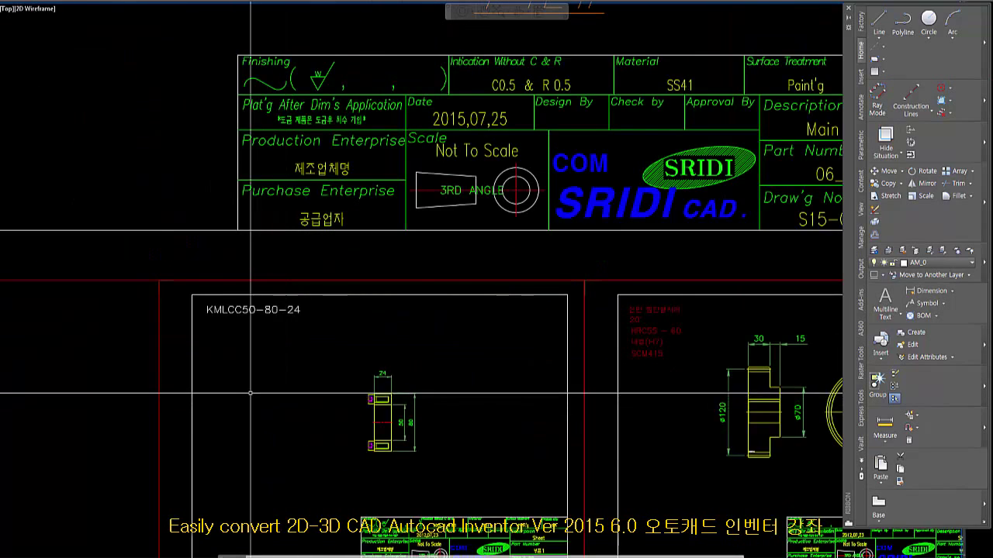
{"action": "left_click", "coordinate": [278, 261]}
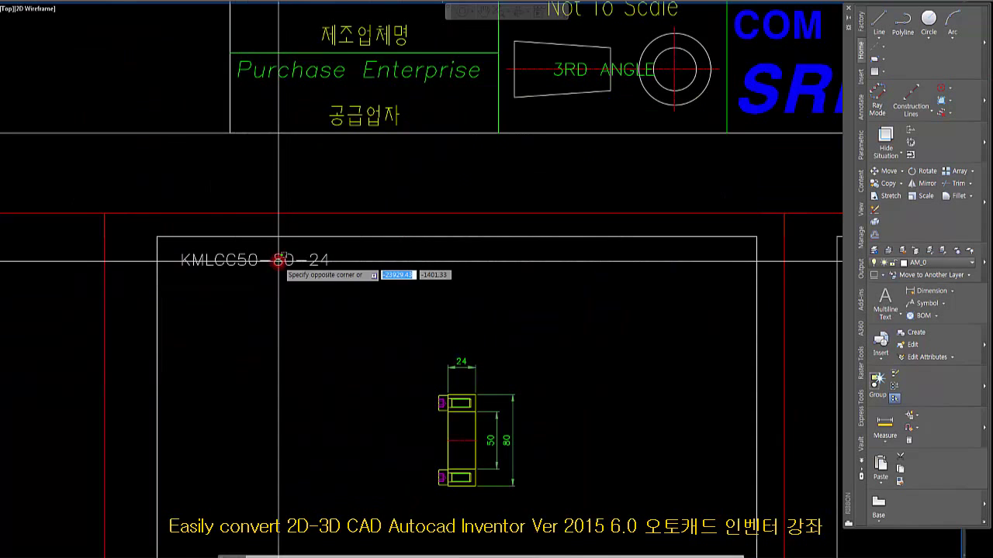
{"action": "left_click", "coordinate": [279, 259]}
{"action": "double_click", "coordinate": [283, 263]}
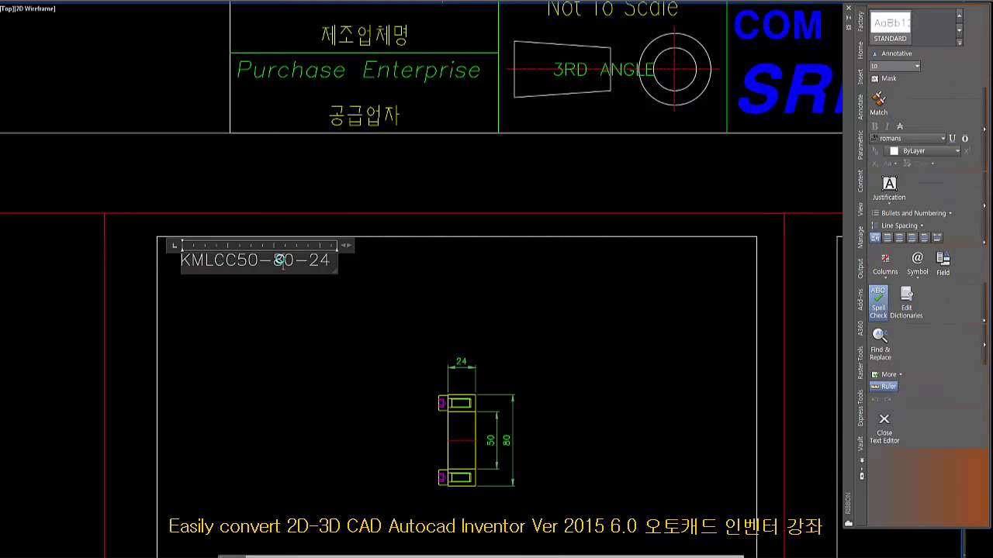
{"action": "left_click_drag", "start_coordinate": [330, 264], "coordinate": [181, 264]}
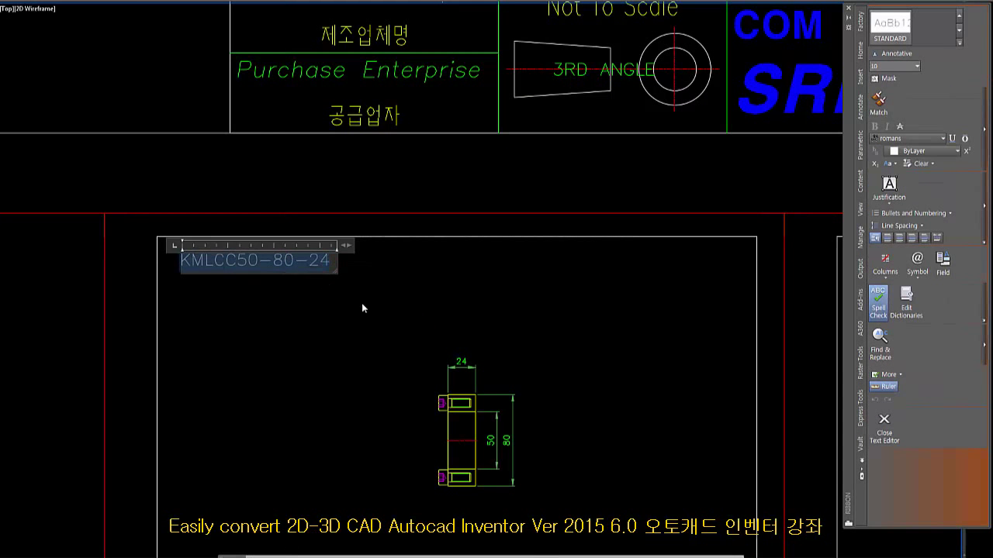
{"action": "key", "text": "ctrl+c"}
{"action": "key", "text": "Return"}
{"action": "left_click", "coordinate": [410, 344]}
Try to replace the Power Lock's part name in the main structure drawing's parts list.
{"action": "scroll", "coordinate": [409, 343], "scroll_direction": "down", "scroll_amount": 5}
{"action": "scroll", "coordinate": [303, 292], "scroll_direction": "up", "scroll_amount": 5}
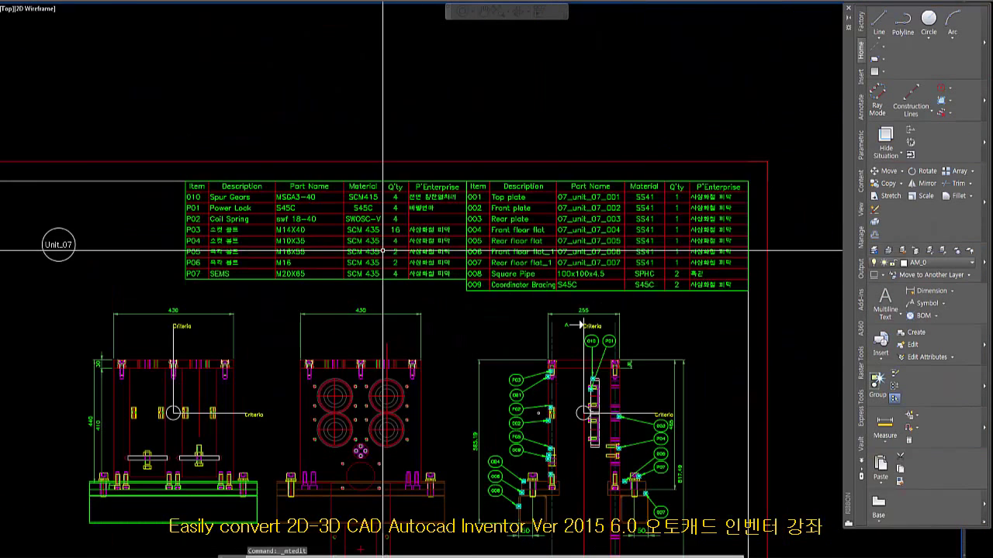
{"action": "double_click", "coordinate": [383, 245]}
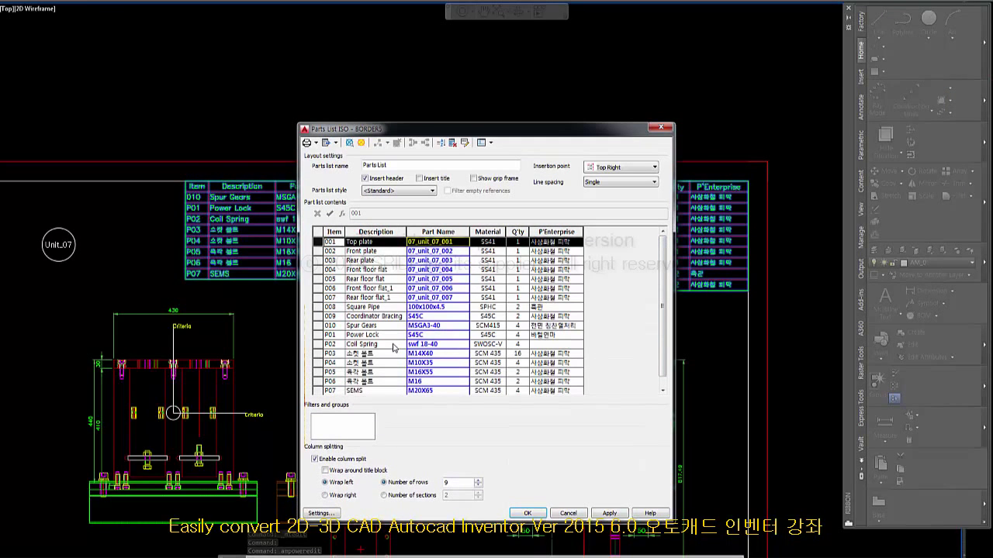
{"action": "left_click", "coordinate": [429, 335]}
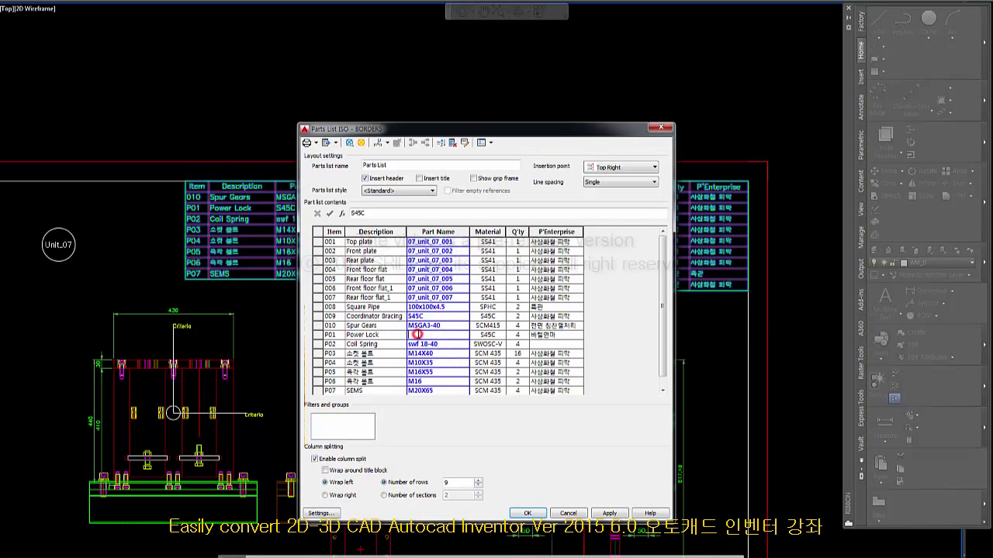
{"action": "left_click", "coordinate": [572, 514]}
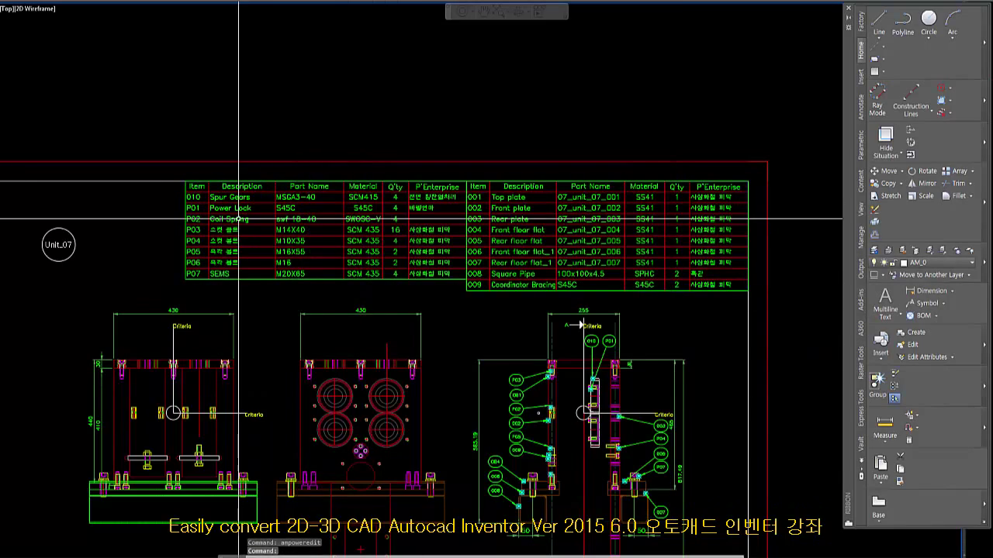
Copy the entire KMLCC50-80-24 label text from its detail sheet again and dismiss the copy-and-paste notice.
{"action": "scroll", "coordinate": [303, 209], "scroll_direction": "down", "scroll_amount": 4}
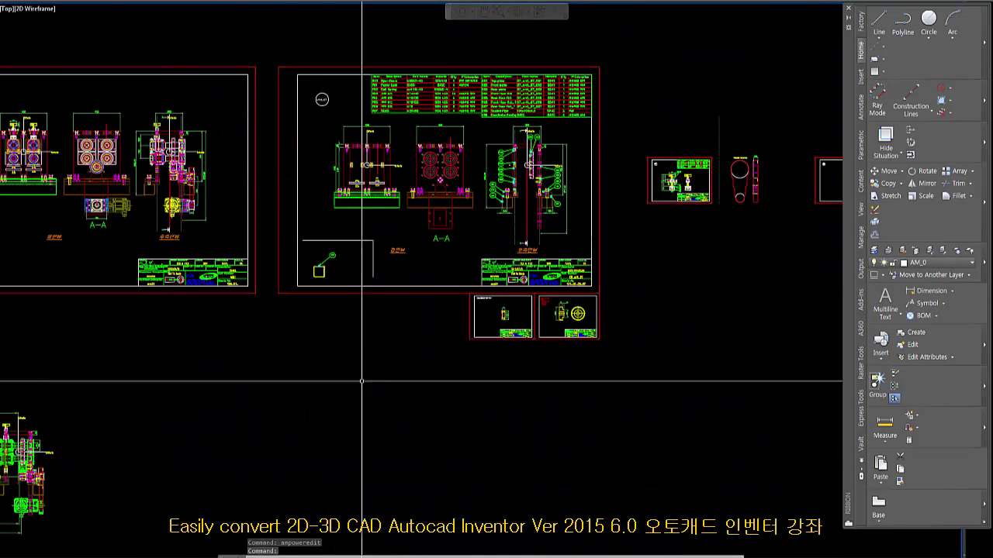
{"action": "scroll", "coordinate": [489, 302], "scroll_direction": "up", "scroll_amount": 5}
{"action": "left_click", "coordinate": [452, 256]}
{"action": "double_click", "coordinate": [452, 256]}
{"action": "key", "text": "ctrl+a"}
{"action": "right_click", "coordinate": [403, 264]}
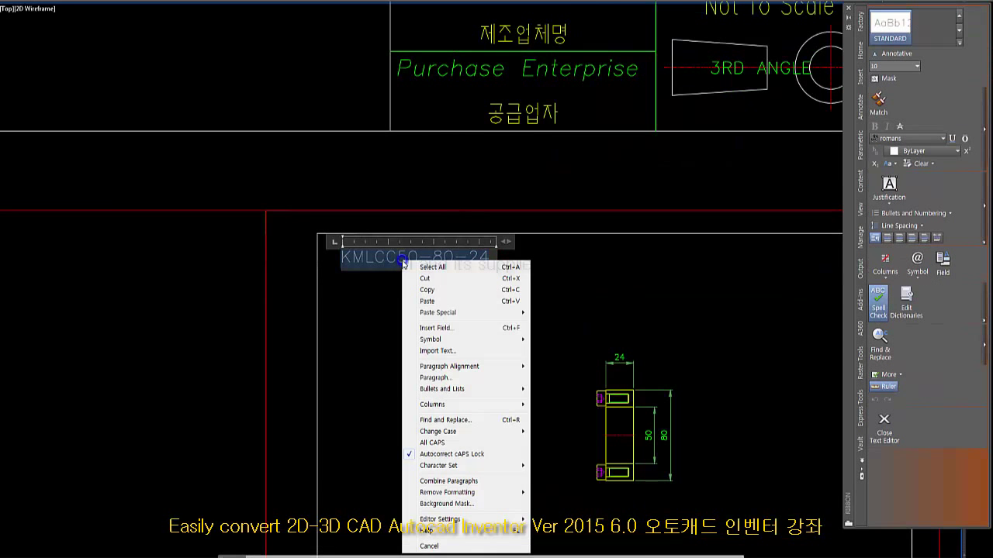
{"action": "left_click", "coordinate": [428, 290]}
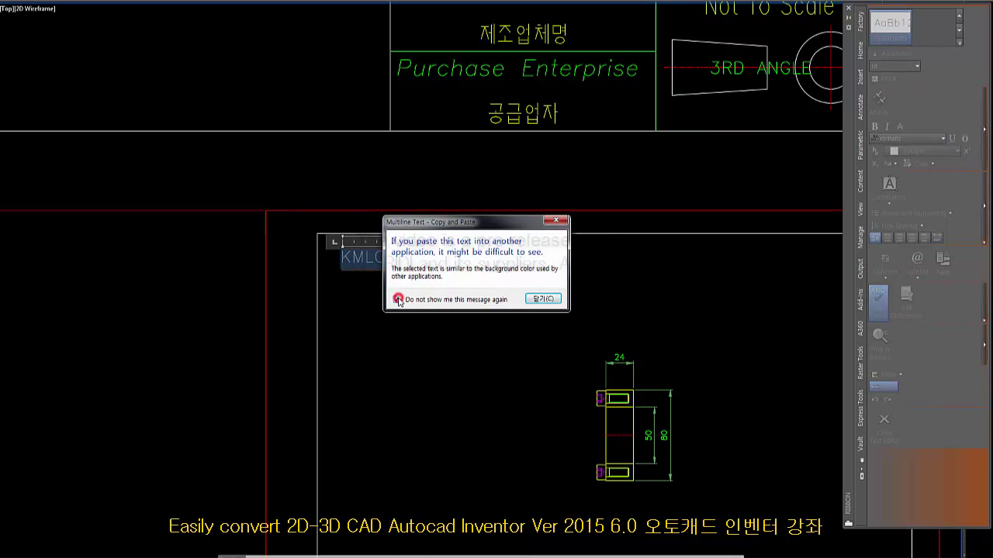
{"action": "left_click", "coordinate": [544, 300]}
{"action": "left_click", "coordinate": [469, 356]}
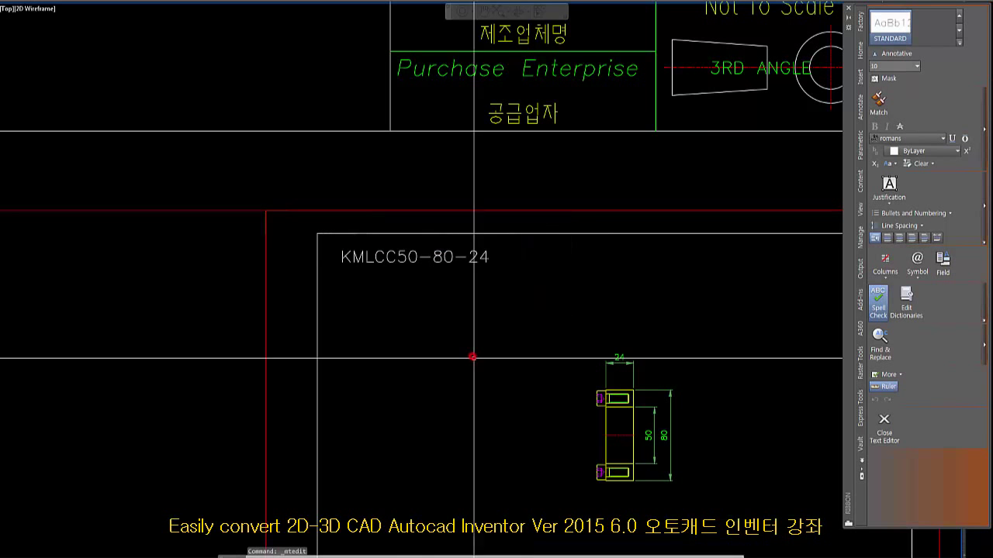
Try to replace the Coordinator Bracing's part name in the parts list, and close the list without applying changes.
{"action": "scroll", "coordinate": [430, 423], "scroll_direction": "down", "scroll_amount": 5}
{"action": "scroll", "coordinate": [335, 218], "scroll_direction": "up", "scroll_amount": 1}
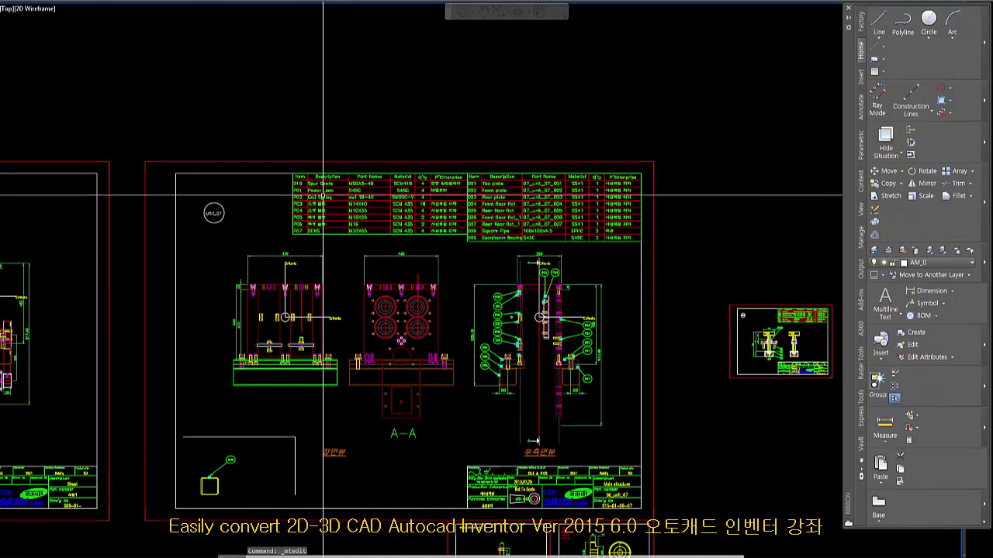
{"action": "double_click", "coordinate": [320, 200]}
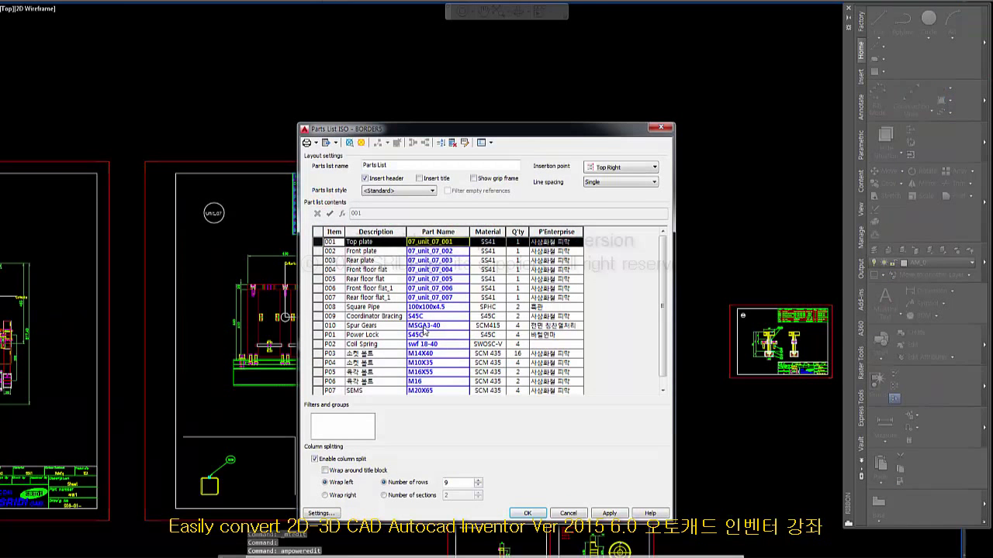
{"action": "double_click", "coordinate": [418, 316]}
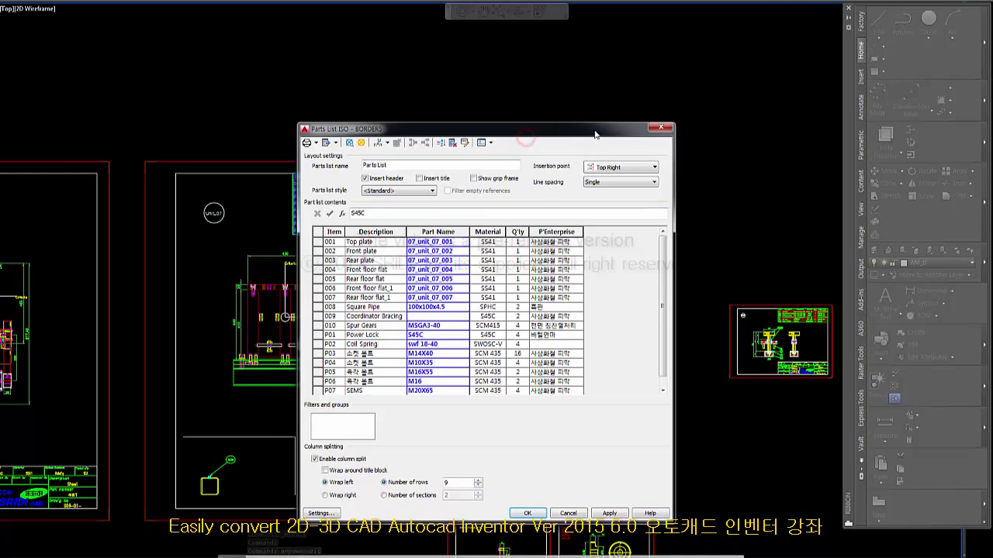
{"action": "left_click_drag", "start_coordinate": [594, 130], "coordinate": [744, 107]}
{"action": "left_click", "coordinate": [808, 100]}
{"action": "middle_click_drag", "start_coordinate": [439, 450], "coordinate": [397, 213]}
{"action": "middle_click_drag", "start_coordinate": [474, 251], "coordinate": [441, 376]}
{"action": "double_click", "coordinate": [511, 105]}
{"action": "left_click", "coordinate": [511, 104]}
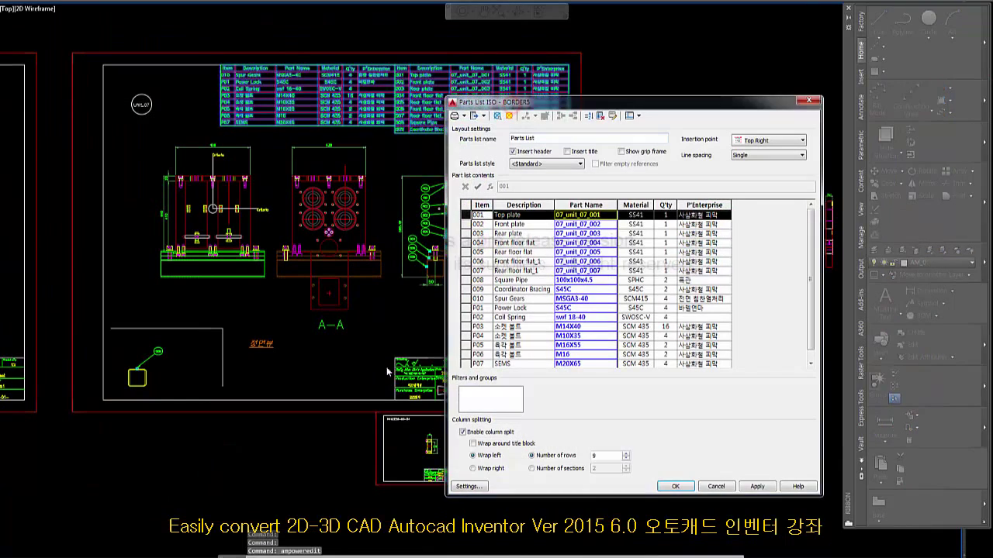
{"action": "left_click", "coordinate": [807, 103]}
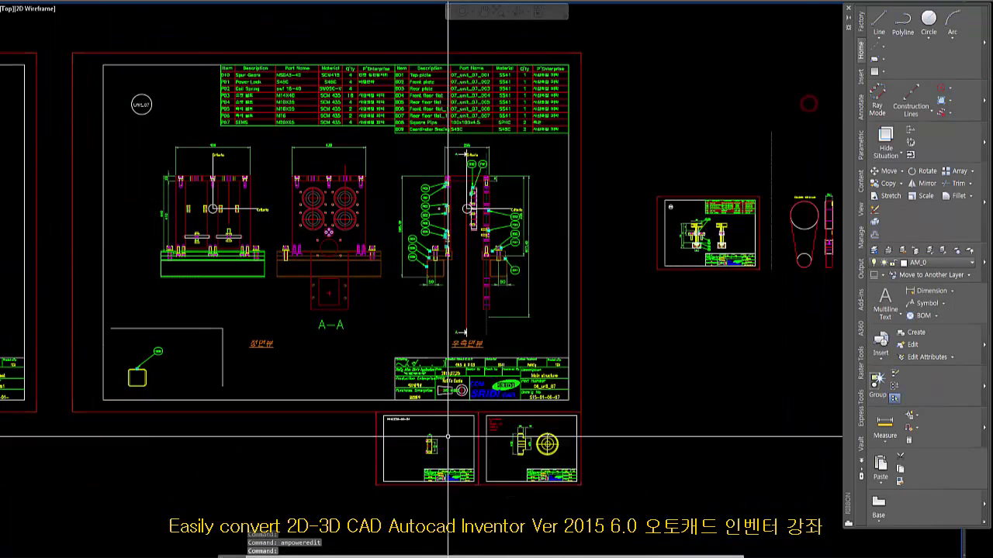
Place a copy of the KMLCC50-80-24 label beside the main structure drawing's parts list.
{"action": "scroll", "coordinate": [443, 423], "scroll_direction": "up", "scroll_amount": 8}
{"action": "key", "text": "Escape"}
{"action": "left_click", "coordinate": [301, 362]}
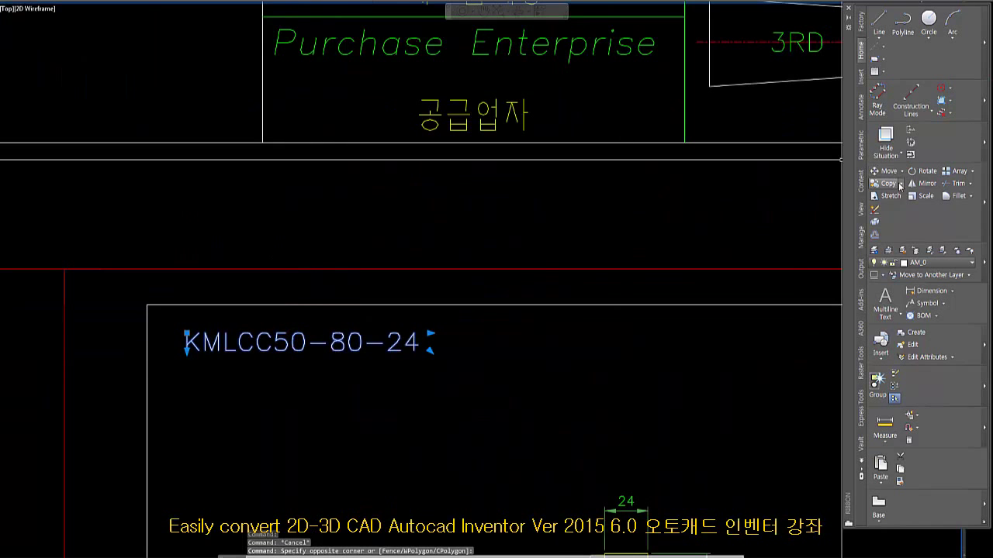
{"action": "left_click", "coordinate": [888, 172]}
{"action": "left_click", "coordinate": [362, 384]}
{"action": "scroll", "coordinate": [504, 426], "scroll_direction": "down", "scroll_amount": 6}
{"action": "scroll", "coordinate": [379, 215], "scroll_direction": "up", "scroll_amount": 4}
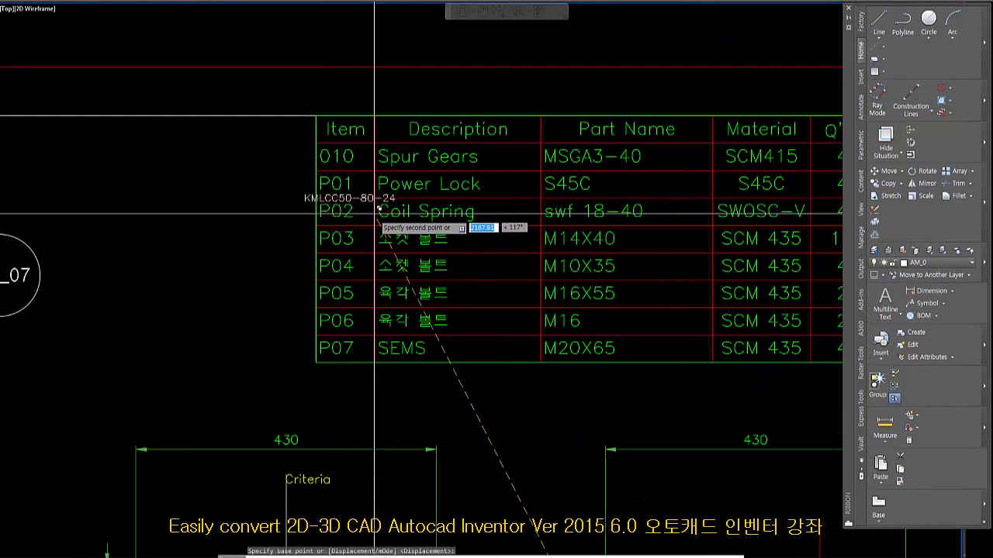
{"action": "left_click", "coordinate": [262, 240]}
{"action": "key", "text": "Escape"}
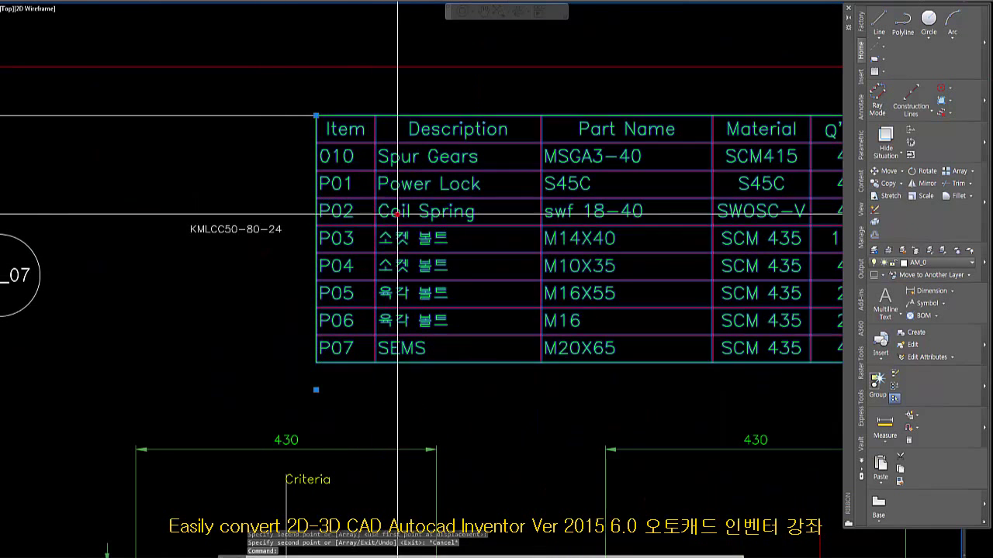
Set the part name of item 009, Coordinator Bracing, to KMLCC50-80-24 in the parts list.
{"action": "double_click", "coordinate": [672, 348]}
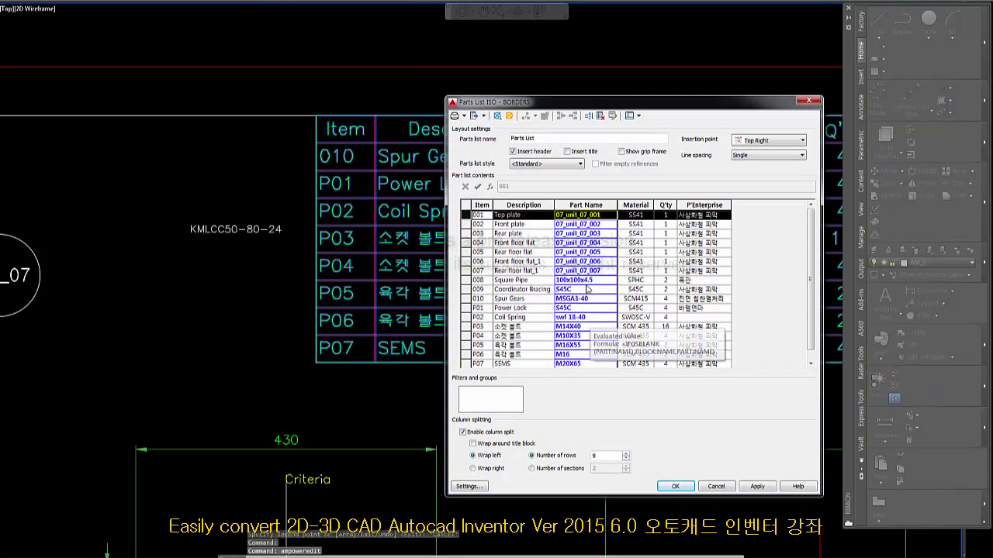
{"action": "left_click", "coordinate": [583, 290]}
{"action": "left_click", "coordinate": [589, 290]}
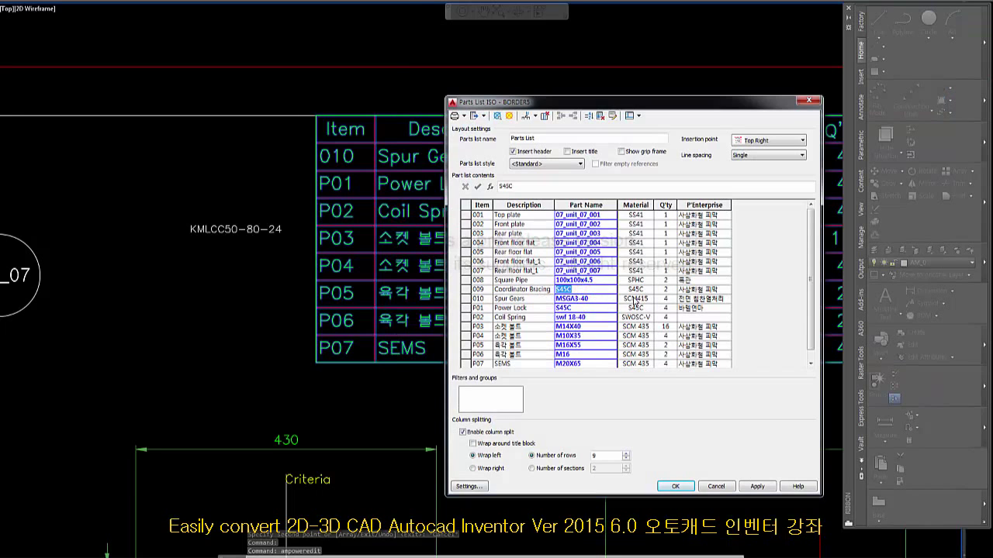
{"action": "type", "text": "KMLCC50-80-24"}
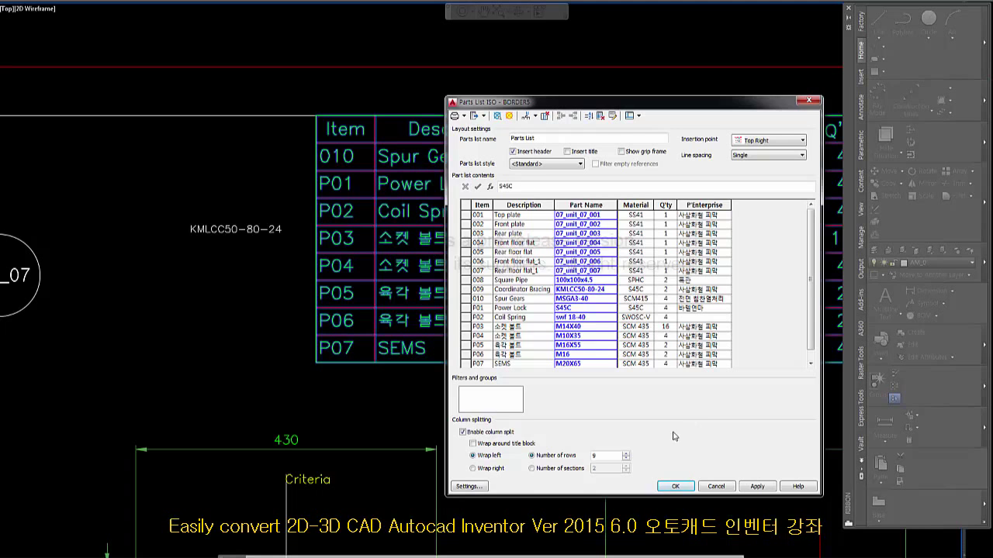
{"action": "left_click", "coordinate": [674, 487]}
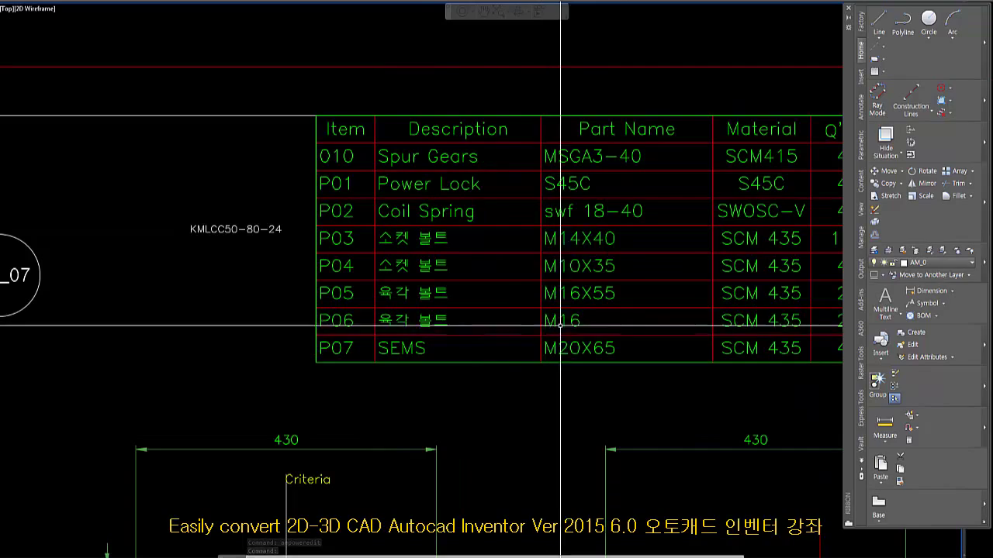
Check the edited parts list and undo both the part name edit and the label copy.
{"action": "mouse_move", "coordinate": [636, 343]}
{"action": "middle_mouse_down"}
{"action": "mouse_move", "coordinate": [110, 318]}
{"action": "mouse_move", "coordinate": [406, 329]}
{"action": "middle_mouse_up"}
{"action": "middle_click_drag", "start_coordinate": [382, 254], "coordinate": [595, 269]}
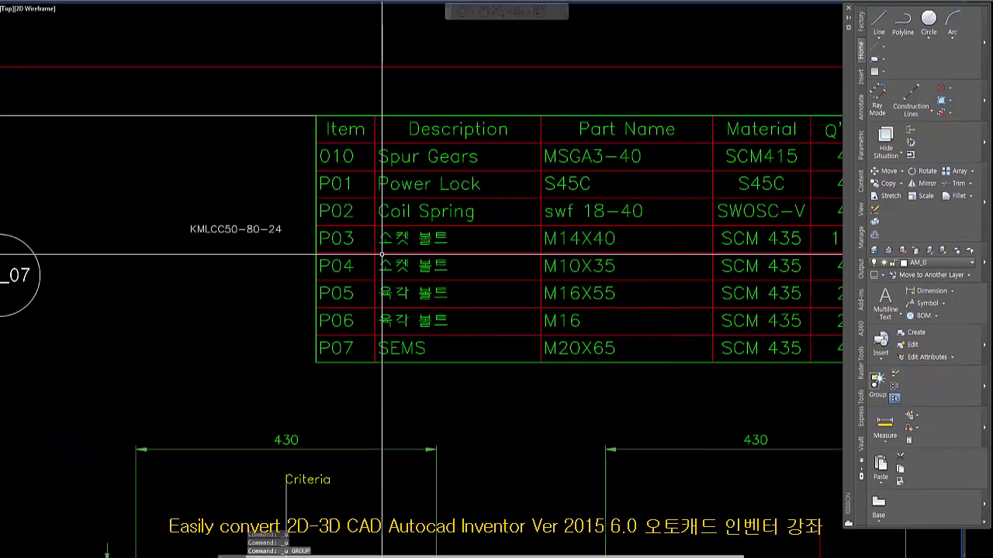
{"action": "scroll", "coordinate": [383, 254], "scroll_direction": "down", "scroll_amount": 6}
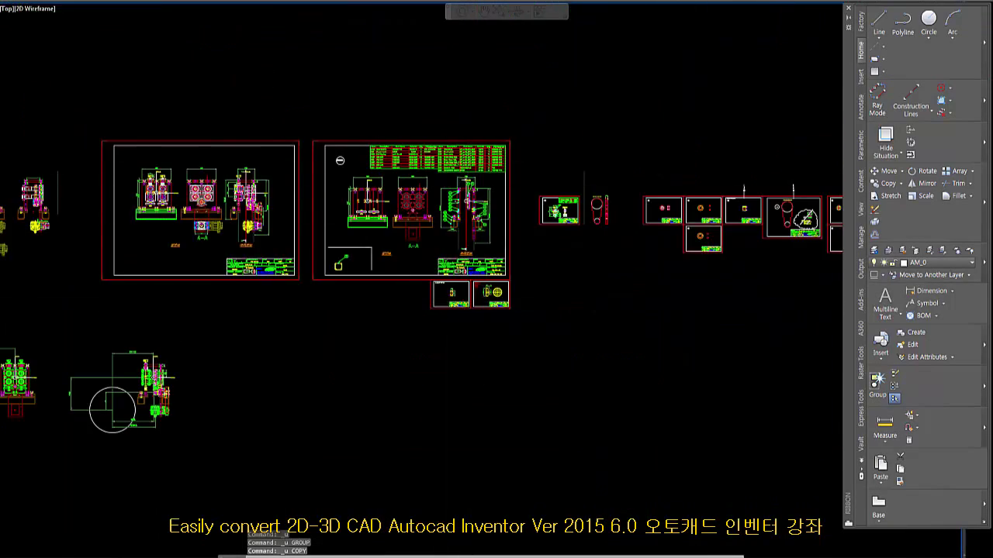
Copy the KMLCC50-80-24 label from its detail sheet to the empty area beside the parts list as a reference.
{"action": "scroll", "coordinate": [470, 156], "scroll_direction": "up", "scroll_amount": 5}
{"action": "scroll", "coordinate": [492, 185], "scroll_direction": "down", "scroll_amount": 5}
{"action": "middle_click_drag", "start_coordinate": [359, 425], "coordinate": [462, 250]}
{"action": "scroll", "coordinate": [494, 359], "scroll_direction": "up", "scroll_amount": 4}
{"action": "left_click", "coordinate": [556, 322]}
{"action": "left_click", "coordinate": [501, 265]}
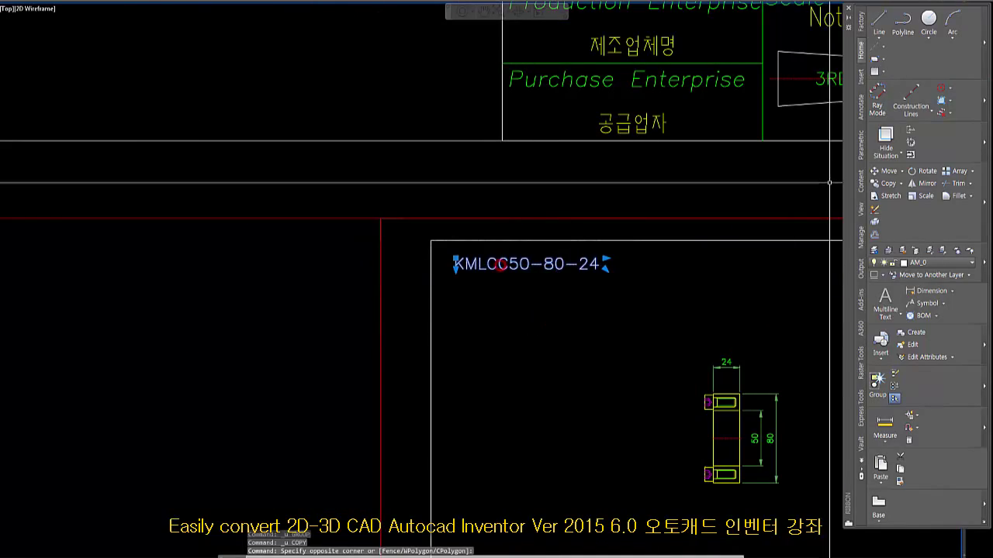
{"action": "left_click", "coordinate": [885, 183]}
{"action": "scroll", "coordinate": [508, 425], "scroll_direction": "down", "scroll_amount": 8}
{"action": "left_click", "coordinate": [502, 403]}
{"action": "scroll", "coordinate": [331, 104], "scroll_direction": "up", "scroll_amount": 7}
{"action": "left_click", "coordinate": [267, 75]}
{"action": "middle_click_drag", "start_coordinate": [435, 137], "coordinate": [180, 295]}
{"action": "scroll", "coordinate": [308, 271], "scroll_direction": "down", "scroll_amount": 5}
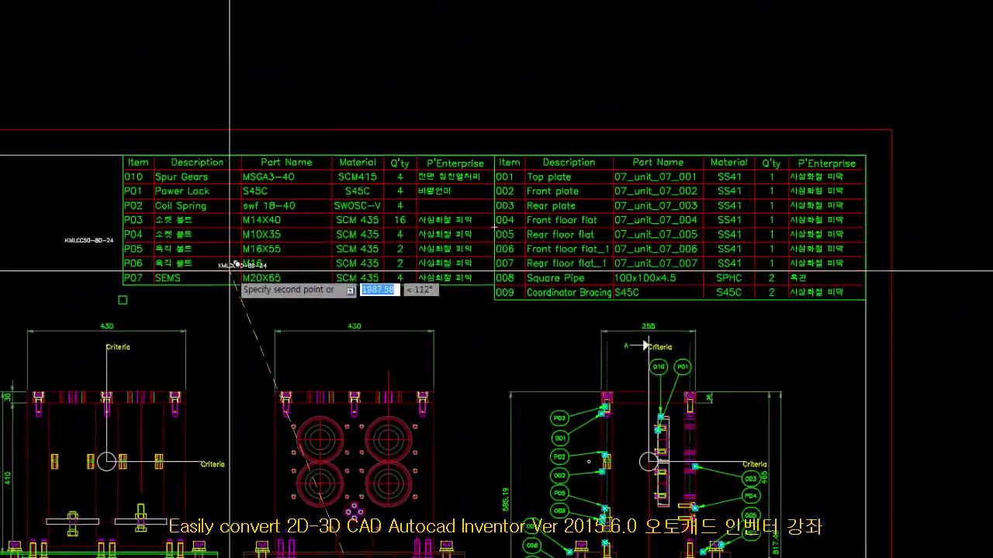
{"action": "key", "text": "Escape"}
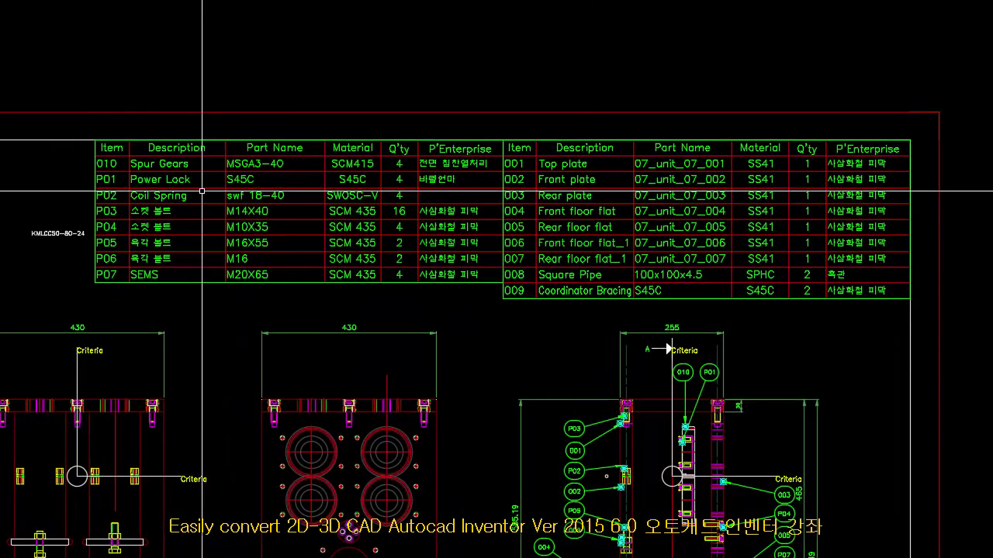
Set the part name of item P01, Power Lock, to KMLCC50-80-24 in the parts list and apply it.
{"action": "scroll", "coordinate": [31, 173], "scroll_direction": "up", "scroll_amount": 6}
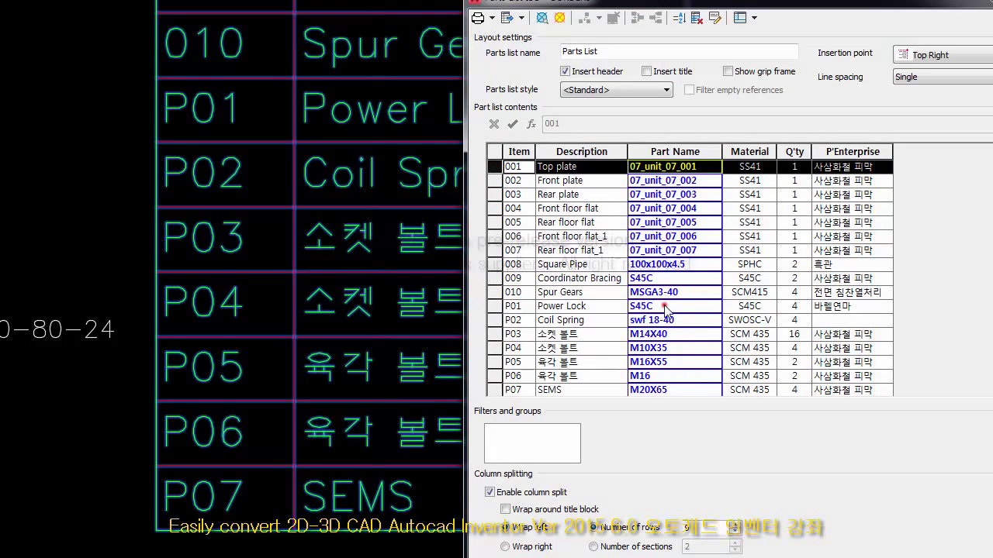
{"action": "double_click", "coordinate": [665, 307]}
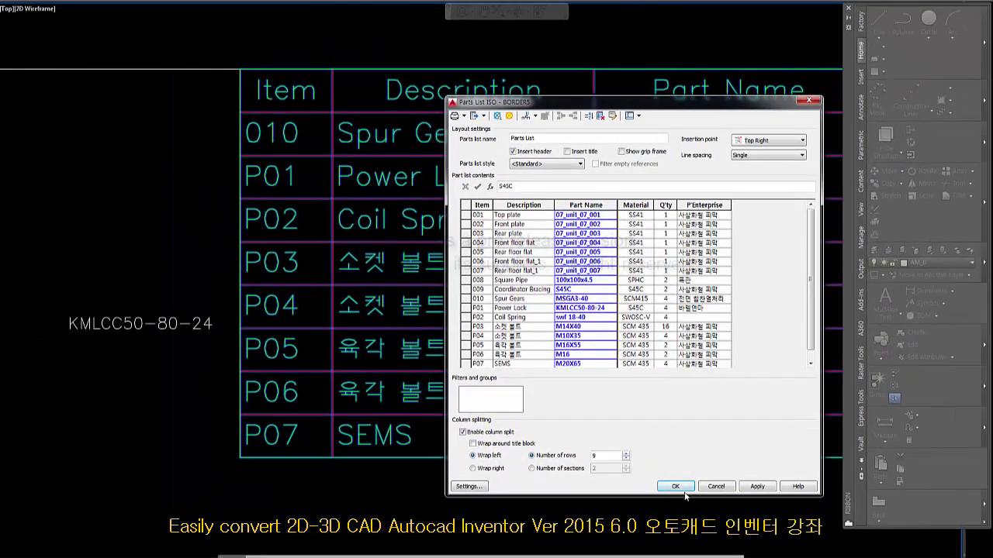
{"action": "left_click", "coordinate": [675, 487]}
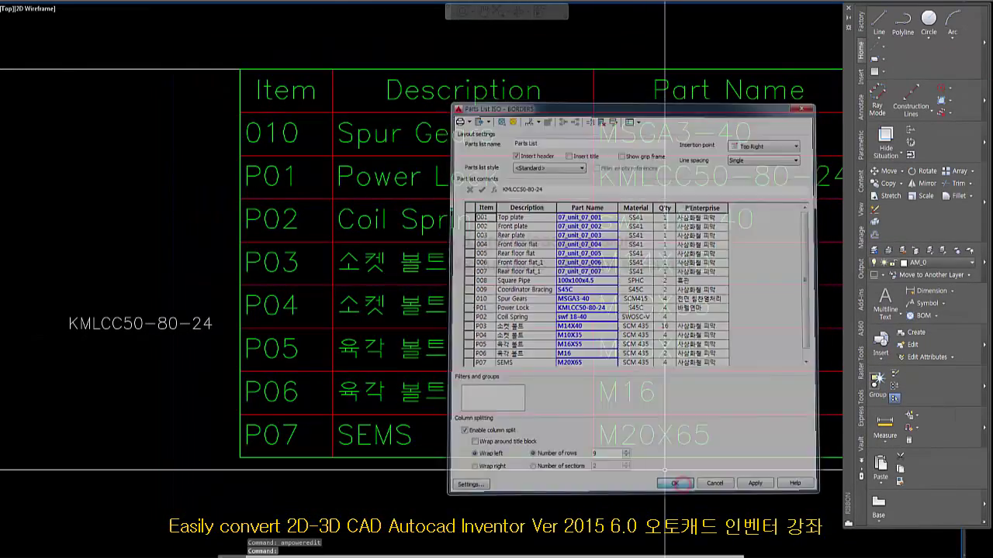
Delete the reference copy of the KMLCC50-80-24 label beside the parts list.
{"action": "scroll", "coordinate": [266, 305], "scroll_direction": "down", "scroll_amount": 1}
{"action": "middle_click_drag", "start_coordinate": [316, 350], "coordinate": [281, 357]}
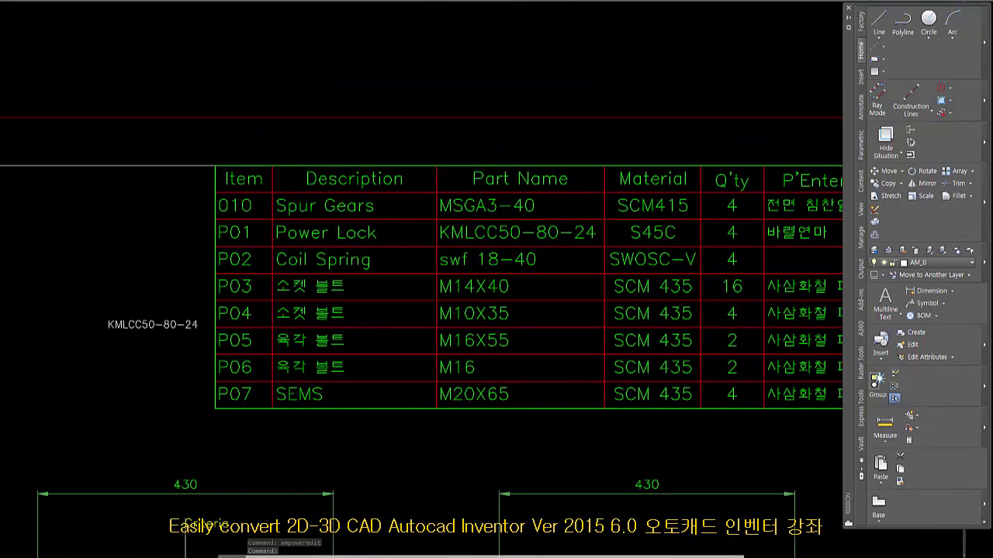
{"action": "left_click_drag", "start_coordinate": [99, 313], "coordinate": [211, 336]}
{"action": "key", "text": "Delete"}
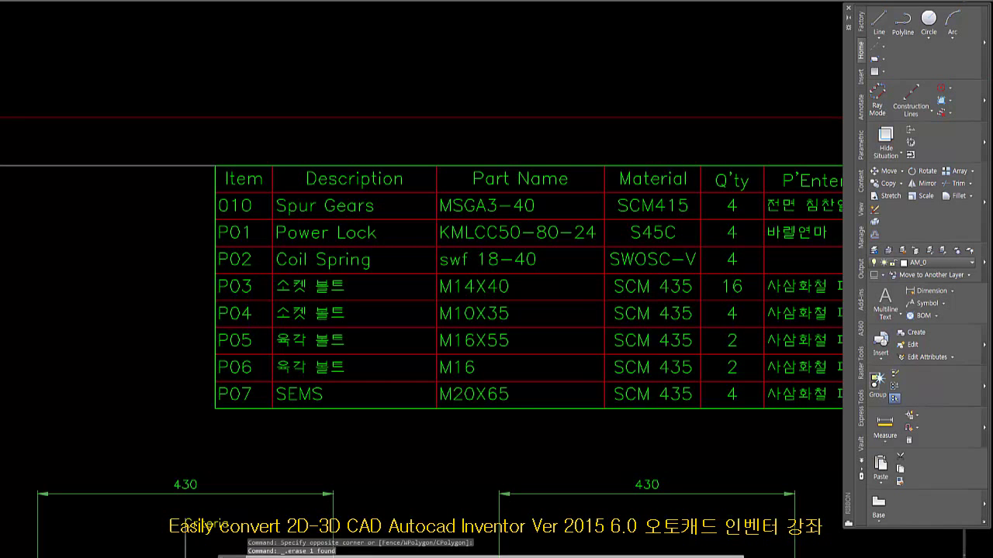
Switch to the Chrome browser, place its window over the drawing and show the Google search field.
{"action": "mouse_move", "coordinate": [992, 221]}
{"action": "left_mouse_down"}
{"action": "mouse_move", "coordinate": [304, 199]}
{"action": "mouse_move", "coordinate": [253, 217]}
{"action": "left_mouse_up"}
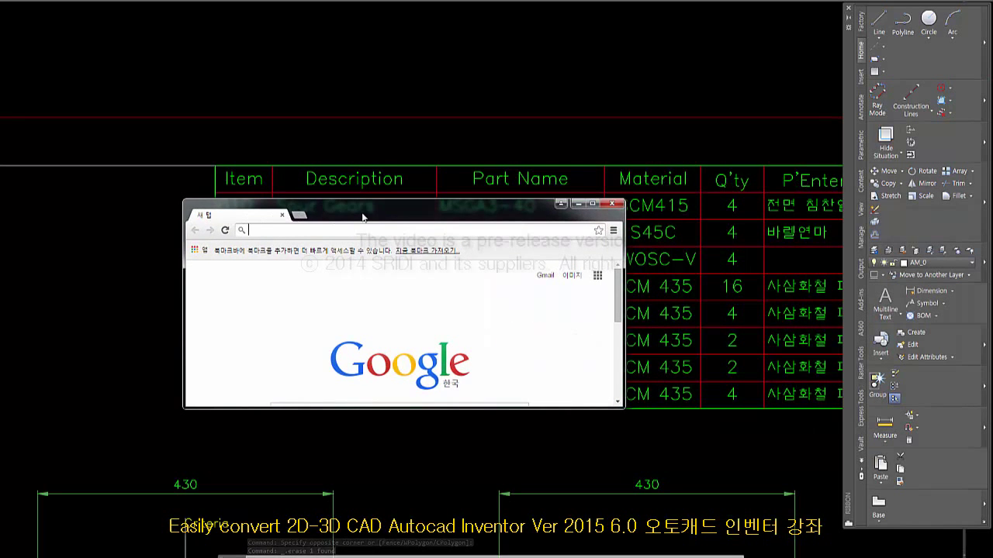
{"action": "left_click_drag", "start_coordinate": [374, 214], "coordinate": [409, 215]}
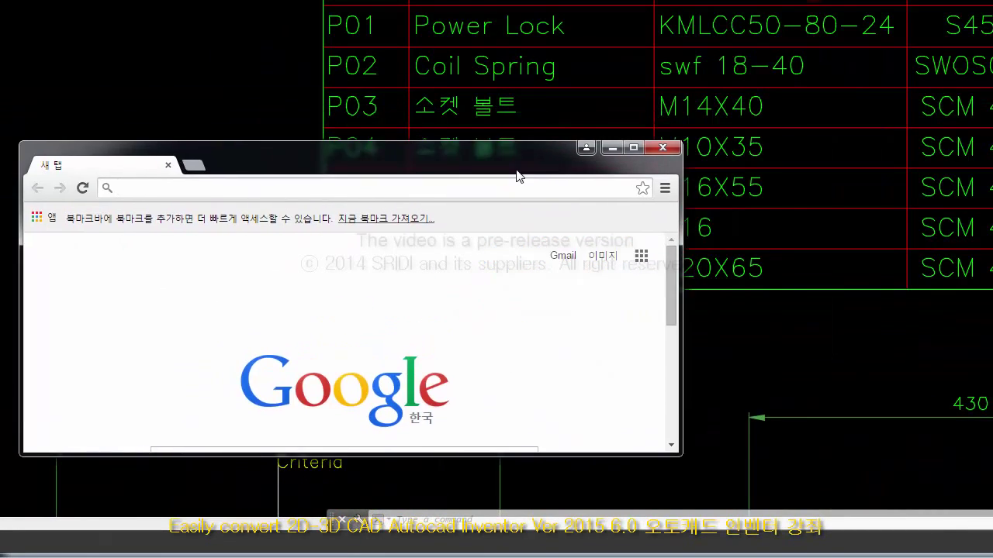
{"action": "left_click_drag", "start_coordinate": [539, 169], "coordinate": [649, 135]}
{"action": "left_click", "coordinate": [794, 283]}
{"action": "left_click_drag", "start_coordinate": [795, 303], "coordinate": [794, 356]}
{"action": "left_click", "coordinate": [474, 290]}
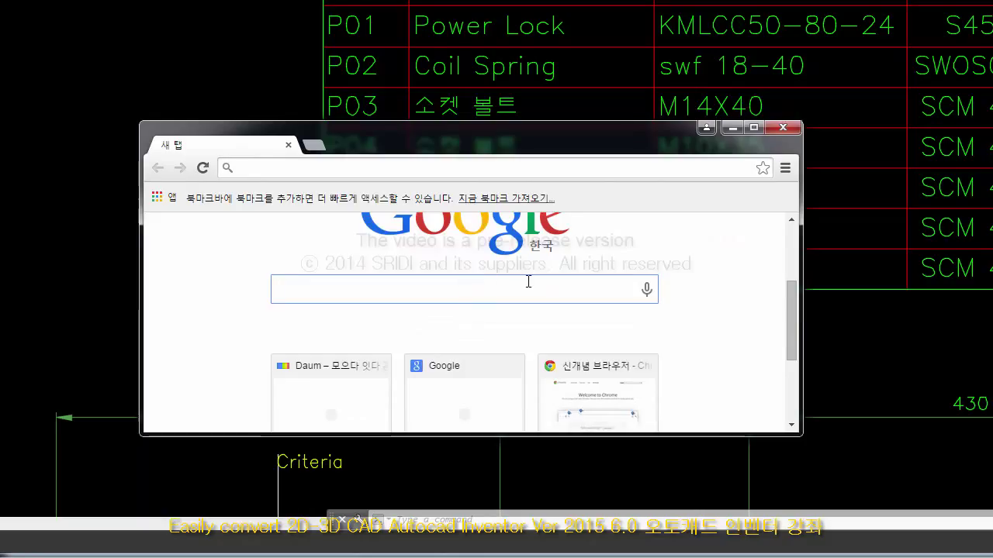
{"action": "type", "text": "ㅏㅡ"}
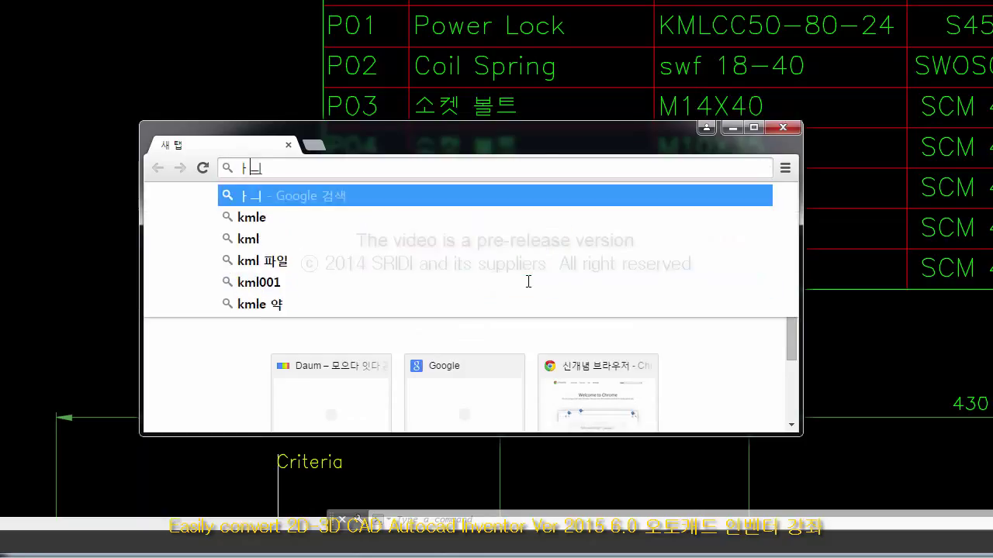
{"action": "key", "text": "BackSpace"}
{"action": "key", "text": "BackSpace"}
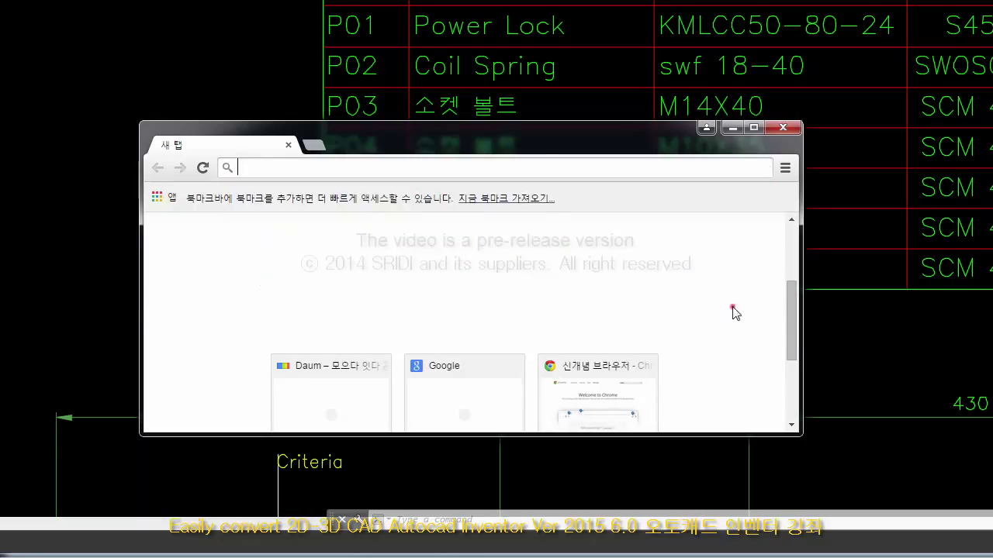
{"action": "scroll", "coordinate": [660, 329], "scroll_direction": "down", "scroll_amount": 2}
{"action": "scroll", "coordinate": [628, 326], "scroll_direction": "up", "scroll_amount": 3}
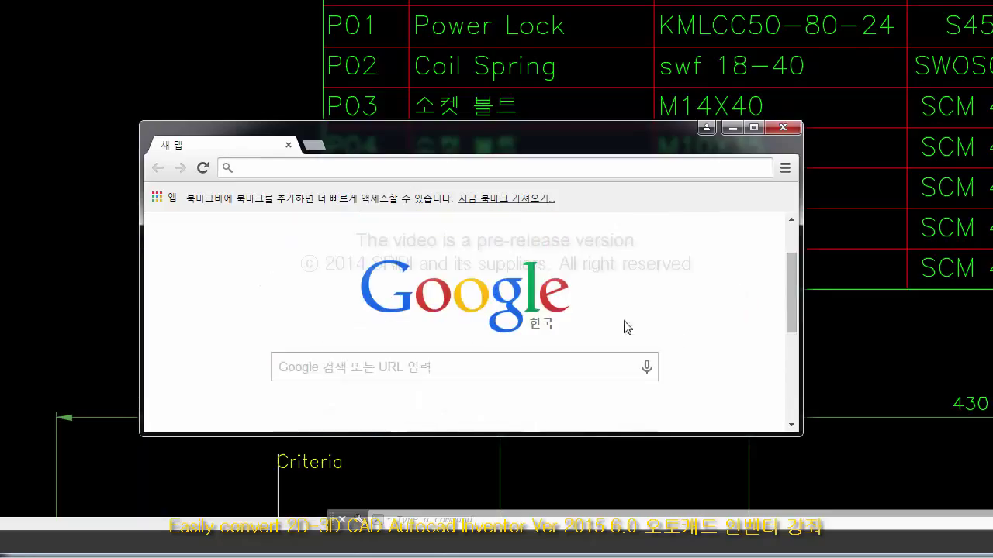
Search Google for the power lock part number KMLCC50.
{"action": "left_click", "coordinate": [443, 365]}
{"action": "type", "text": "KM"}
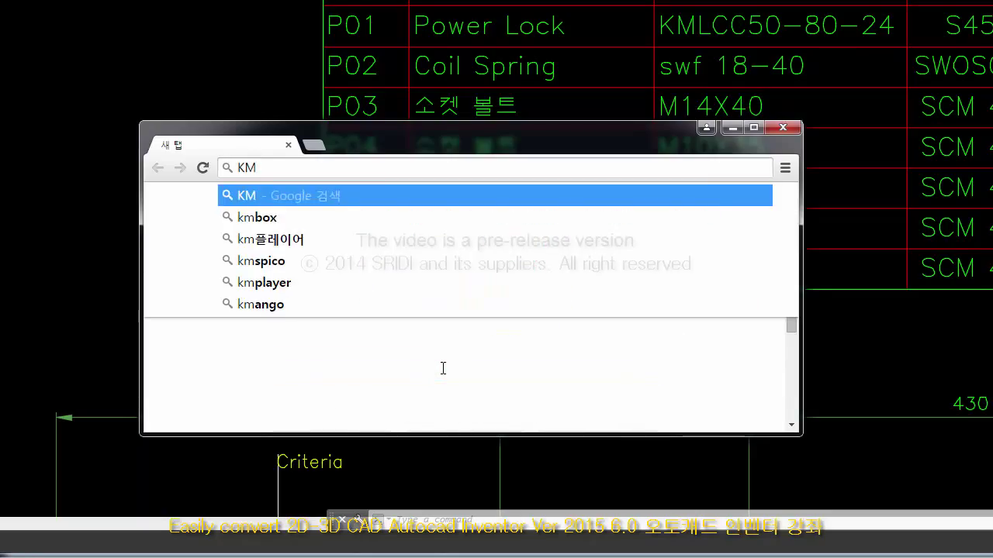
{"action": "type", "text": "L"}
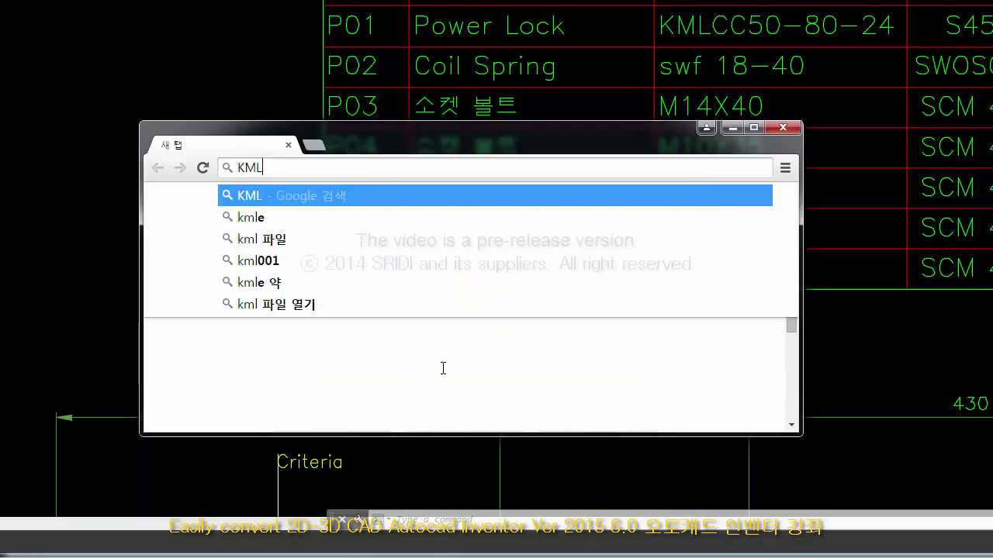
{"action": "type", "text": "CC50"}
{"action": "key", "text": "Return"}
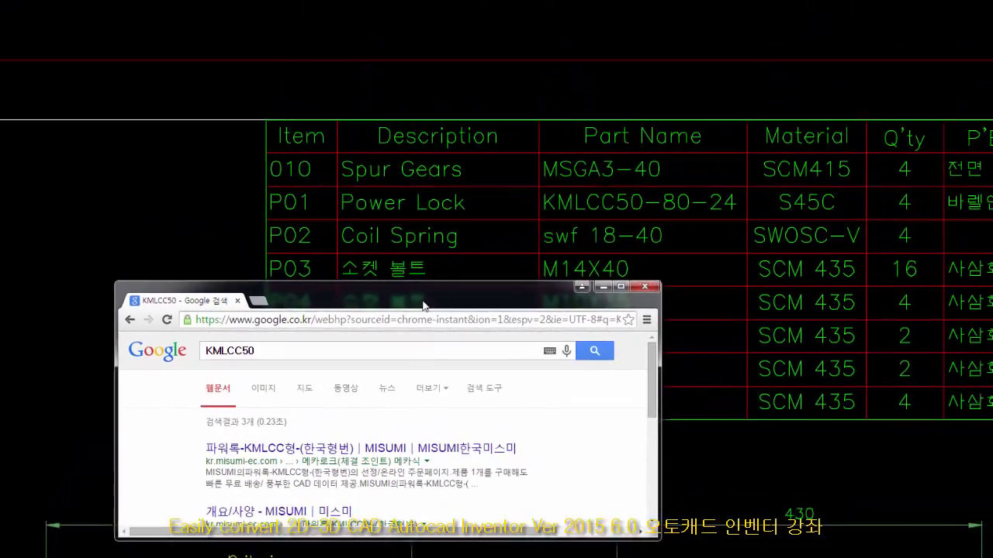
Open the MISUMI product page for the KMLCC power lock and widen the window to show its outline drawing.
{"action": "left_click_drag", "start_coordinate": [423, 306], "coordinate": [428, 5]}
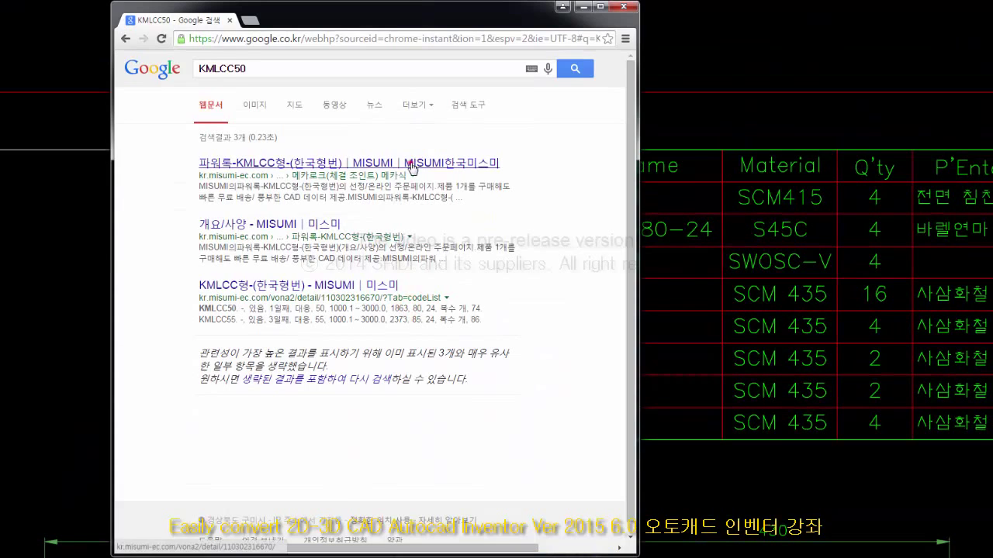
{"action": "left_click", "coordinate": [411, 164]}
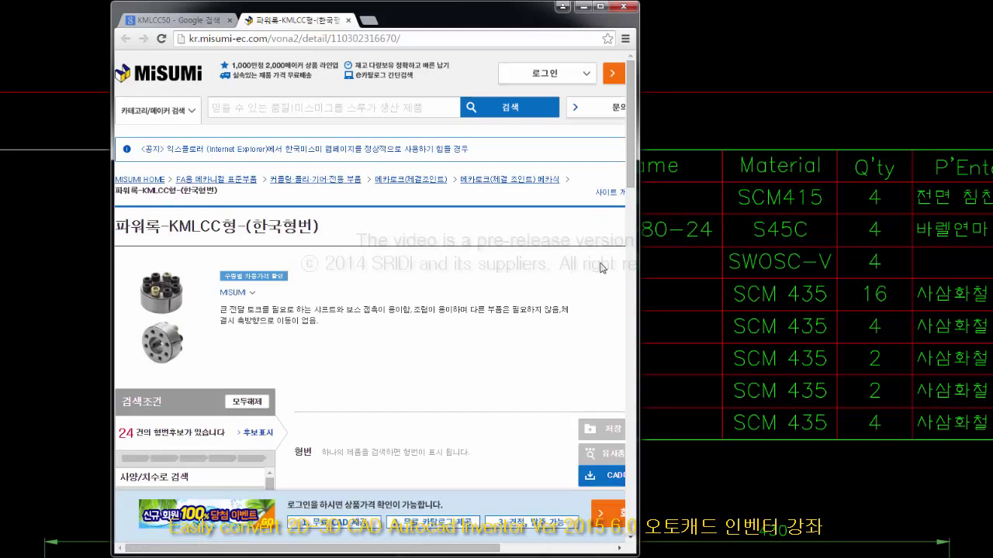
{"action": "left_click_drag", "start_coordinate": [637, 252], "coordinate": [805, 253]}
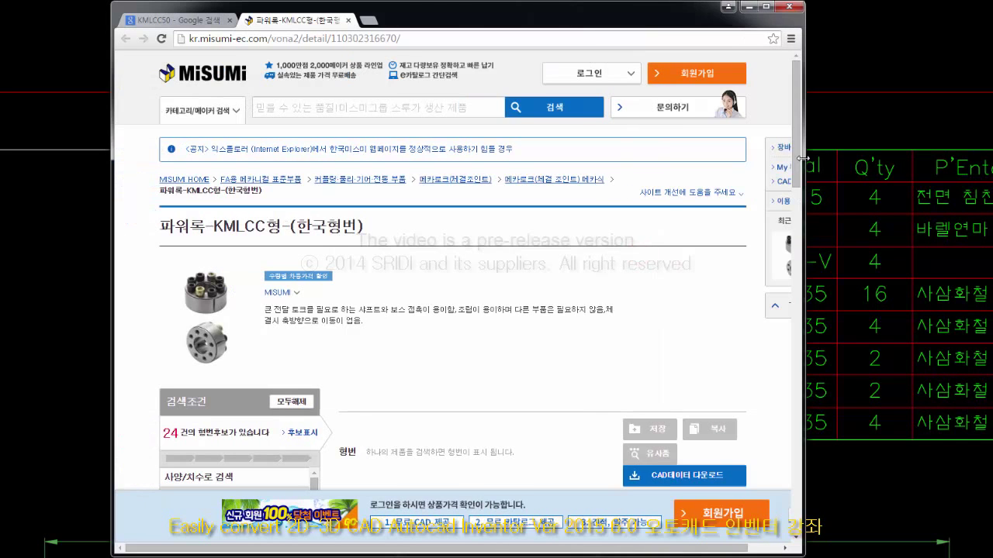
{"action": "left_click_drag", "start_coordinate": [796, 159], "coordinate": [802, 272]}
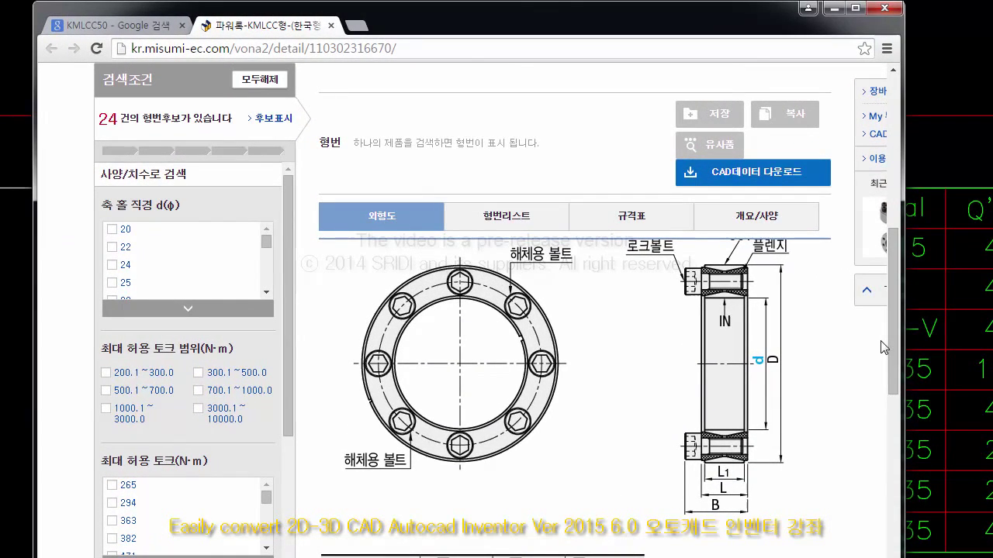
Try to download the power lock's CAD data, dismiss the login dialog and review the product's outline drawing.
{"action": "left_click", "coordinate": [770, 172]}
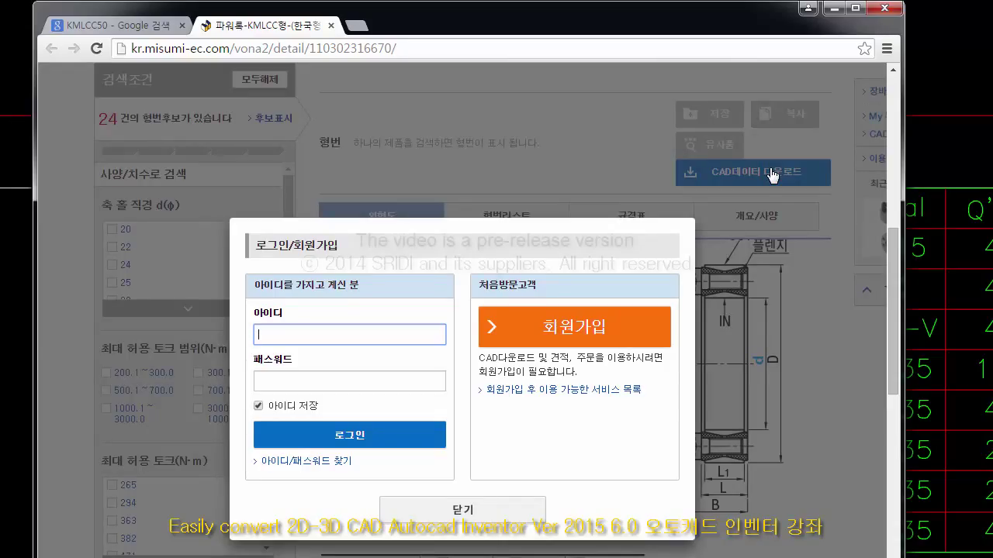
{"action": "left_click", "coordinate": [513, 512]}
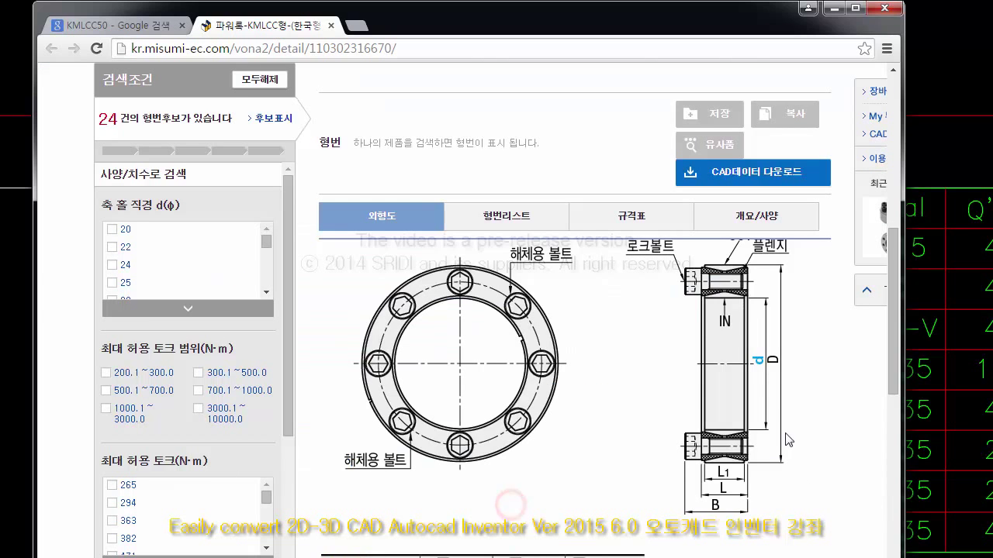
{"action": "mouse_move", "coordinate": [897, 351]}
{"action": "left_mouse_down"}
{"action": "mouse_move", "coordinate": [897, 366]}
{"action": "mouse_move", "coordinate": [905, 339]}
{"action": "left_mouse_up"}
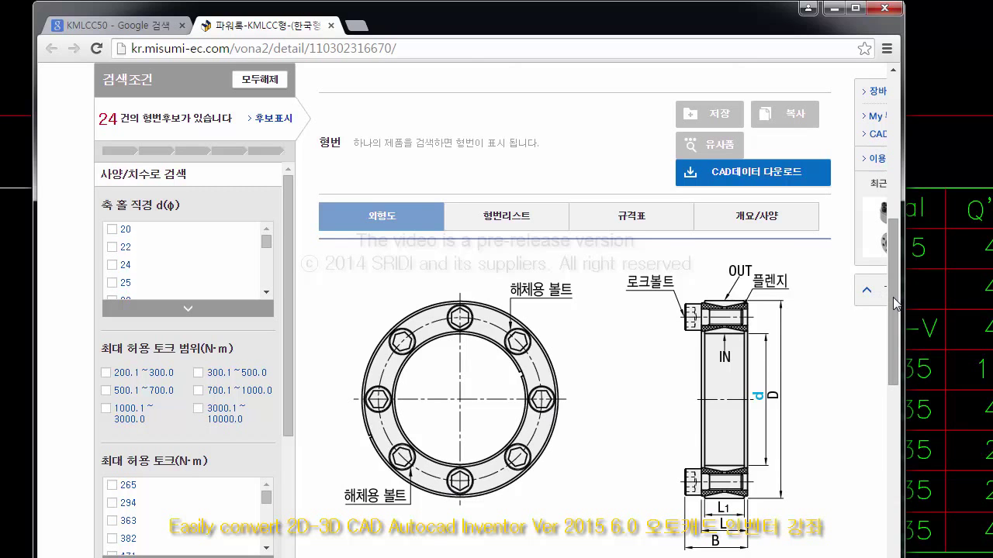
{"action": "mouse_move", "coordinate": [894, 302]}
{"action": "left_mouse_down"}
{"action": "mouse_move", "coordinate": [893, 372]}
{"action": "mouse_move", "coordinate": [908, 251]}
{"action": "mouse_move", "coordinate": [908, 297]}
{"action": "mouse_move", "coordinate": [898, 214]}
{"action": "left_mouse_up"}
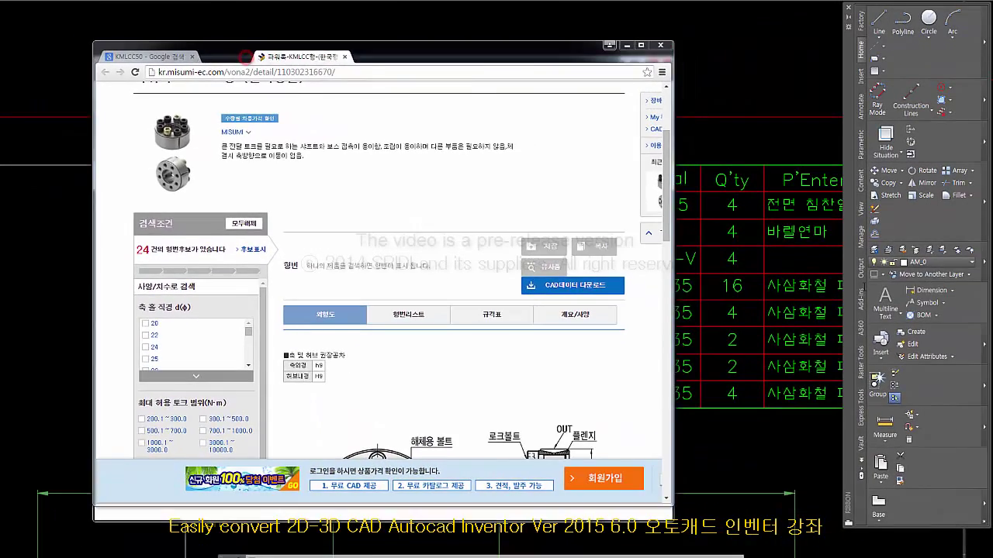
Close the MISUMI page and the browser, and check the Unit_07 assembly drawing with its parts list in AutoCAD.
{"action": "left_click", "coordinate": [331, 26]}
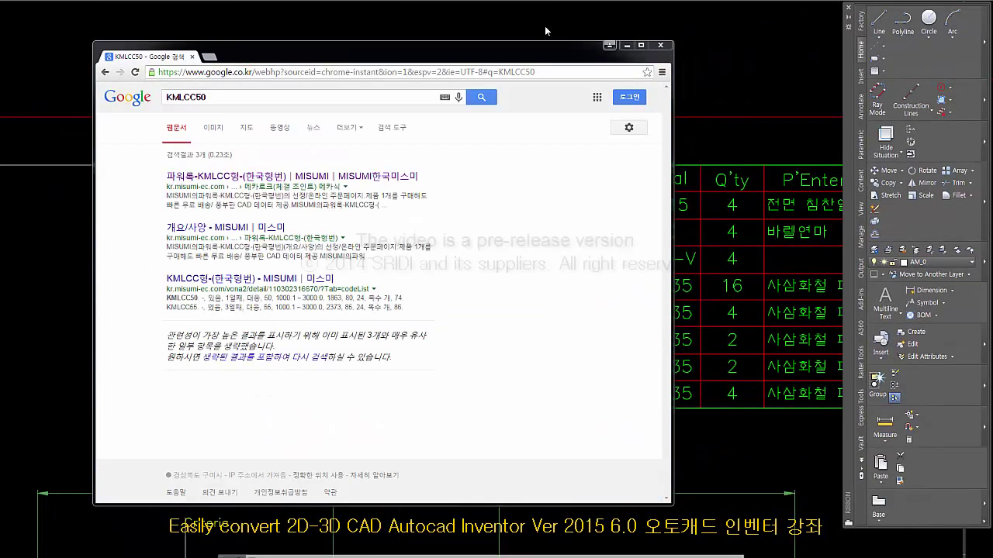
{"action": "left_click", "coordinate": [660, 44]}
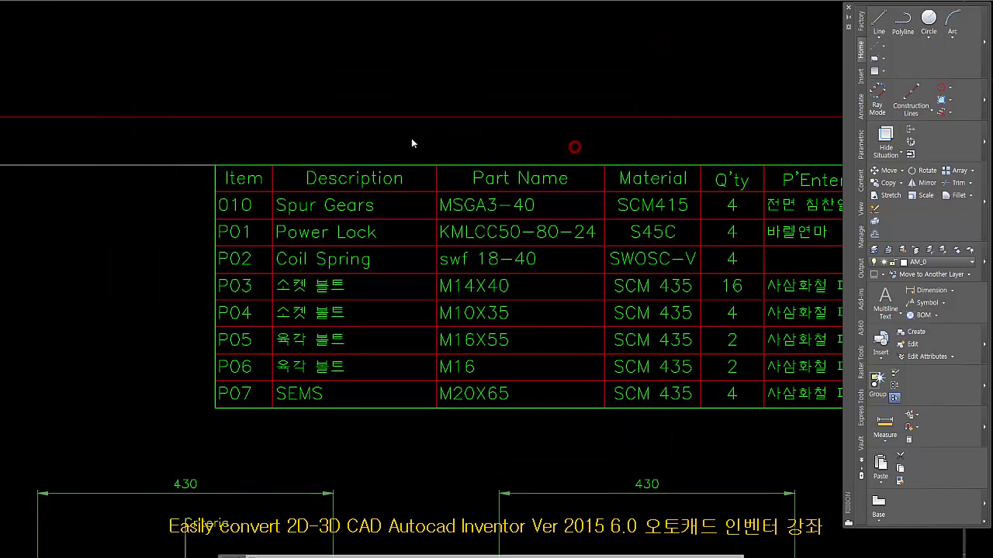
{"action": "scroll", "coordinate": [395, 376], "scroll_direction": "down", "scroll_amount": 5}
{"action": "scroll", "coordinate": [395, 376], "scroll_direction": "up", "scroll_amount": 3}
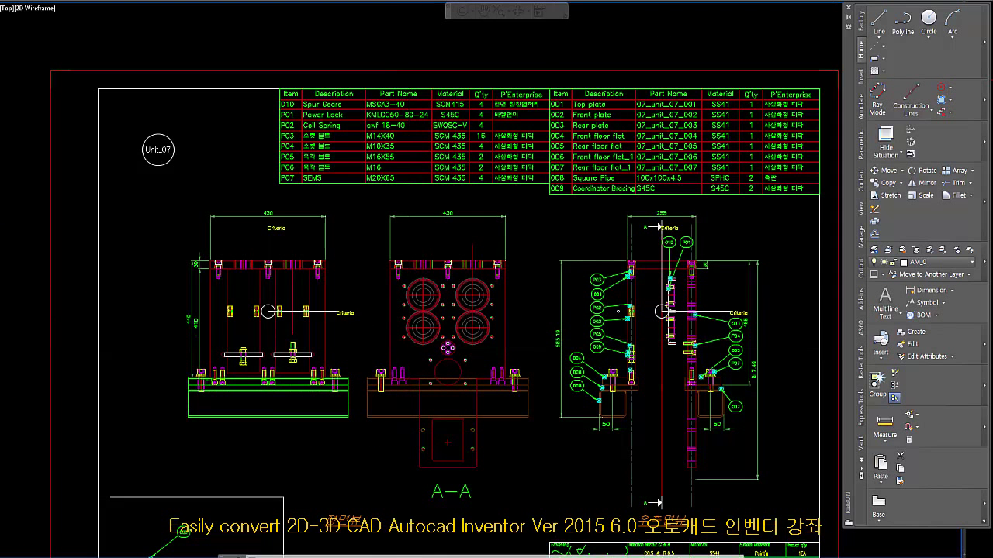
Switch to Inventor, turn the layout part to an isometric view and finish the open sketch.
{"action": "key", "text": "alt+Tab"}
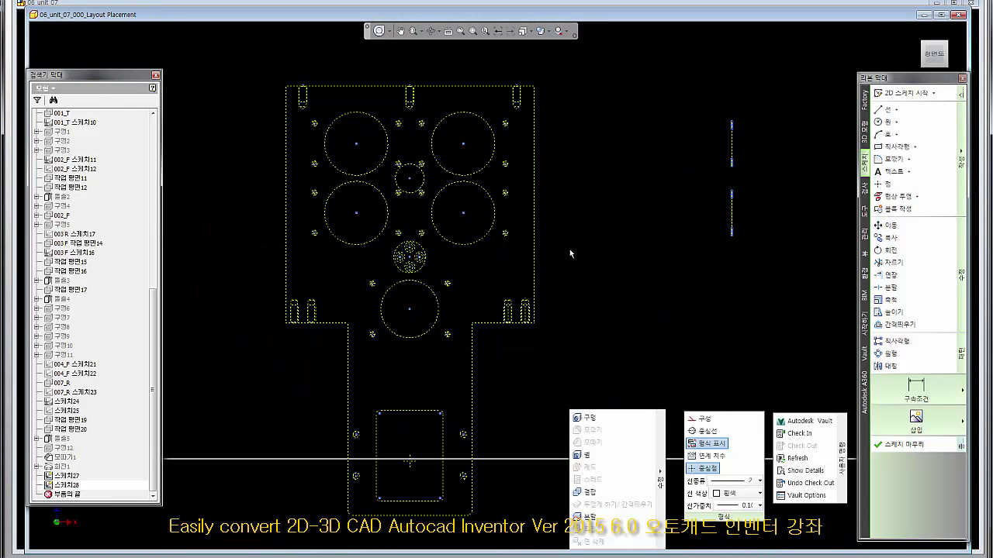
{"action": "scroll", "coordinate": [466, 232], "scroll_direction": "down", "scroll_amount": 5}
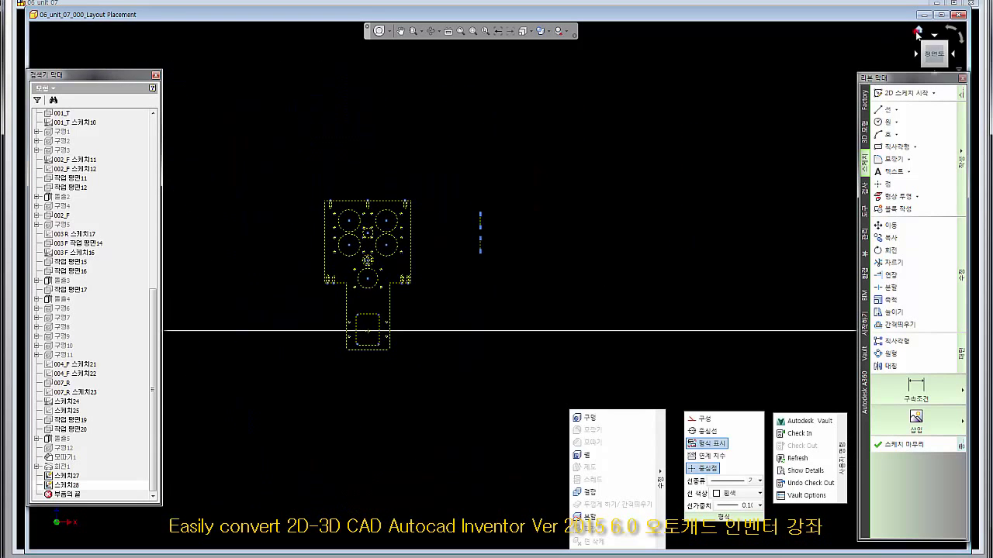
{"action": "left_click", "coordinate": [917, 33]}
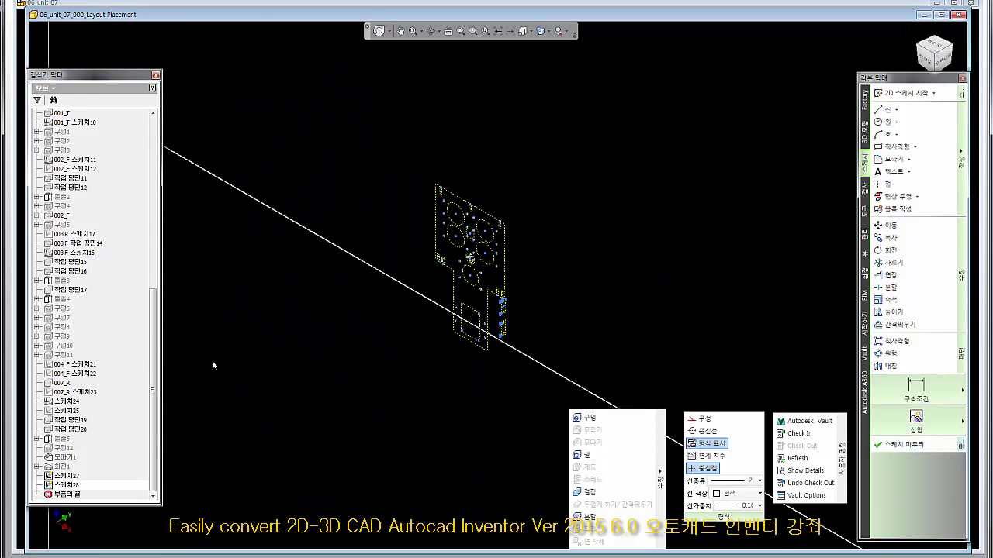
{"action": "left_click", "coordinate": [899, 444]}
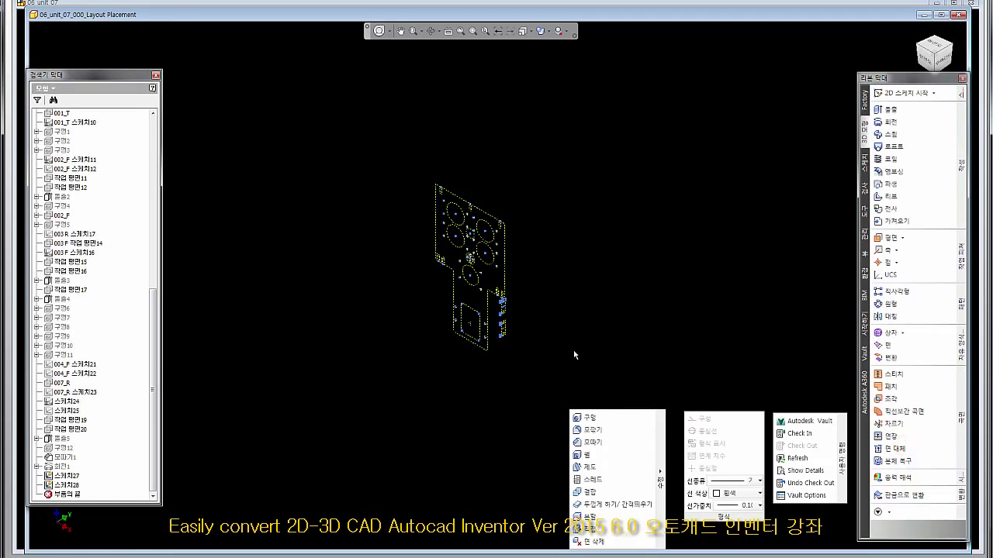
Open the power lock section sketch for editing from the upper bolt head outline in the layout part.
{"action": "left_click_drag", "start_coordinate": [155, 349], "coordinate": [161, 139]}
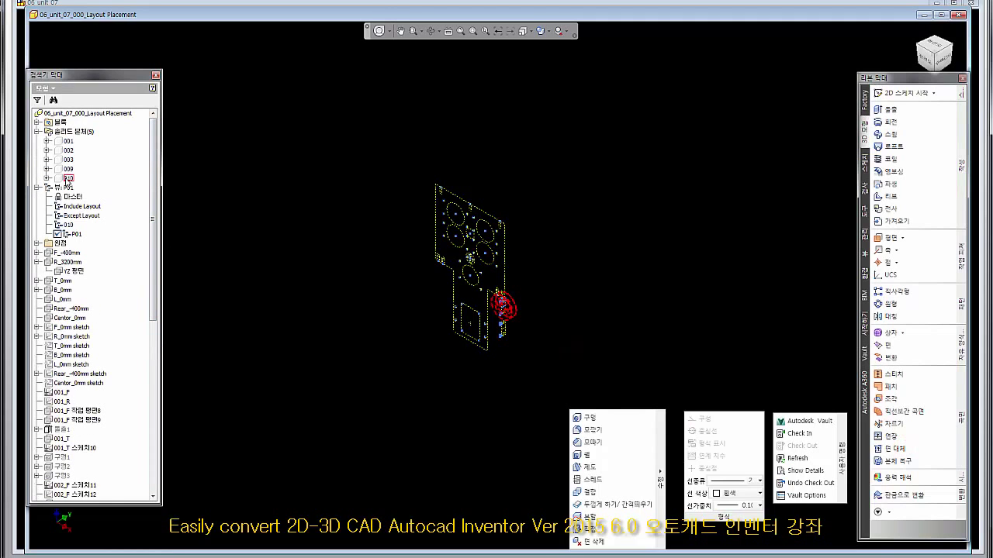
{"action": "scroll", "coordinate": [562, 329], "scroll_direction": "down", "scroll_amount": 10}
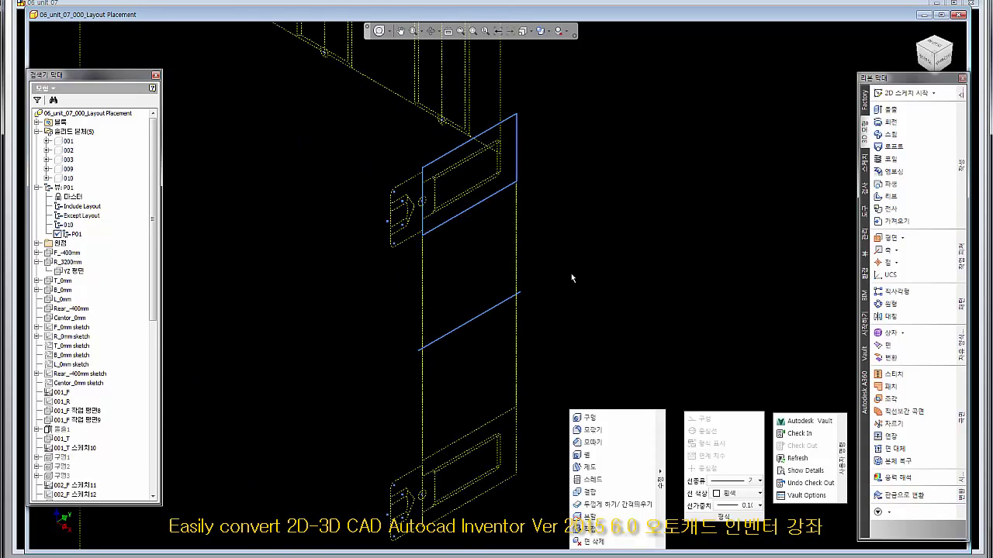
{"action": "scroll", "coordinate": [445, 188], "scroll_direction": "down", "scroll_amount": 3}
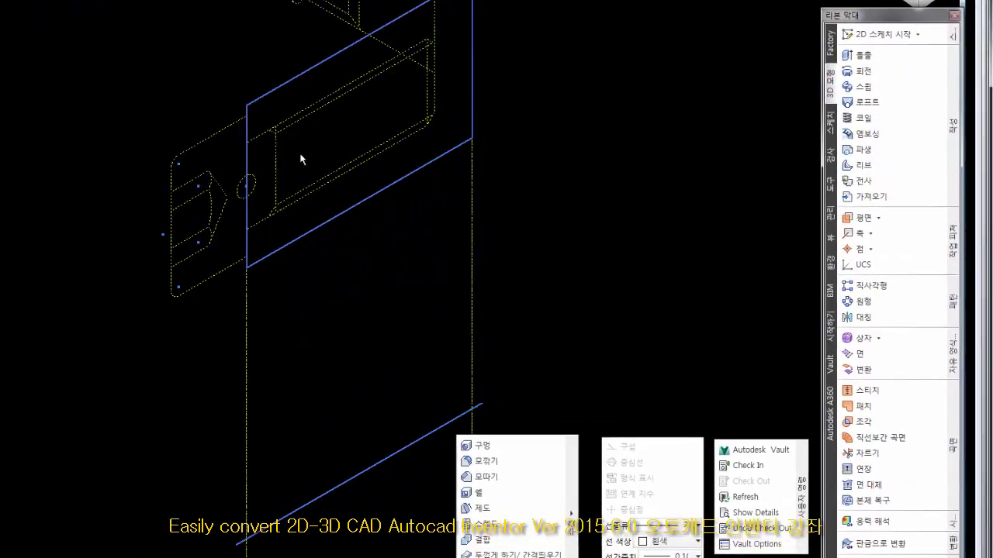
{"action": "scroll", "coordinate": [301, 160], "scroll_direction": "down", "scroll_amount": 3}
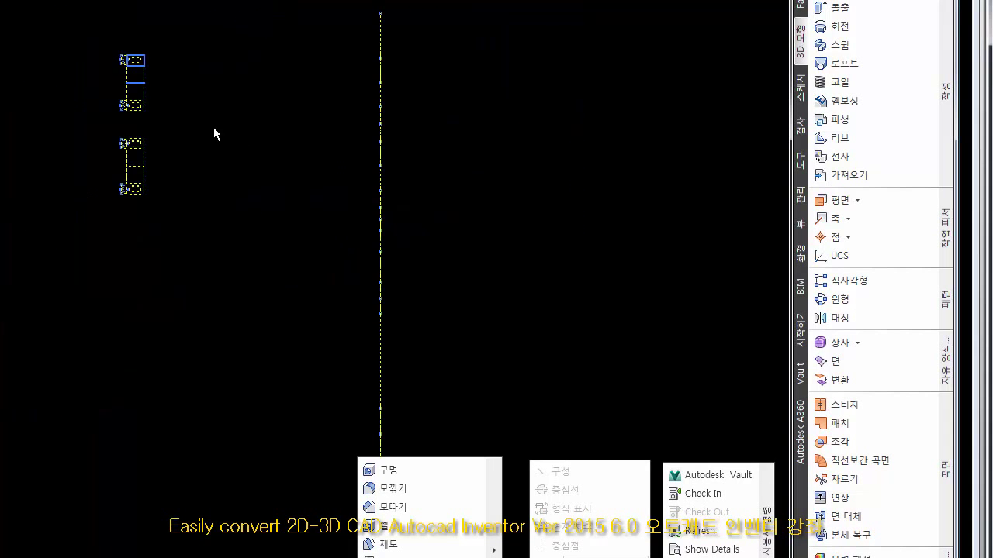
{"action": "scroll", "coordinate": [187, 104], "scroll_direction": "down", "scroll_amount": 5}
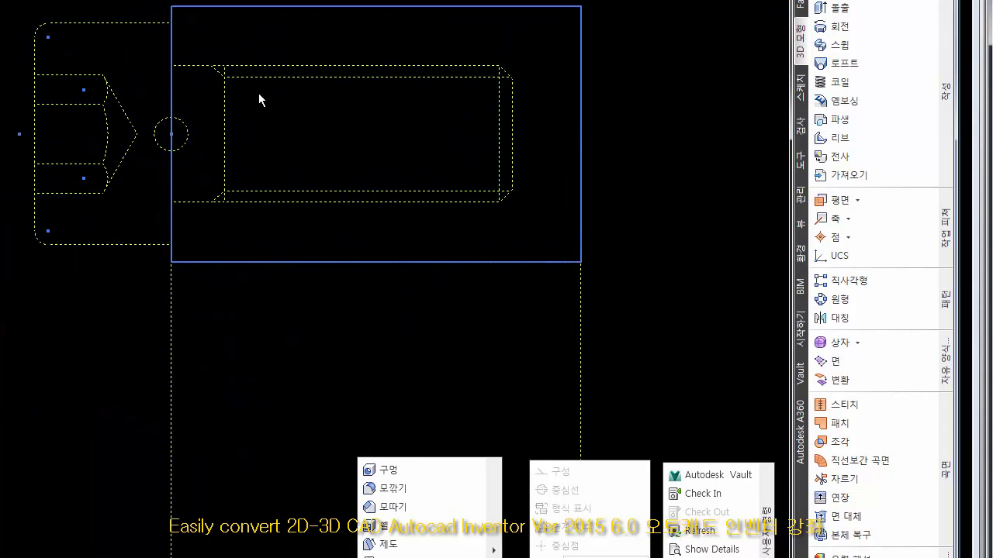
{"action": "left_click", "coordinate": [104, 53]}
{"action": "left_click", "coordinate": [145, 31]}
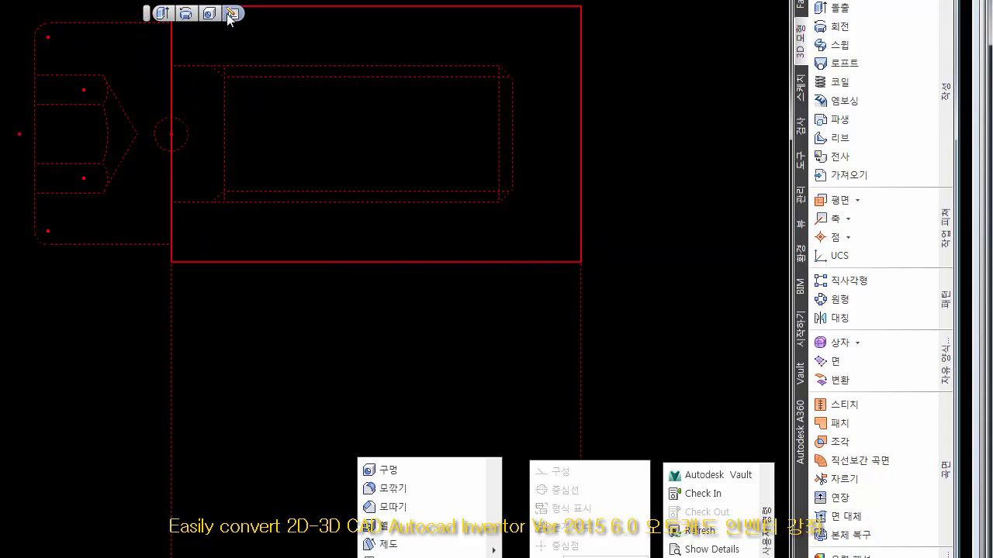
{"action": "left_click", "coordinate": [233, 14]}
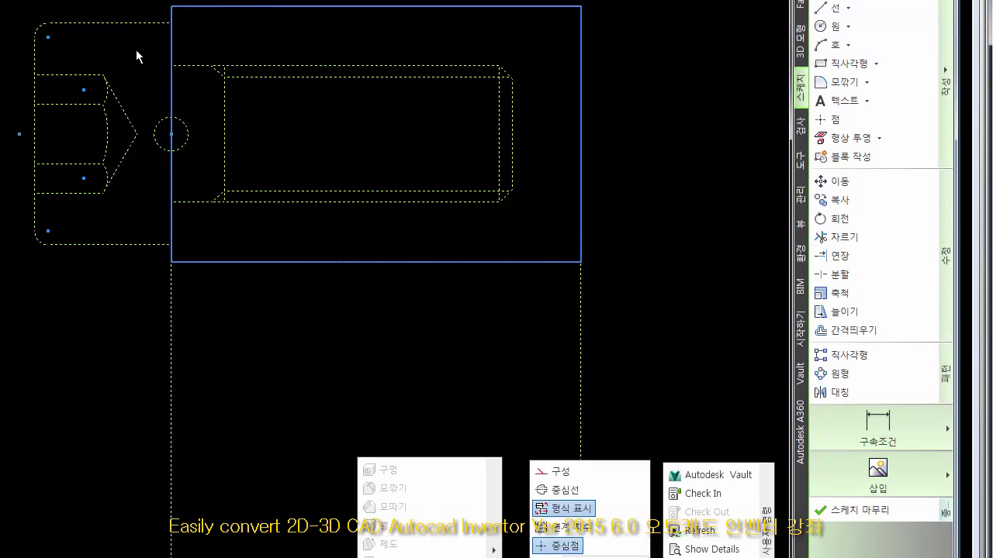
Convert the bolt head's top edge, upper corner arc and outer end edge from construction to normal lines.
{"action": "left_click_drag", "start_coordinate": [268, 166], "coordinate": [68, 71]}
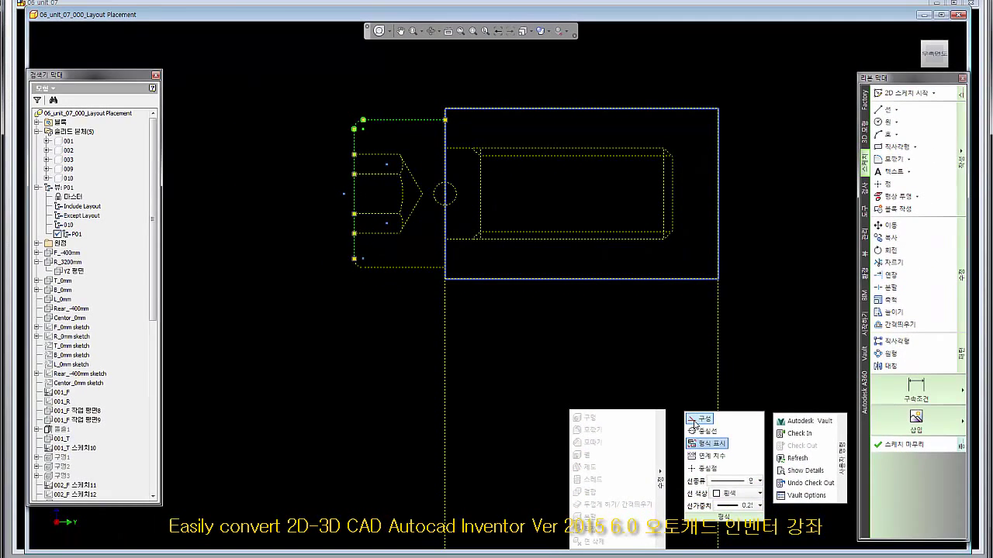
{"action": "left_click", "coordinate": [299, 361]}
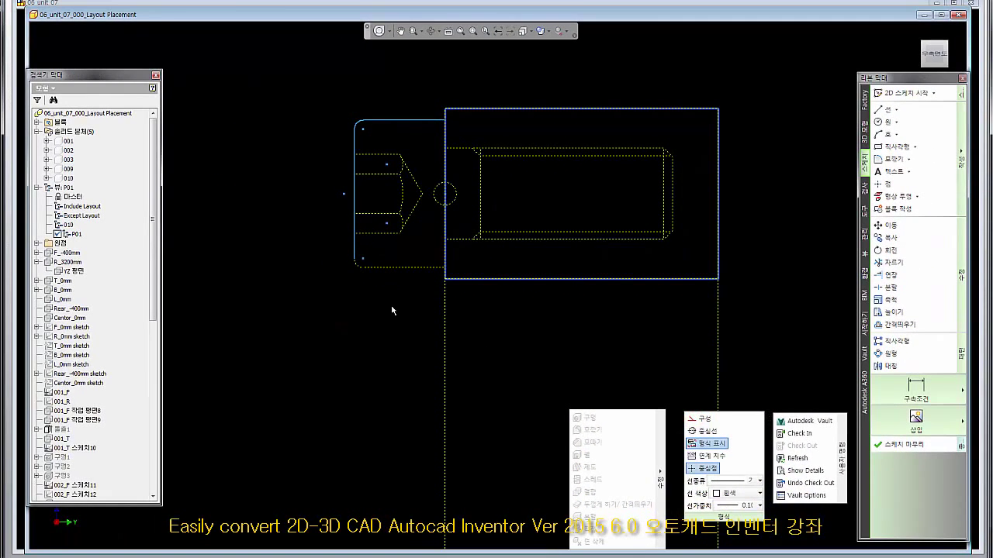
Draw a horizontal axis line from the midpoint of the bolt head's outer end edge to beyond the shank's end.
{"action": "left_click", "coordinate": [880, 111]}
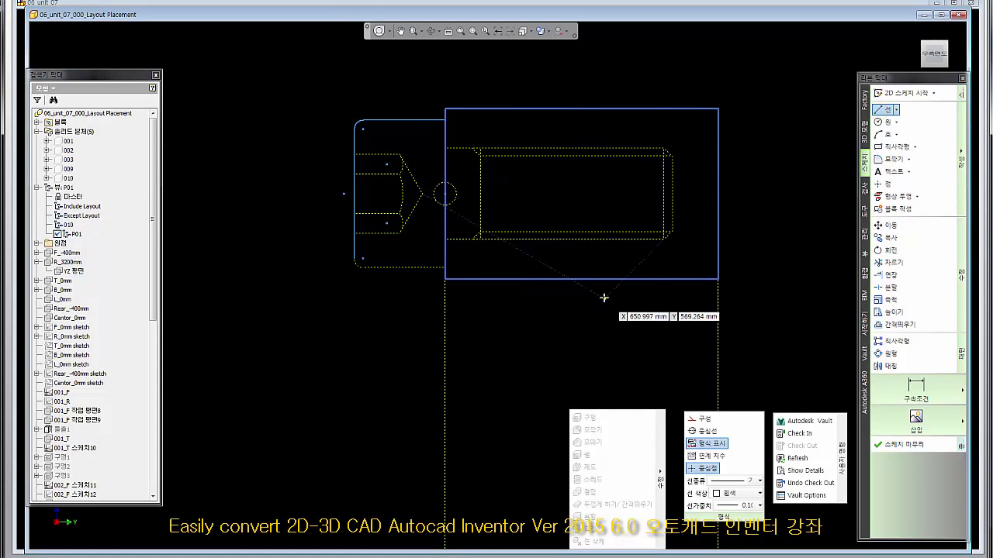
{"action": "left_click", "coordinate": [354, 193]}
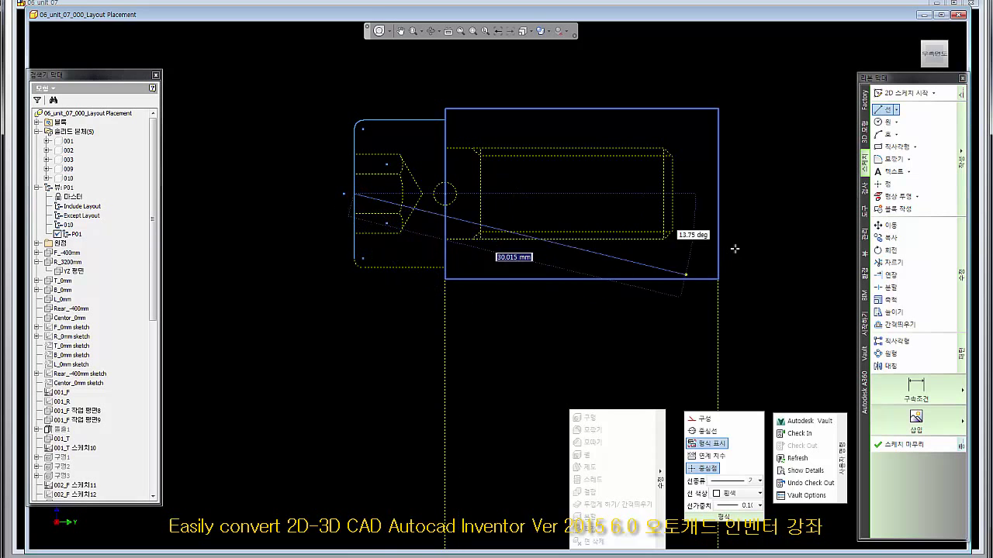
{"action": "left_click", "coordinate": [790, 194]}
{"action": "right_click", "coordinate": [748, 277]}
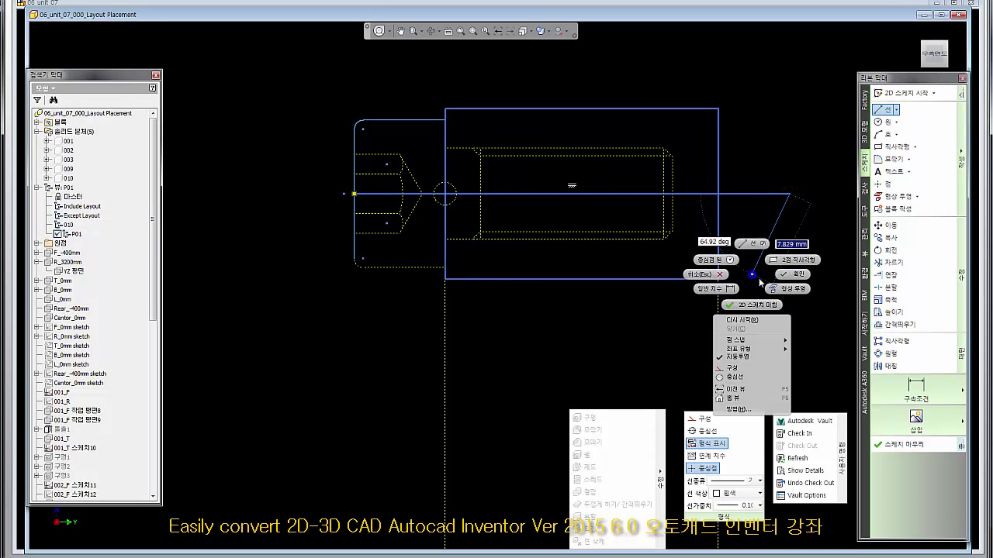
{"action": "left_click", "coordinate": [699, 276]}
{"action": "left_click", "coordinate": [807, 284]}
Convert the shank's upper edge, including the short segment next to the head, its upper chamfer and its end edge from construction to normal lines.
{"action": "scroll", "coordinate": [605, 148], "scroll_direction": "up", "scroll_amount": 3}
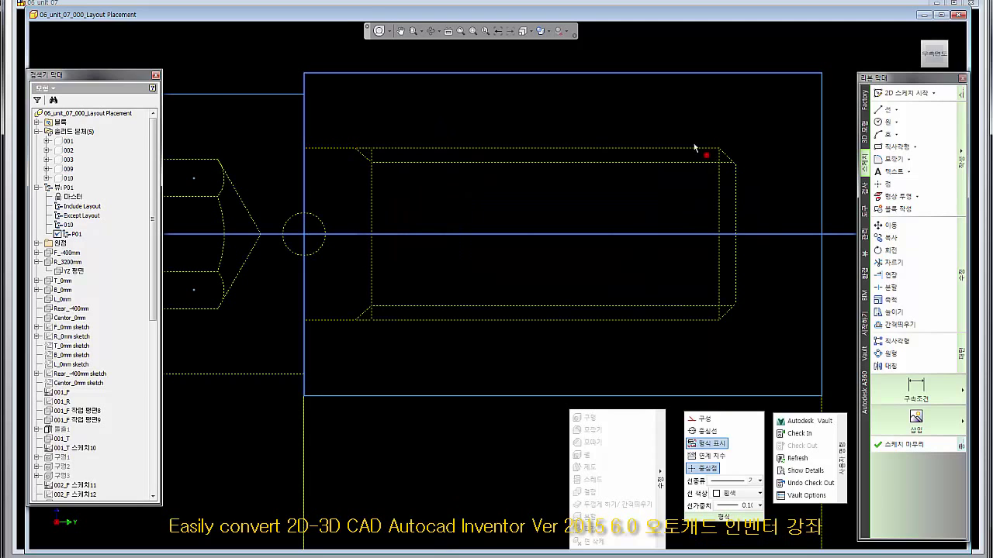
{"action": "left_click_drag", "start_coordinate": [668, 131], "coordinate": [626, 107]}
{"action": "left_click", "coordinate": [727, 156]}
{"action": "left_click", "coordinate": [736, 180]}
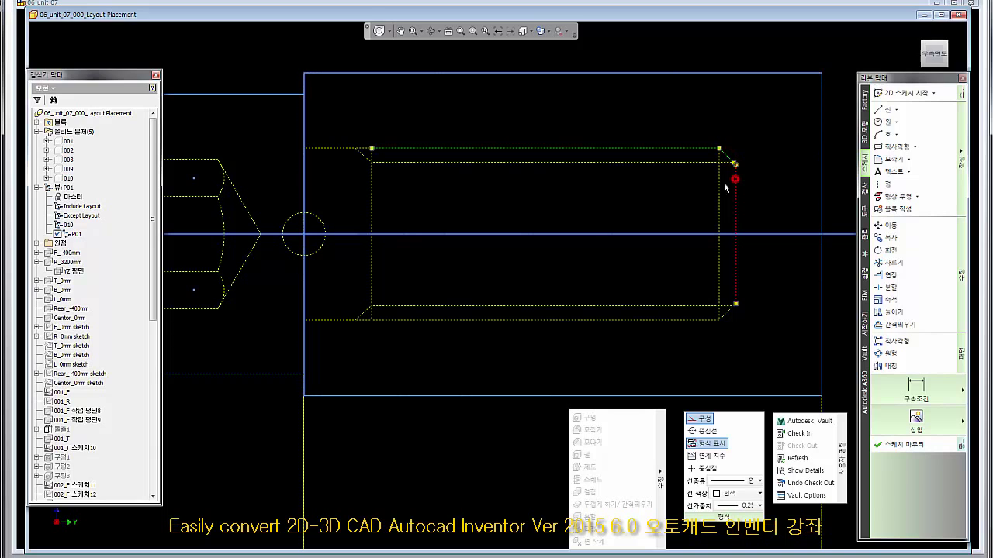
{"action": "left_click", "coordinate": [338, 148]}
{"action": "left_click", "coordinate": [699, 419]}
{"action": "left_click", "coordinate": [778, 335]}
{"action": "scroll", "coordinate": [732, 310], "scroll_direction": "down", "scroll_amount": 2}
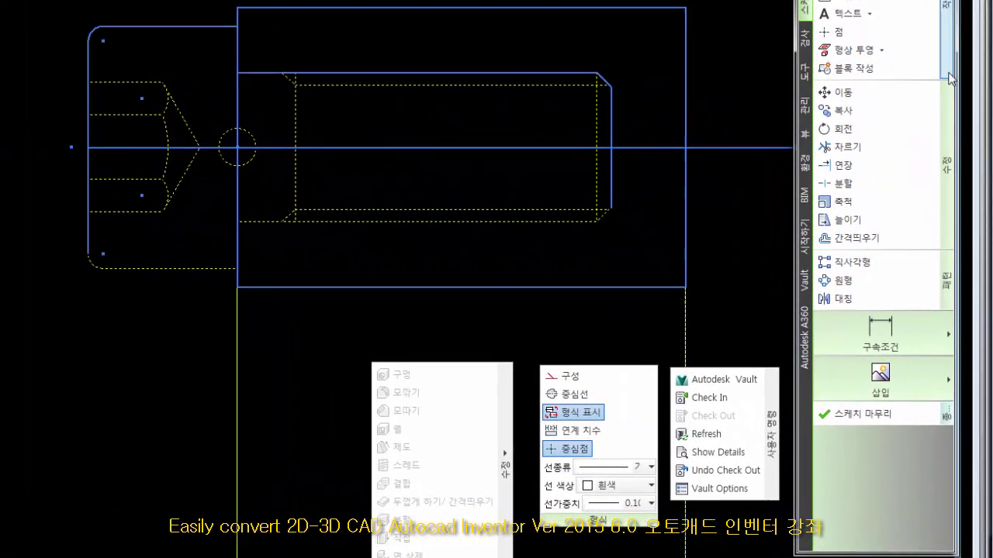
Trim the axis line back to the bolt shank's end edge.
{"action": "left_click", "coordinate": [839, 138]}
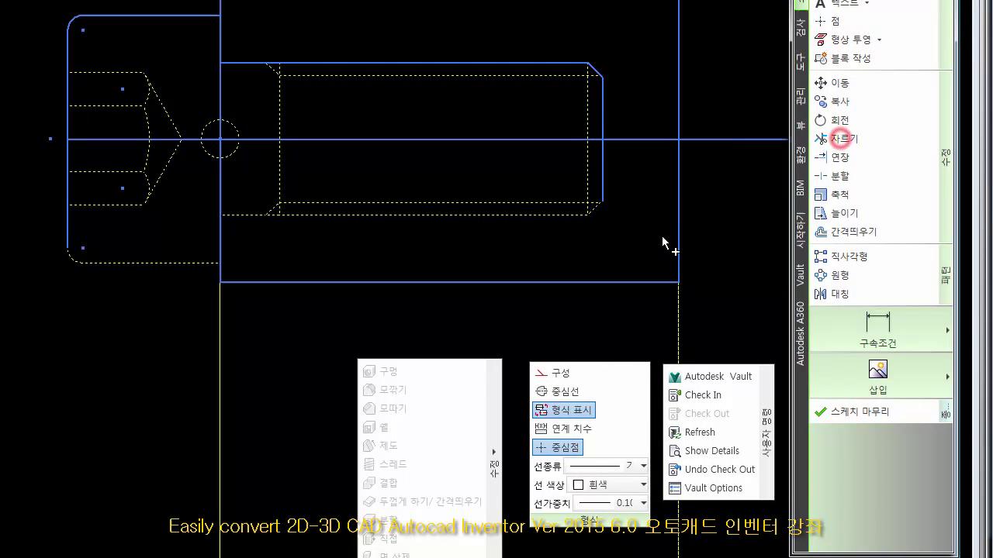
{"action": "left_click", "coordinate": [639, 144]}
{"action": "middle_click_drag", "start_coordinate": [633, 209], "coordinate": [513, 209]}
{"action": "left_click", "coordinate": [578, 144]}
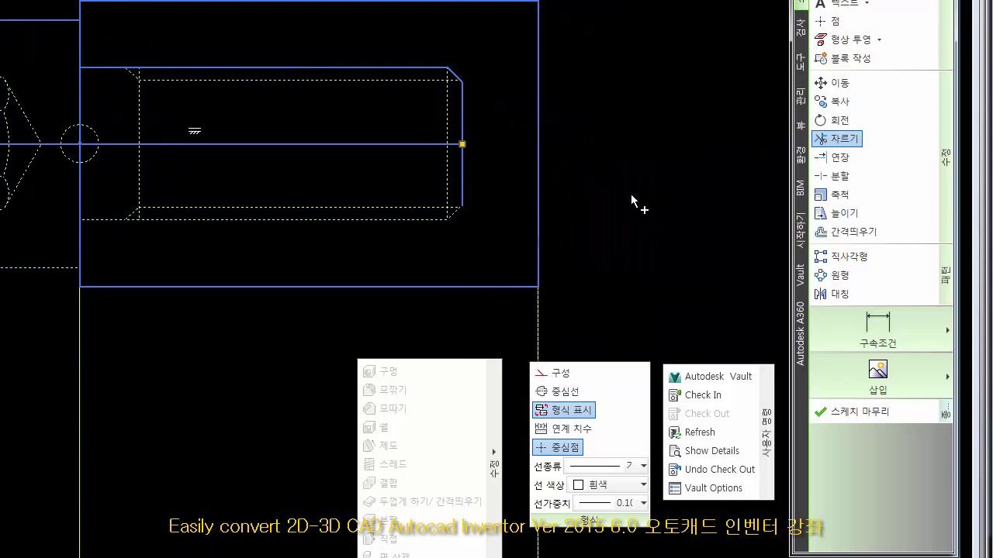
{"action": "right_click", "coordinate": [620, 181]}
{"action": "left_click", "coordinate": [547, 180]}
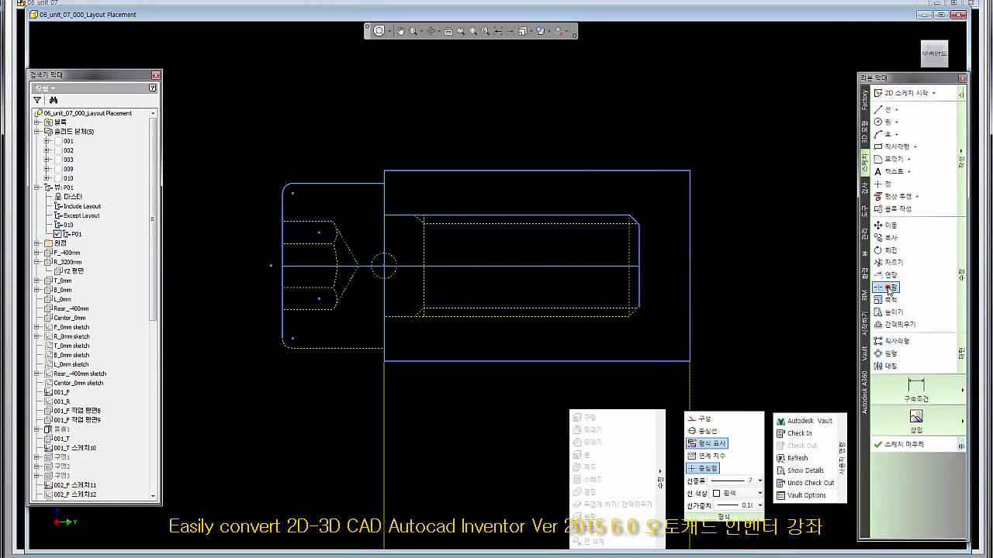
Split the bolt head's outer end edge and the shank's end edge where they meet the axis line.
{"action": "left_click", "coordinate": [888, 287]}
{"action": "left_click", "coordinate": [282, 266]}
{"action": "middle_click_drag", "start_coordinate": [497, 310], "coordinate": [552, 308]}
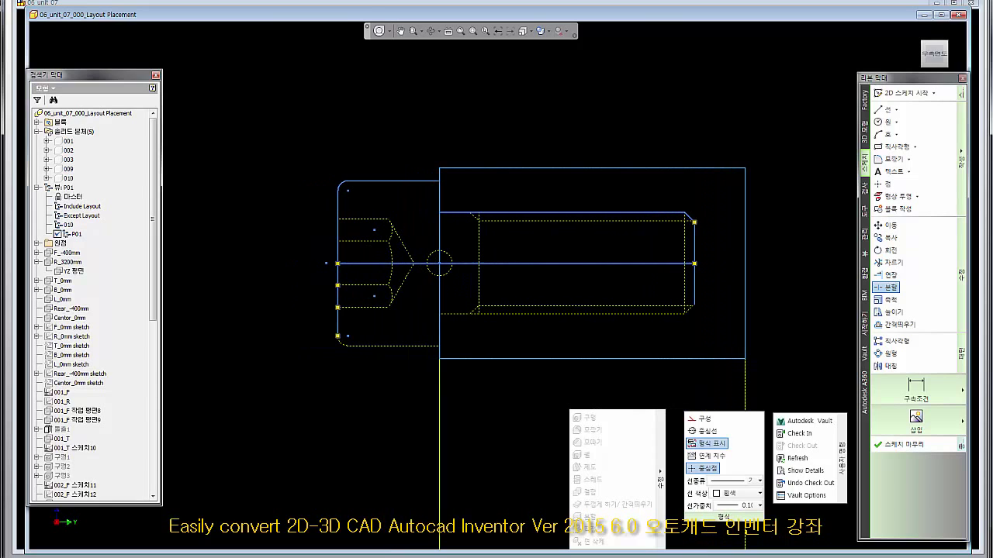
{"action": "right_click", "coordinate": [425, 145]}
{"action": "left_click", "coordinate": [374, 141]}
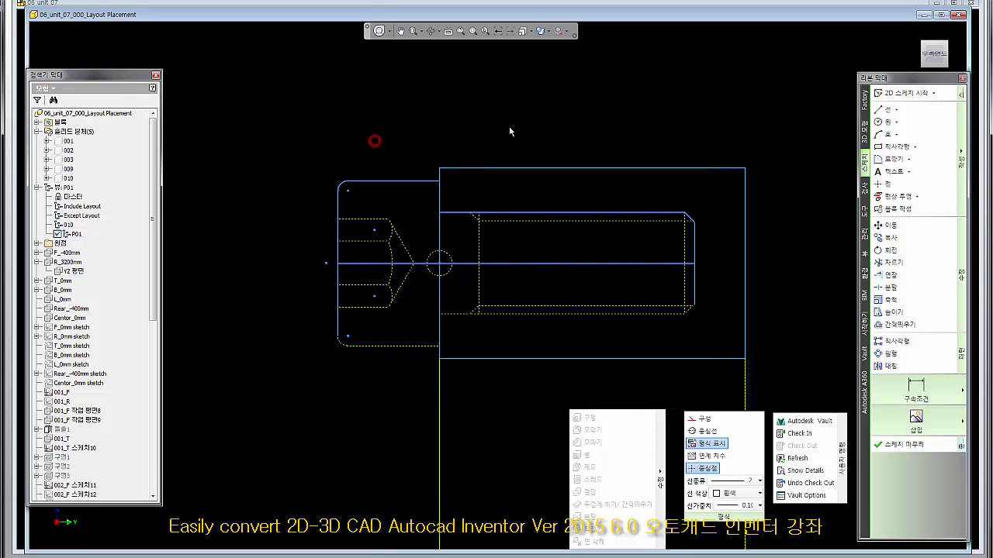
Convert the lower halves of the shank's end edge and the head's outer end edge to construction lines.
{"action": "left_click", "coordinate": [509, 127]}
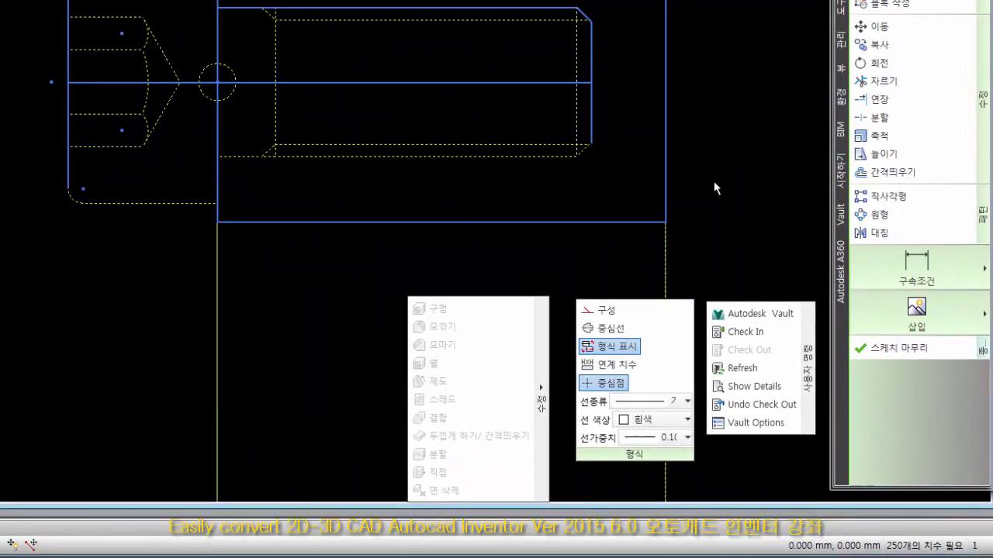
{"action": "left_click", "coordinate": [779, 332]}
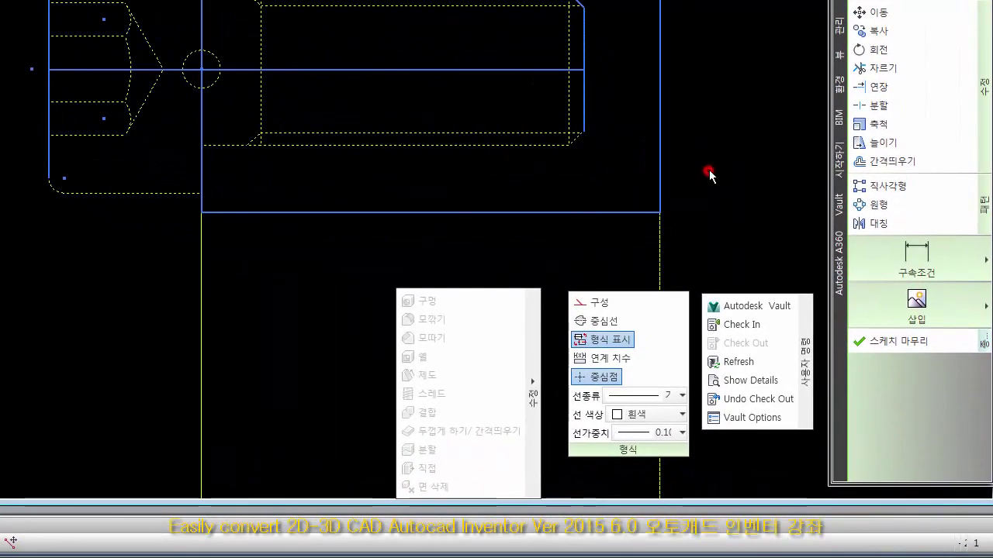
{"action": "left_click", "coordinate": [585, 111]}
{"action": "left_click", "coordinate": [49, 124], "text": "ctrl"}
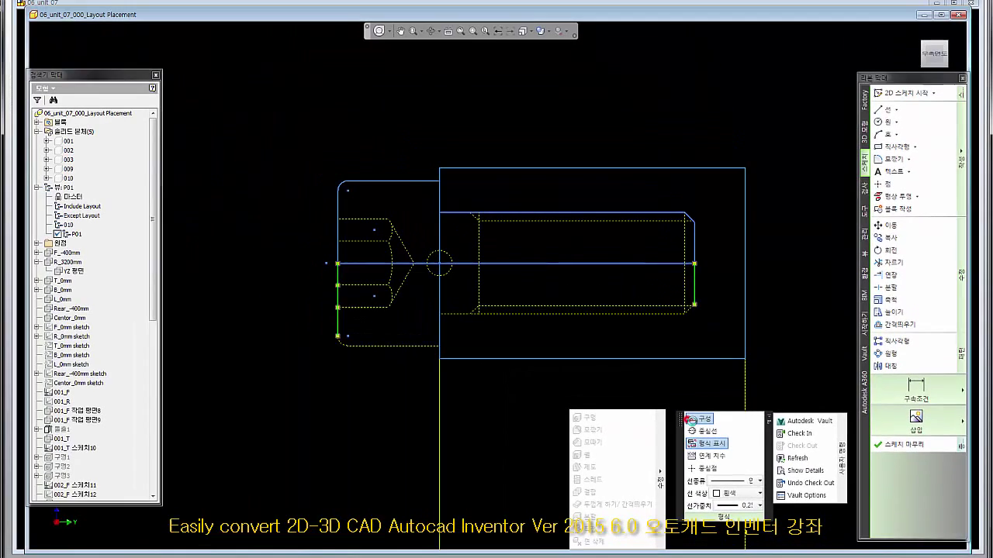
{"action": "left_click", "coordinate": [688, 419]}
{"action": "left_click", "coordinate": [532, 434]}
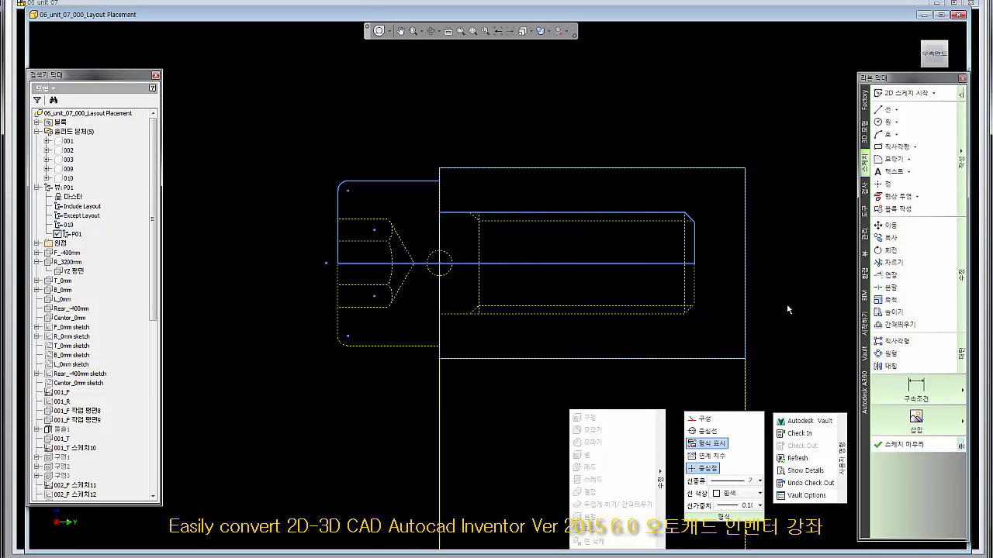
Turn the model to an isometric view and finish the section sketch.
{"action": "left_click", "coordinate": [931, 57]}
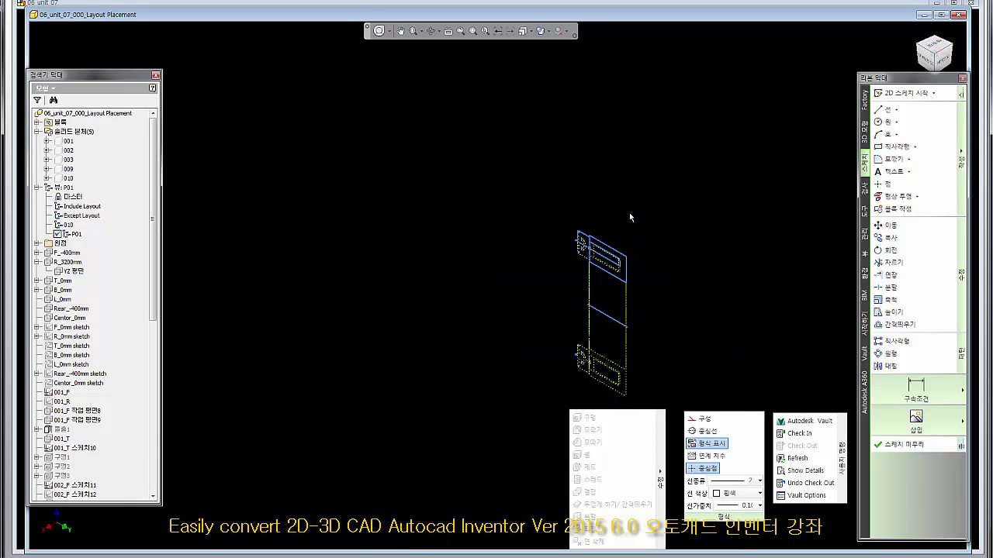
{"action": "scroll", "coordinate": [610, 257], "scroll_direction": "down", "scroll_amount": 3}
{"action": "middle_click_drag", "start_coordinate": [709, 332], "coordinate": [653, 318]}
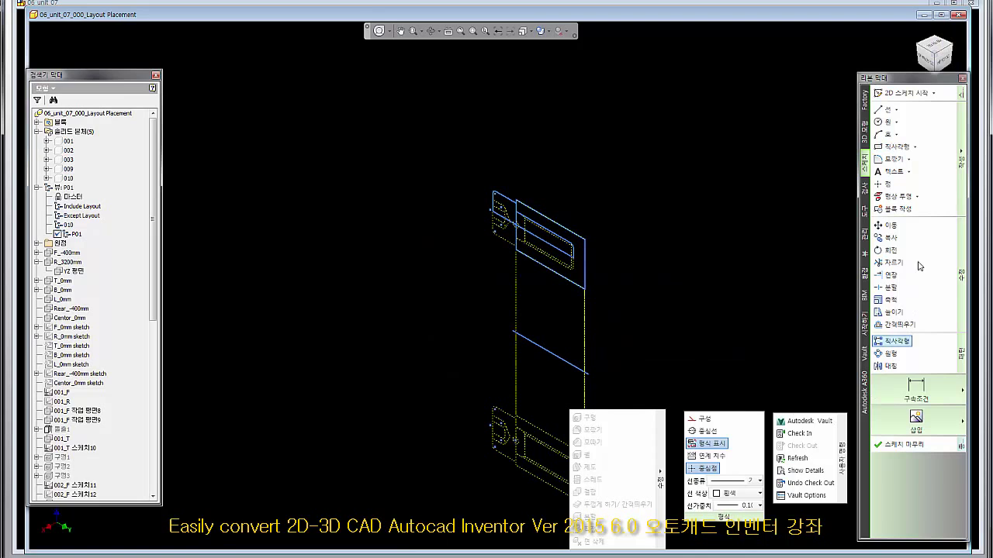
{"action": "left_click", "coordinate": [904, 444]}
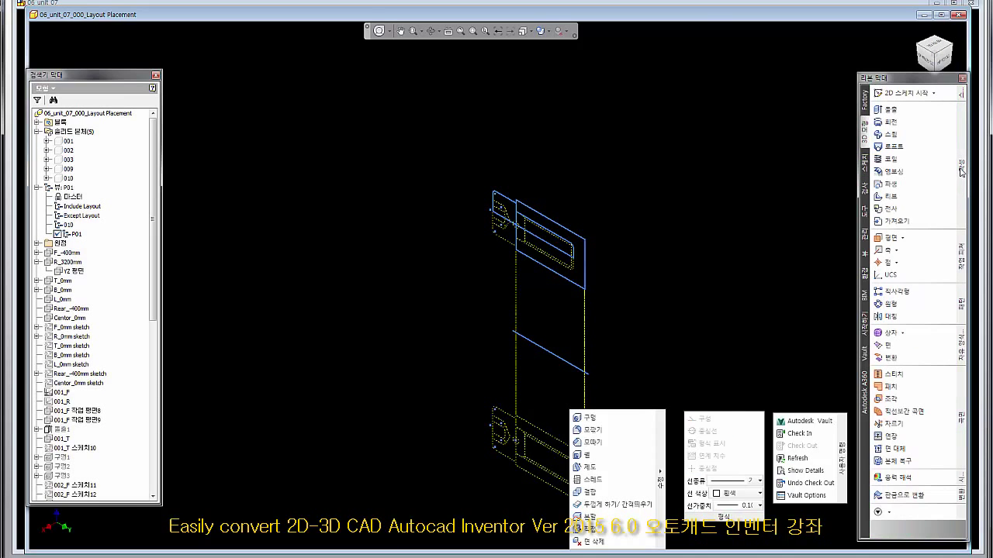
{"action": "left_click", "coordinate": [891, 122]}
{"action": "scroll", "coordinate": [524, 233], "scroll_direction": "up", "scroll_amount": 6}
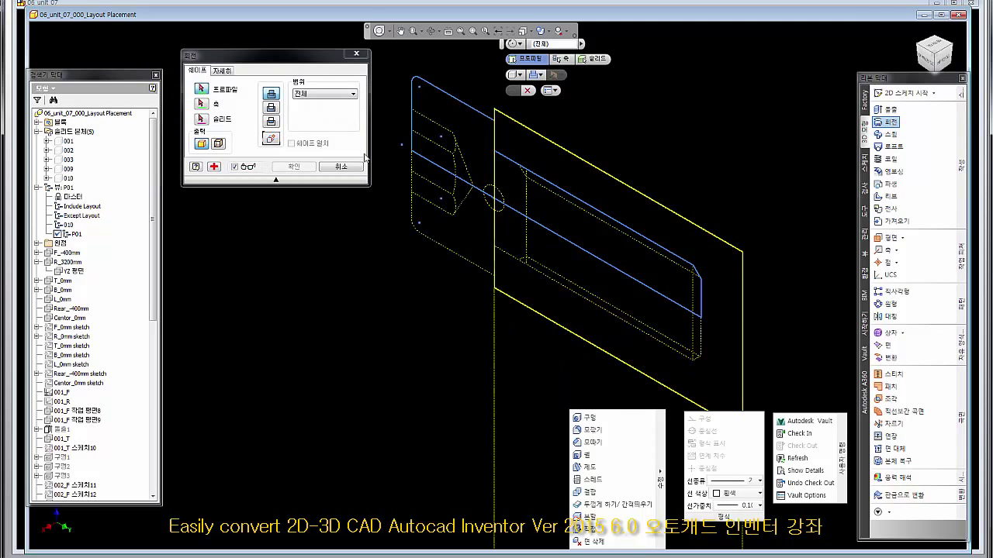
{"action": "left_click", "coordinate": [349, 166]}
{"action": "left_click", "coordinate": [333, 313]}
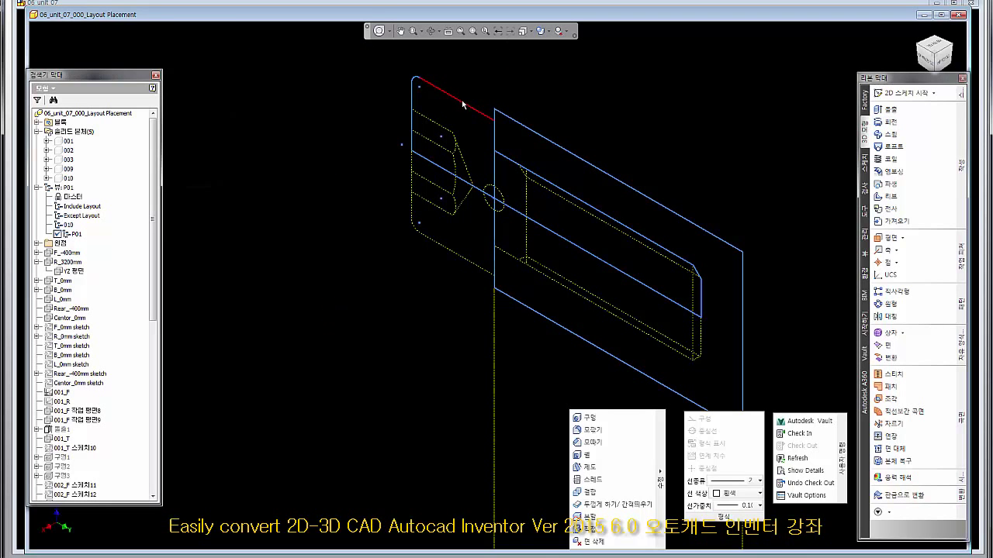
Reopen the section sketch and draw a 6.5 mm line from the inner end of the head's top edge down to the axis line.
{"action": "left_click", "coordinate": [521, 91]}
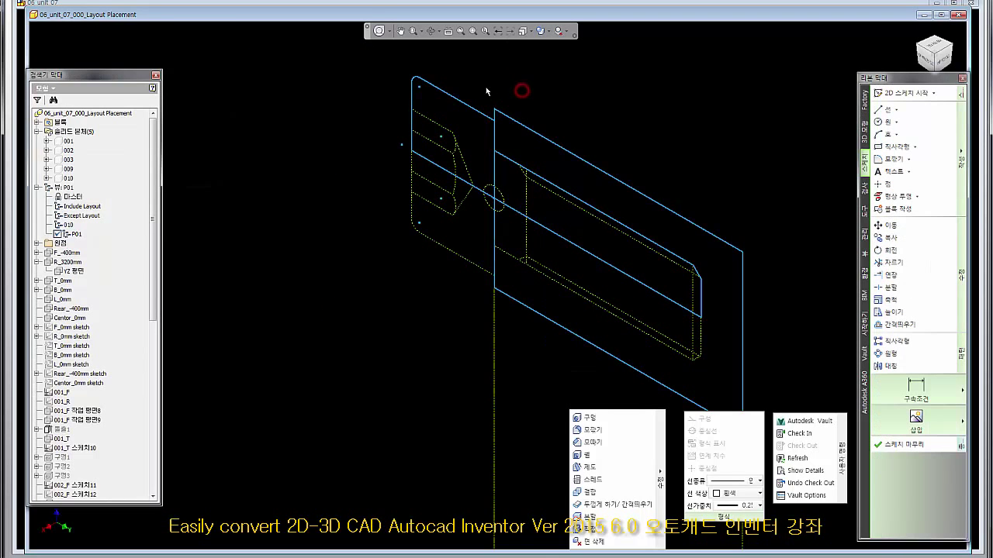
{"action": "mouse_move", "coordinate": [455, 94]}
{"action": "left_mouse_down"}
{"action": "mouse_move", "coordinate": [537, 383]}
{"action": "mouse_move", "coordinate": [494, 126]}
{"action": "mouse_move", "coordinate": [559, 377]}
{"action": "left_mouse_up"}
{"action": "left_click", "coordinate": [682, 165]}
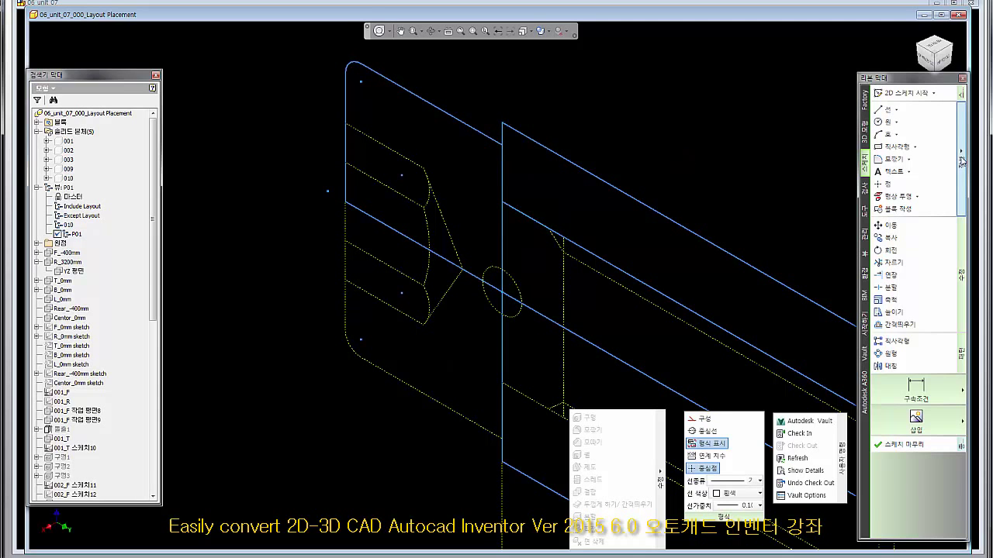
{"action": "left_click", "coordinate": [880, 109]}
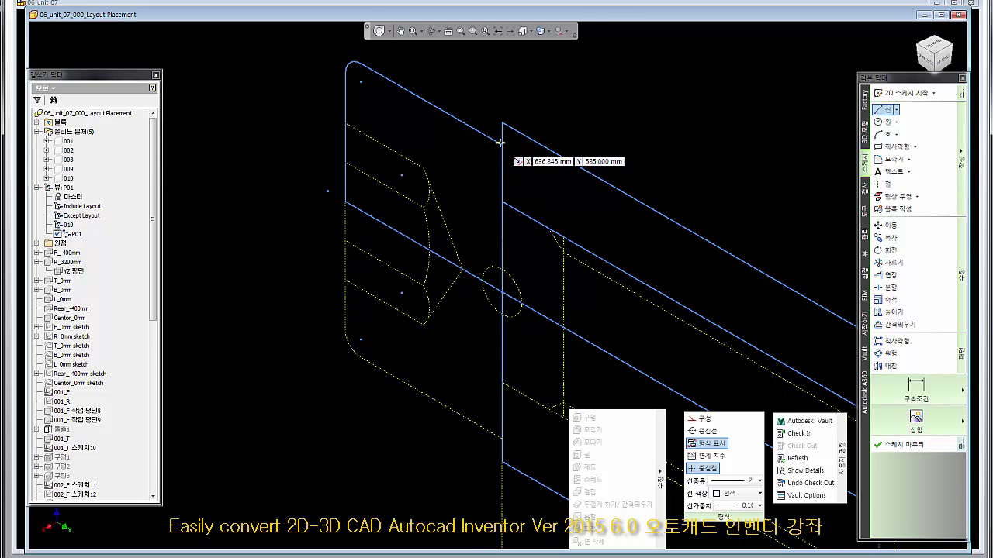
{"action": "left_click", "coordinate": [503, 146]}
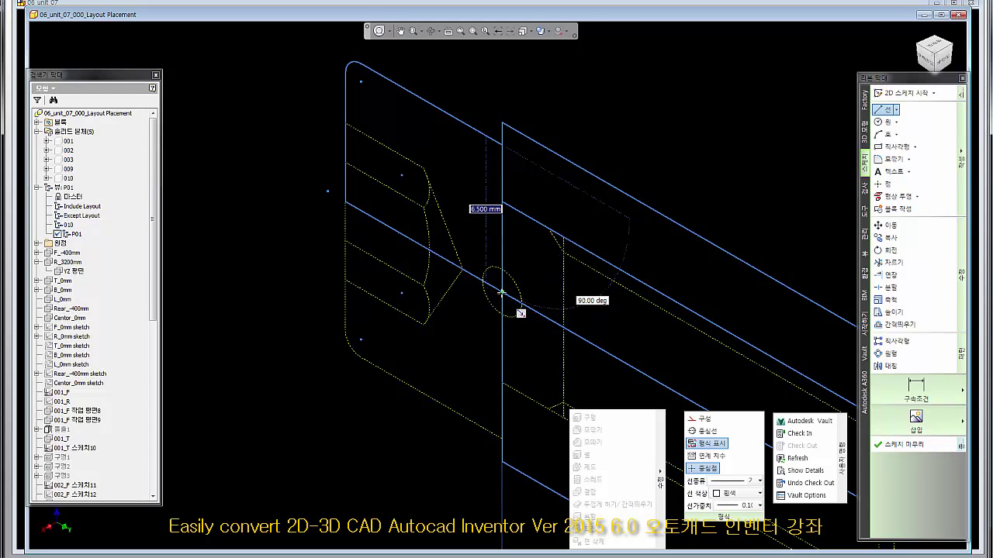
{"action": "left_click", "coordinate": [502, 293]}
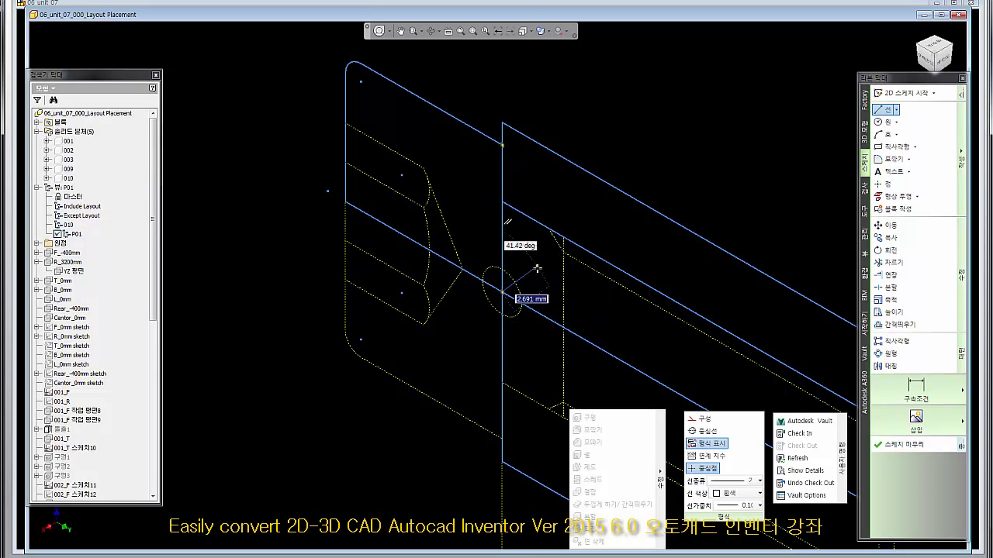
{"action": "right_click", "coordinate": [537, 269]}
{"action": "left_click", "coordinate": [494, 272]}
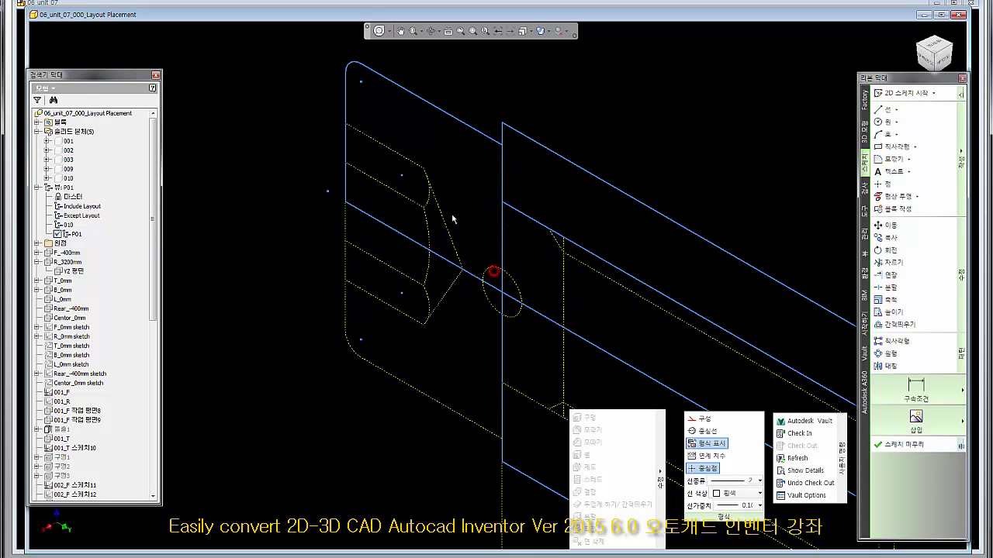
Start closing the bolt profile loop along the shank's upper edge and end edge, closing the endpoint gap at the chamfer.
{"action": "scroll", "coordinate": [435, 205], "scroll_direction": "down", "scroll_amount": 2}
{"action": "middle_click_drag", "start_coordinate": [820, 316], "coordinate": [786, 290]}
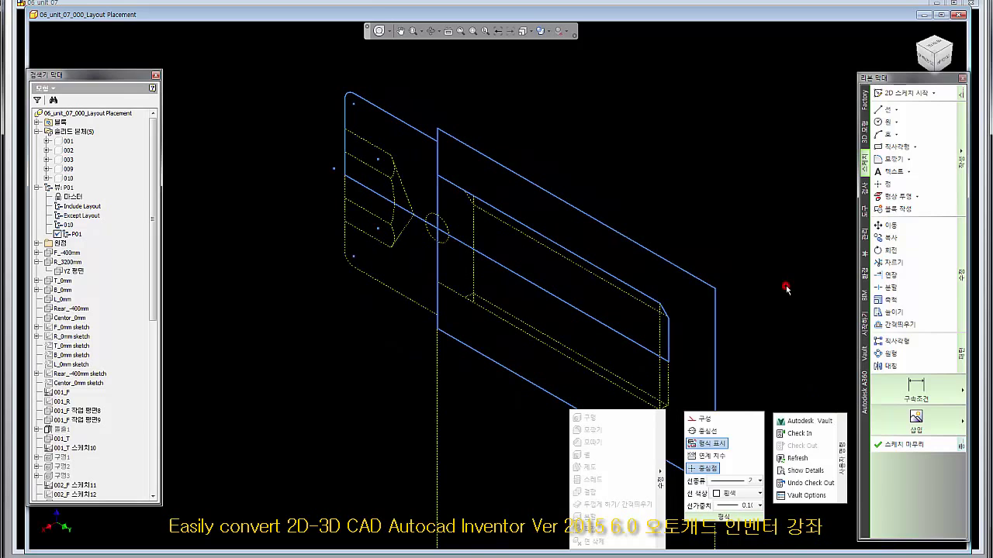
{"action": "right_click", "coordinate": [457, 189]}
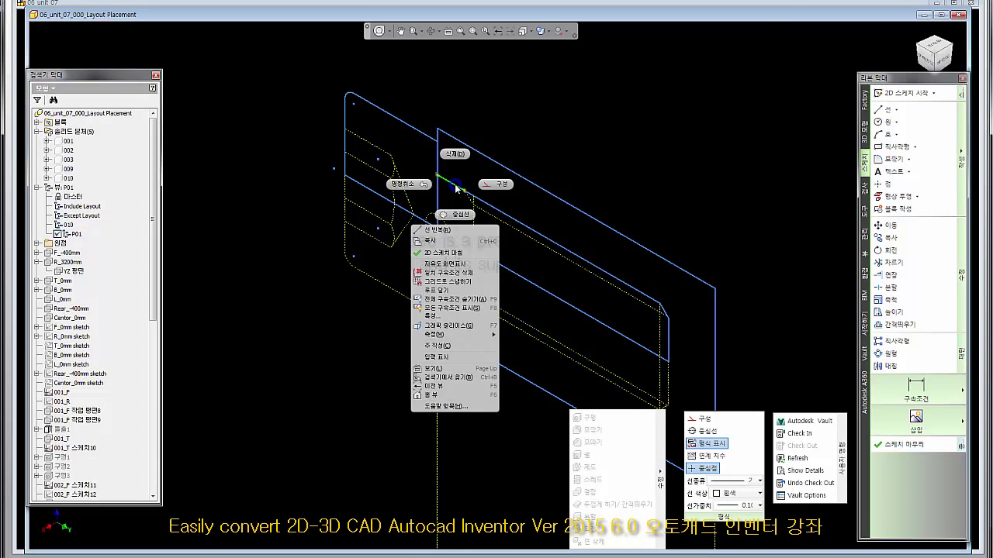
{"action": "left_click", "coordinate": [438, 290]}
{"action": "left_click", "coordinate": [428, 303]}
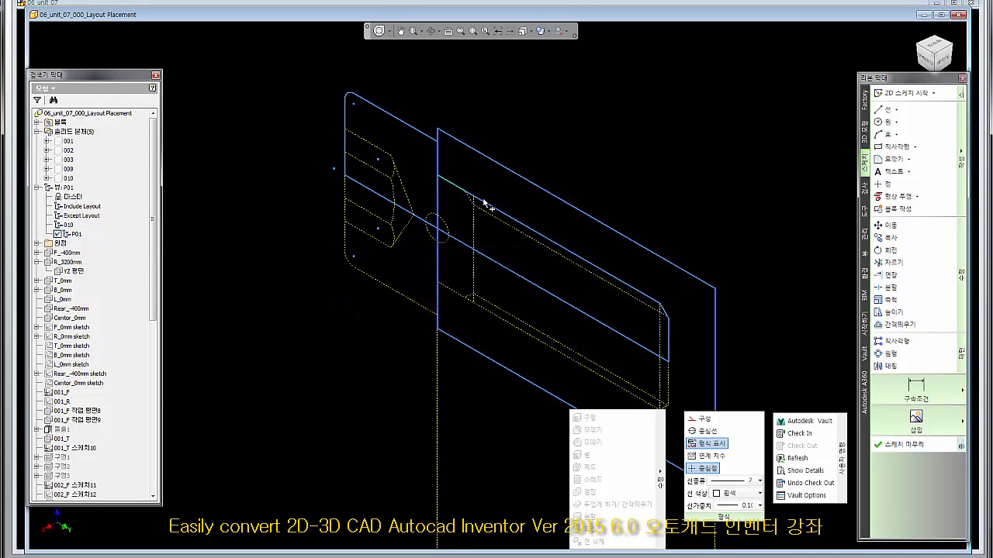
{"action": "left_click", "coordinate": [497, 208]}
{"action": "left_click", "coordinate": [669, 334]}
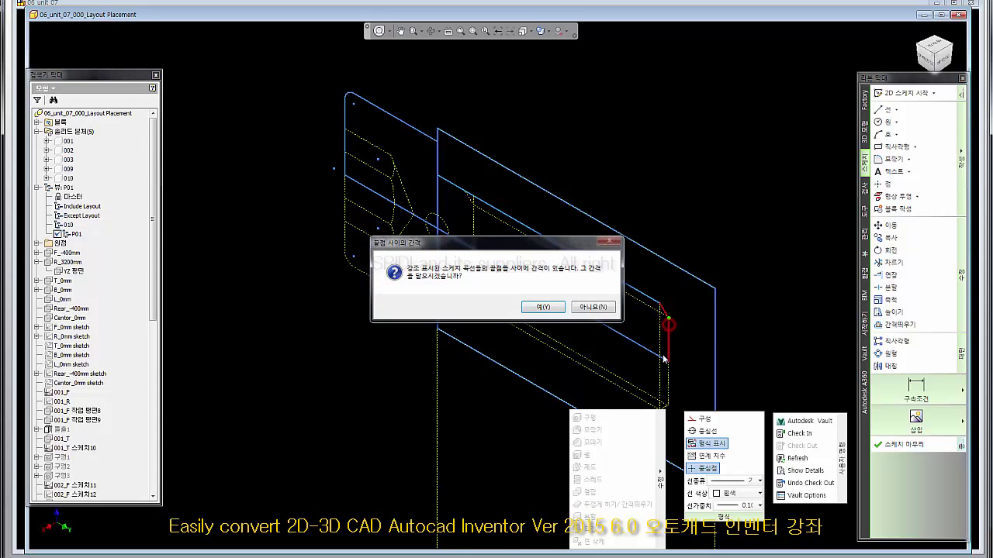
{"action": "left_click", "coordinate": [559, 308]}
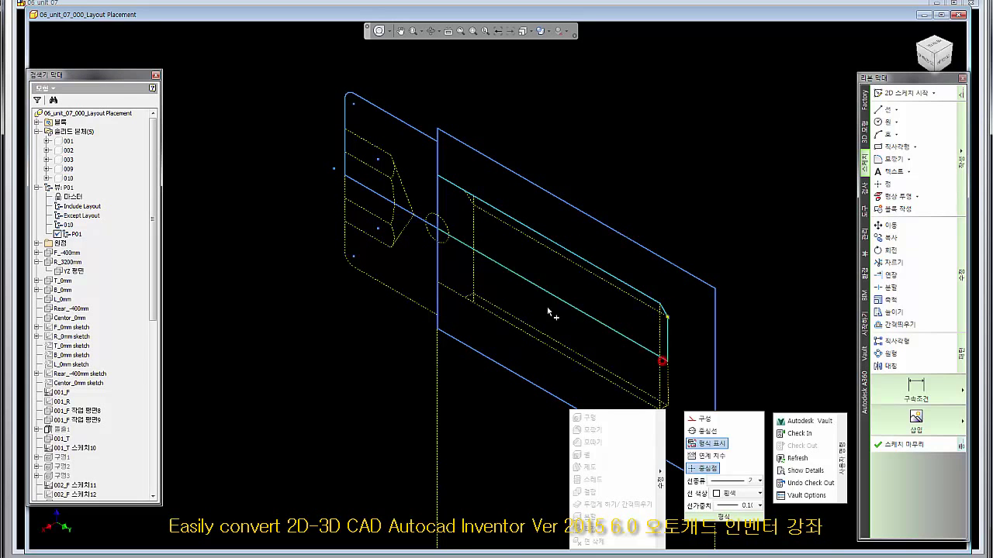
Finish closing the bolt profile loop along the axis line, the head's outer edges and the shoulder line, adding coincident constraints at the gaps.
{"action": "left_click", "coordinate": [427, 223]}
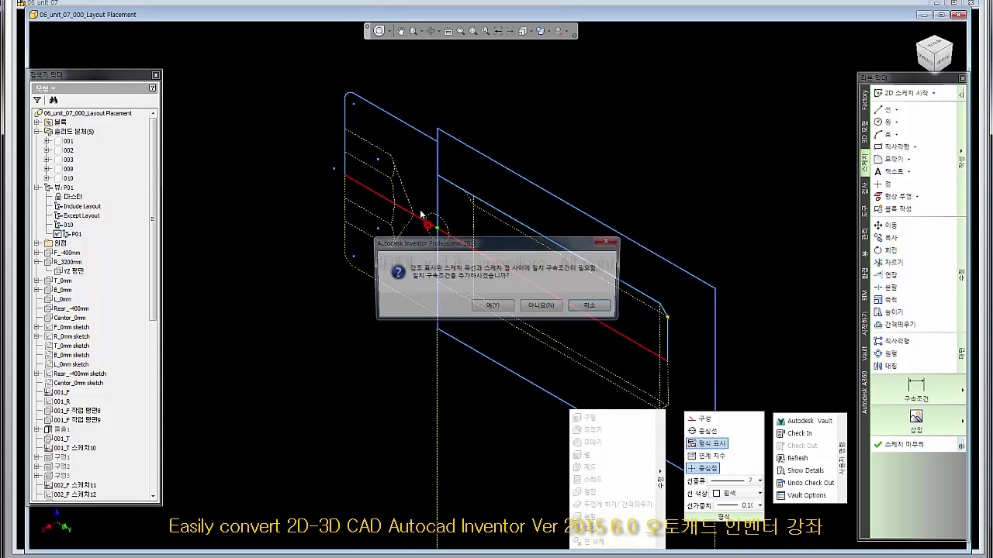
{"action": "left_click", "coordinate": [481, 305]}
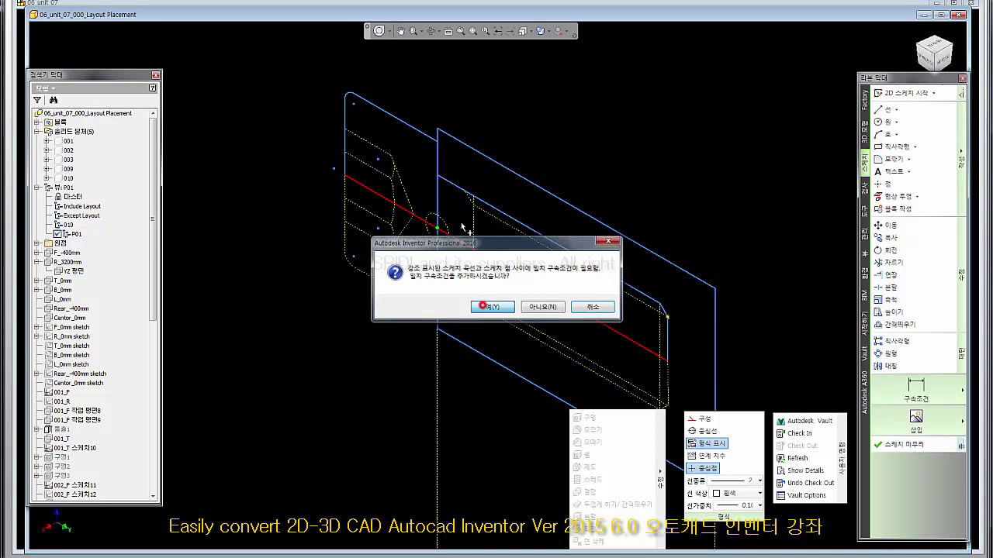
{"action": "scroll", "coordinate": [349, 186], "scroll_direction": "down", "scroll_amount": 3}
{"action": "left_click", "coordinate": [347, 165]}
{"action": "left_click", "coordinate": [488, 308]}
{"action": "left_click", "coordinate": [337, 145]}
{"action": "scroll", "coordinate": [372, 128], "scroll_direction": "up", "scroll_amount": 3}
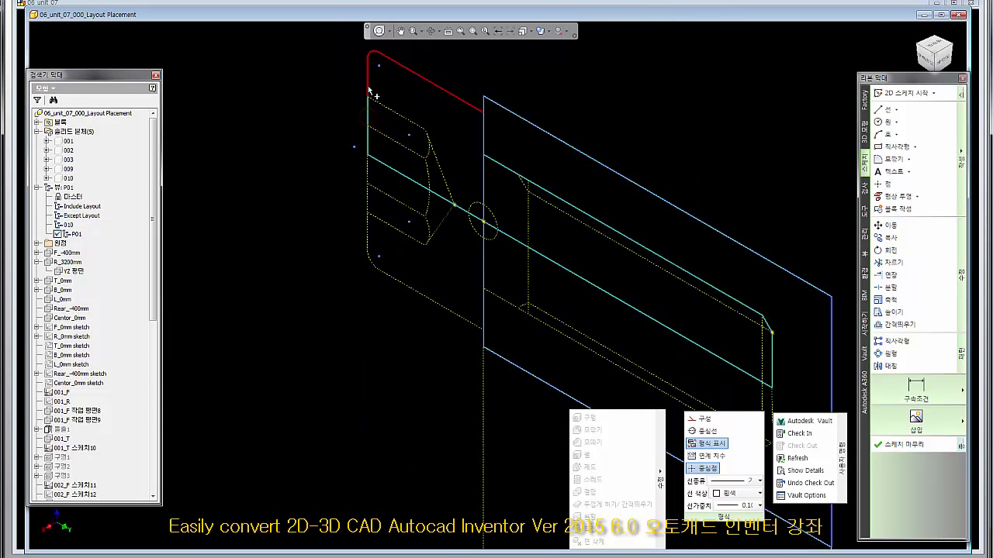
{"action": "left_click", "coordinate": [368, 87]}
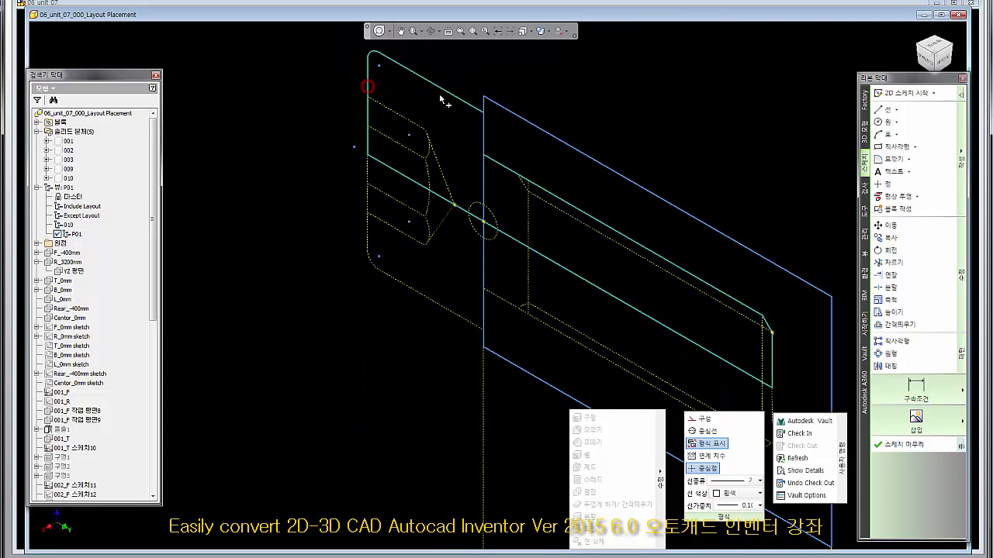
{"action": "left_click", "coordinate": [482, 124]}
{"action": "left_click", "coordinate": [492, 307]}
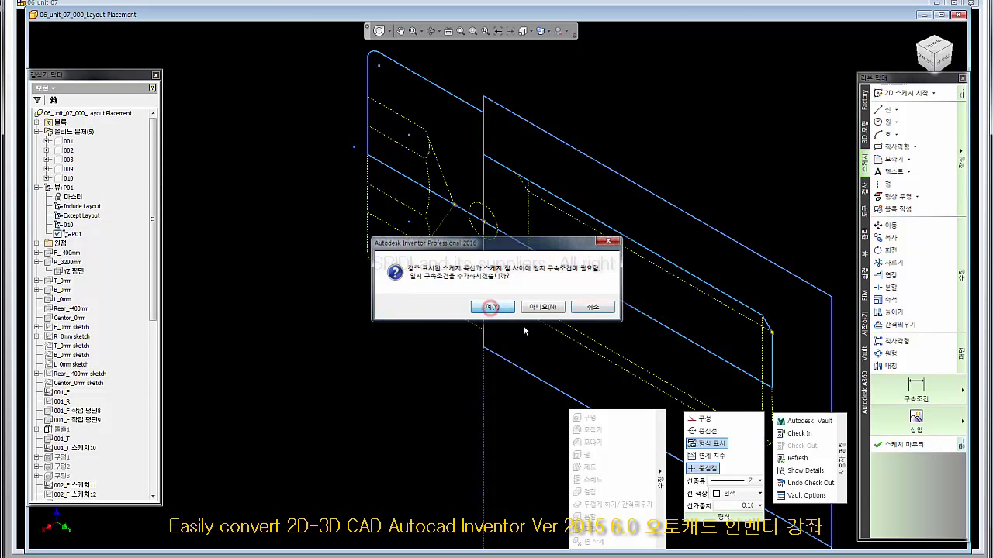
{"action": "left_click", "coordinate": [269, 65]}
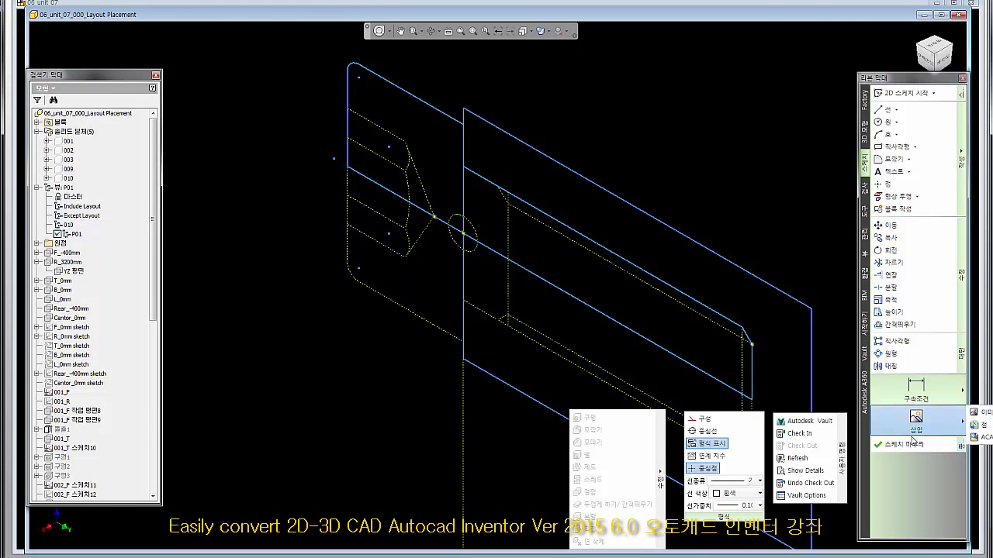
{"action": "left_click", "coordinate": [892, 444]}
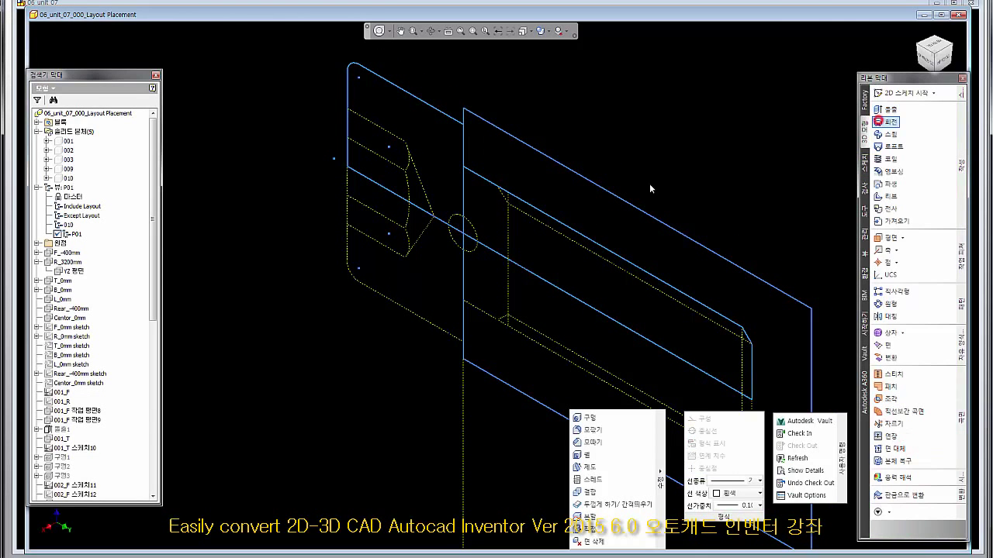
{"action": "left_click", "coordinate": [884, 122]}
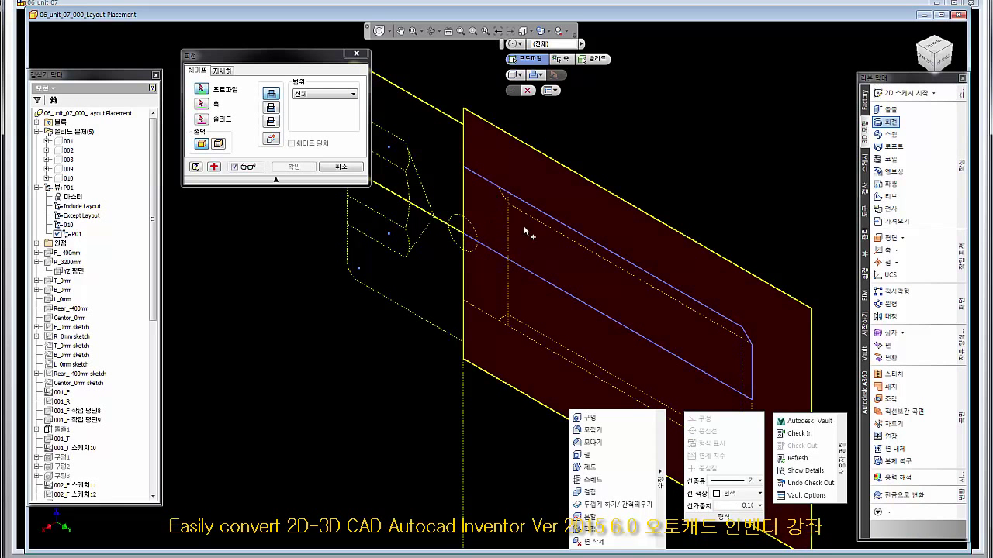
{"action": "key", "text": "Escape"}
Split the vertical shoulder line where it meets the shank's upper edge, and finish the sketch.
{"action": "middle_click_drag", "start_coordinate": [745, 188], "coordinate": [705, 182]}
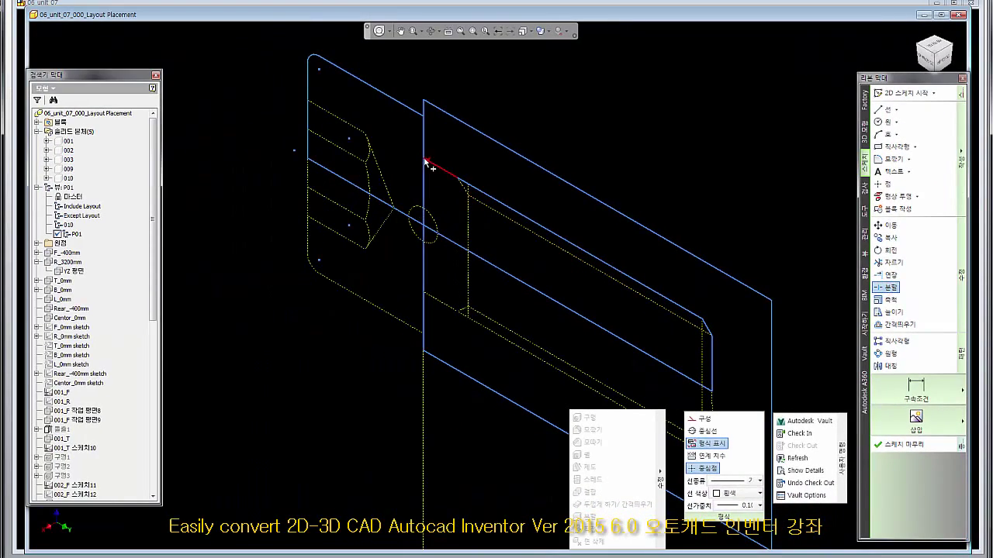
{"action": "left_click", "coordinate": [423, 160]}
{"action": "right_click", "coordinate": [435, 211]}
{"action": "left_click", "coordinate": [402, 204]}
{"action": "left_click", "coordinate": [904, 445]}
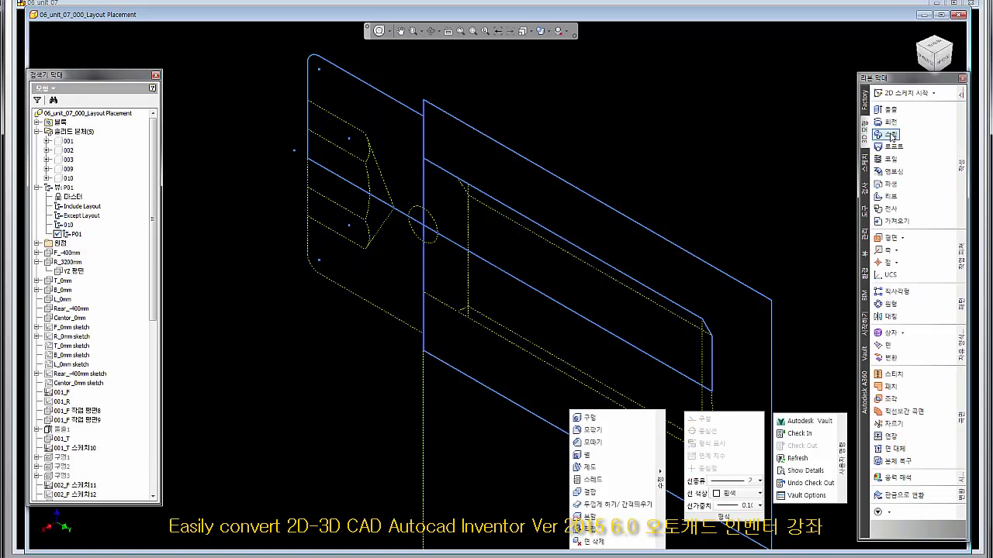
{"action": "left_click", "coordinate": [888, 122]}
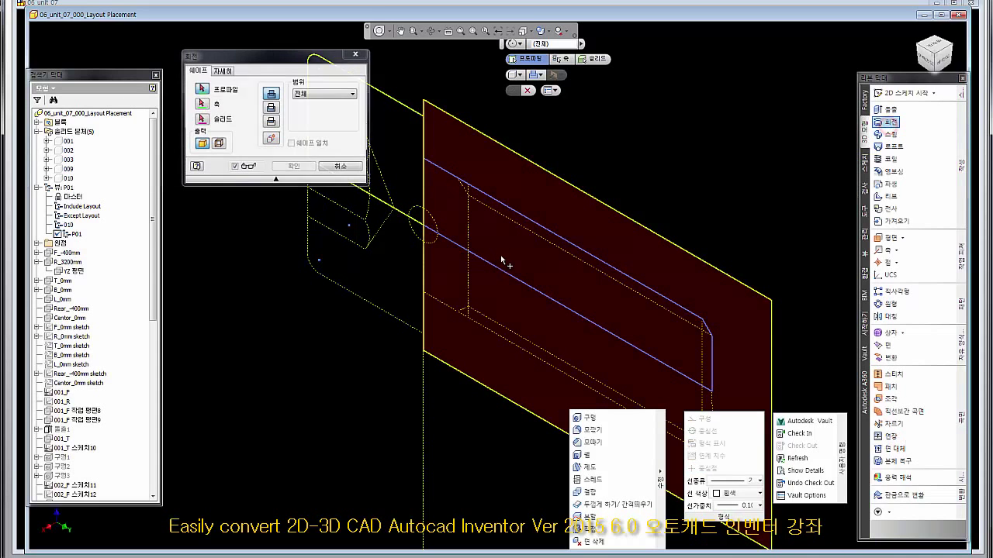
{"action": "right_click", "coordinate": [444, 184]}
{"action": "left_click", "coordinate": [433, 177]}
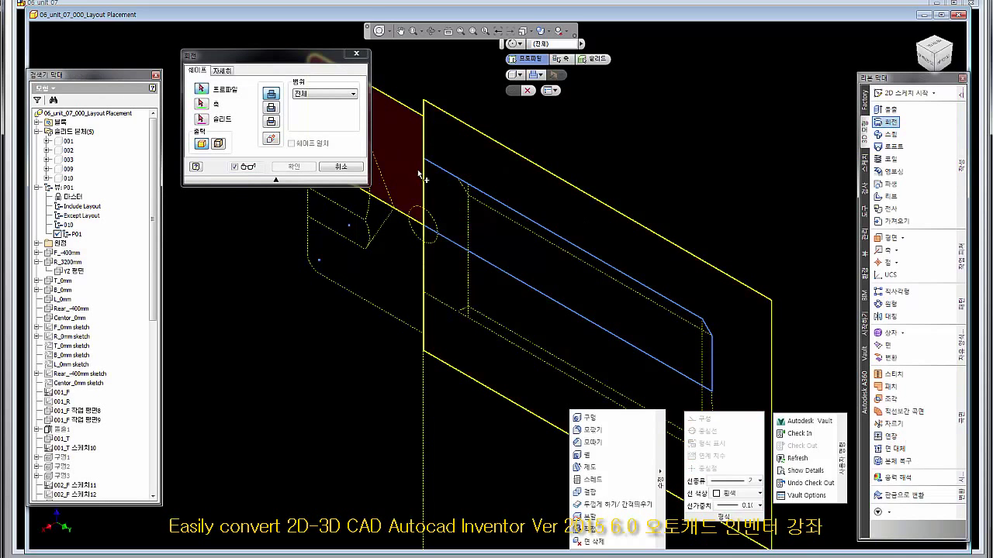
{"action": "scroll", "coordinate": [569, 238], "scroll_direction": "down", "scroll_amount": 3}
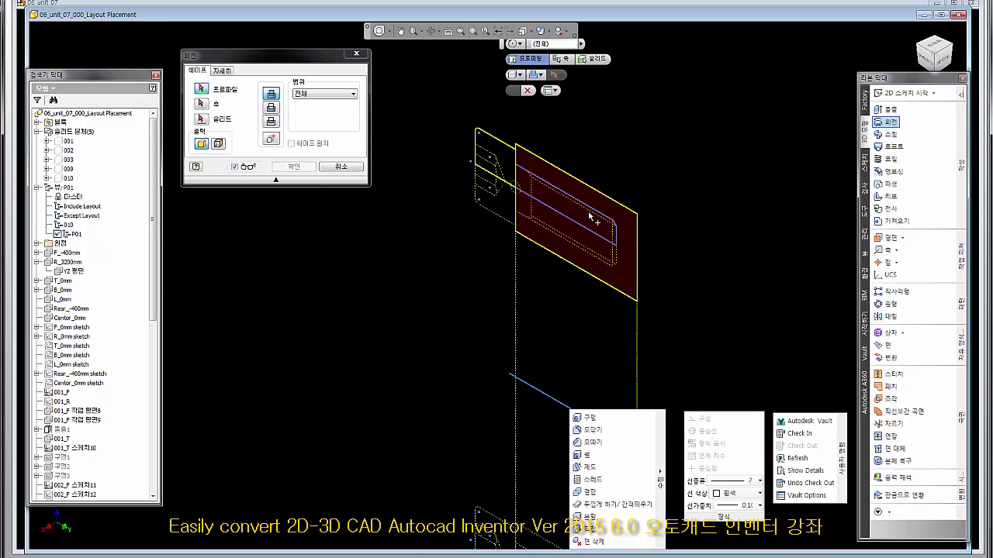
{"action": "mouse_move", "coordinate": [584, 222]}
{"action": "middle_mouse_down"}
{"action": "mouse_move", "coordinate": [572, 116]}
{"action": "mouse_move", "coordinate": [563, 211]}
{"action": "middle_mouse_up"}
{"action": "scroll", "coordinate": [543, 179], "scroll_direction": "up", "scroll_amount": 3}
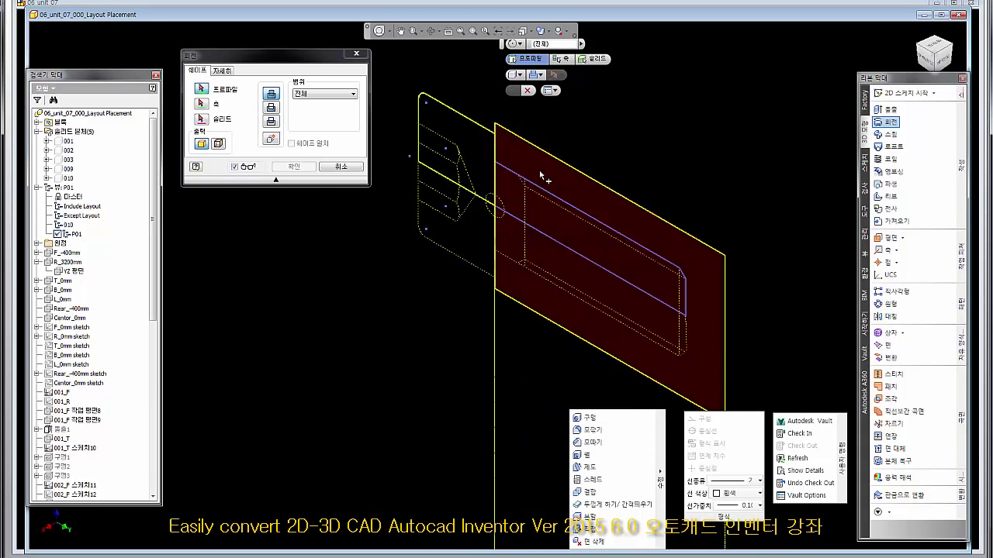
{"action": "scroll", "coordinate": [540, 177], "scroll_direction": "down", "scroll_amount": 2}
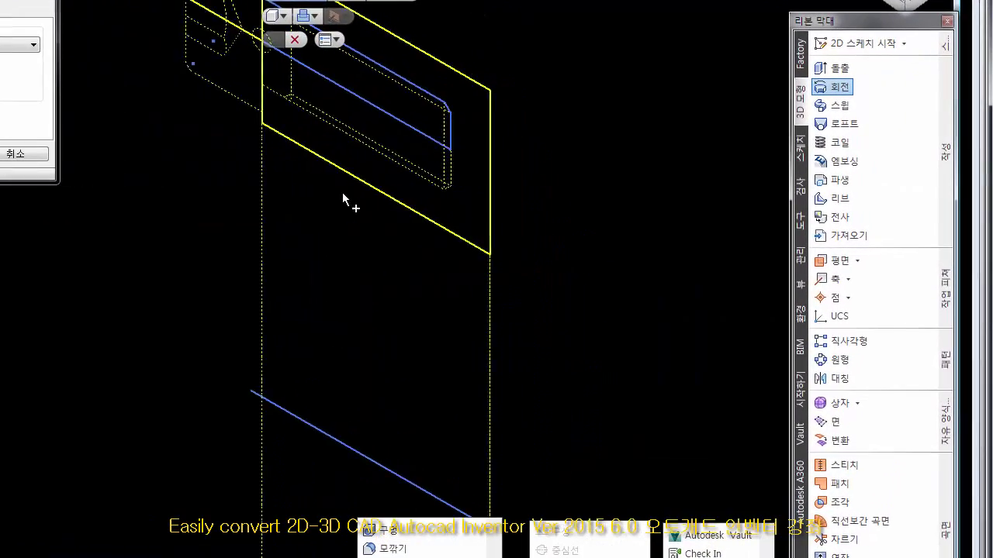
{"action": "middle_click_drag", "start_coordinate": [543, 372], "coordinate": [506, 154]}
{"action": "scroll", "coordinate": [207, 212], "scroll_direction": "down", "scroll_amount": 3}
{"action": "scroll", "coordinate": [204, 212], "scroll_direction": "up", "scroll_amount": 3}
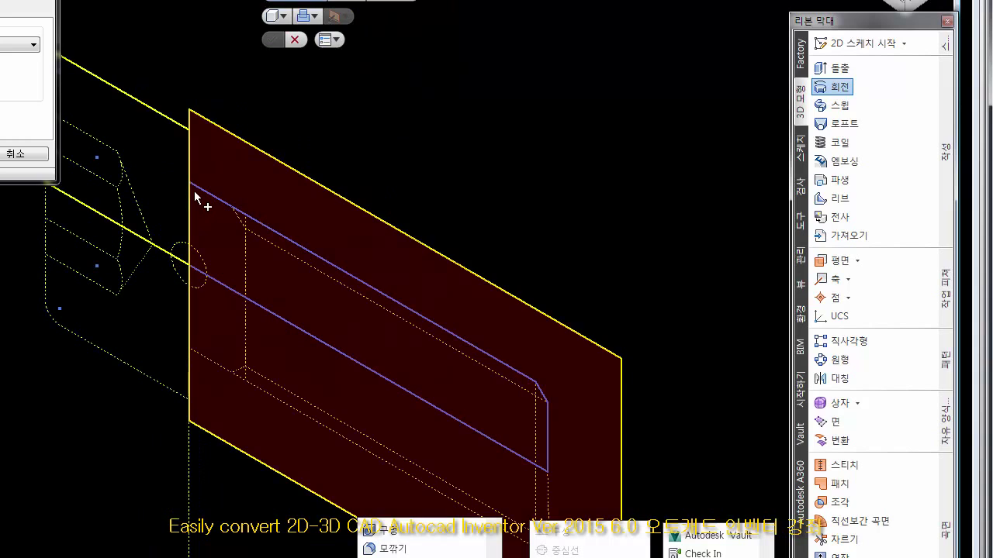
{"action": "left_click", "coordinate": [289, 107]}
Reopen the section sketch and delete the rectangle enclosing the shank, including its split edge along the shoulder.
{"action": "scroll", "coordinate": [205, 126], "scroll_direction": "up", "scroll_amount": 3}
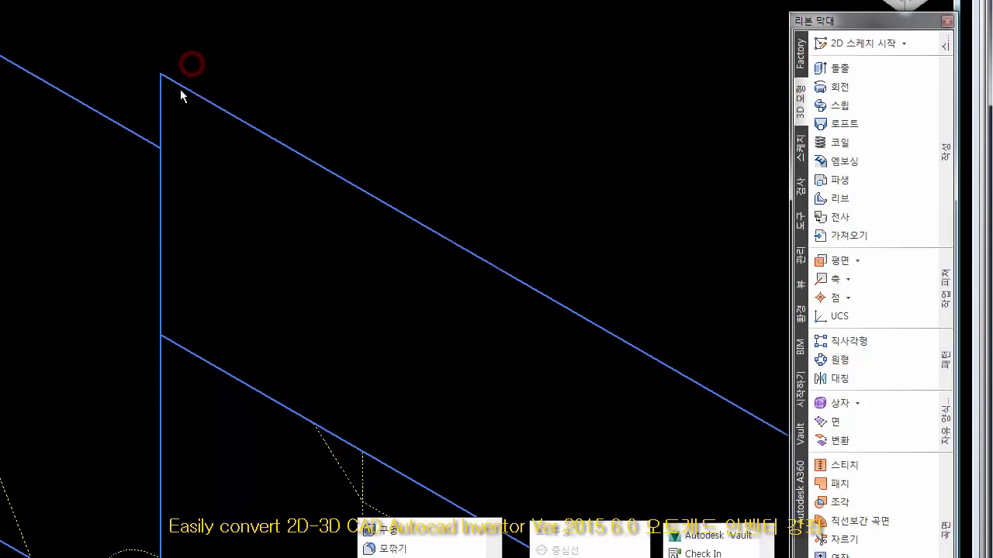
{"action": "left_click", "coordinate": [191, 92]}
{"action": "left_click", "coordinate": [276, 80]}
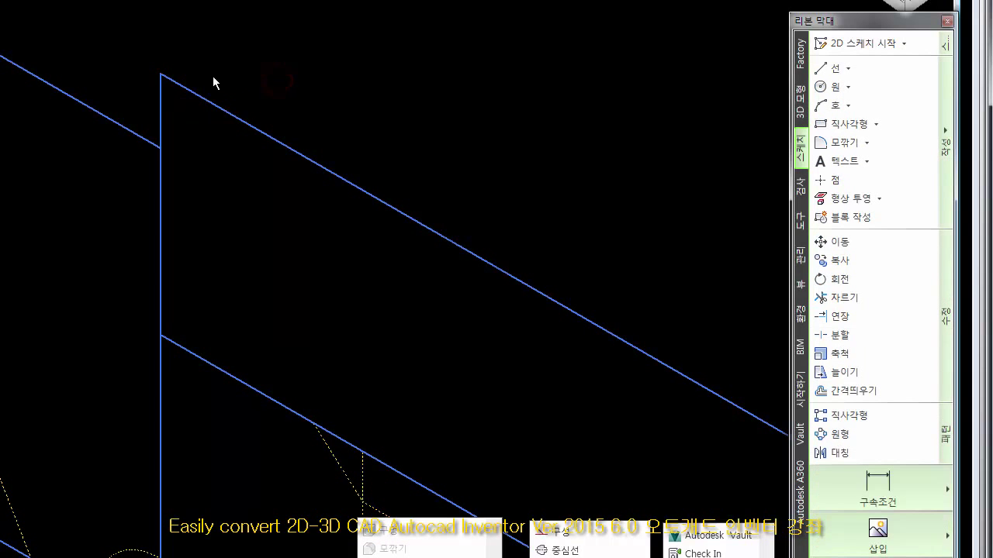
{"action": "left_click_drag", "start_coordinate": [210, 76], "coordinate": [122, 76]}
{"action": "scroll", "coordinate": [230, 53], "scroll_direction": "down", "scroll_amount": 4}
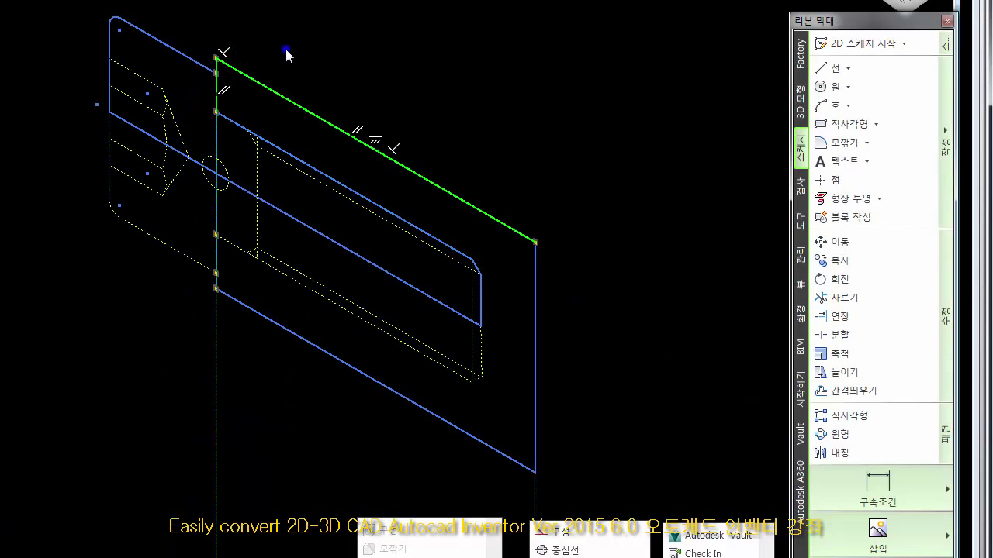
{"action": "right_click", "coordinate": [287, 48]}
{"action": "left_click", "coordinate": [283, 3]}
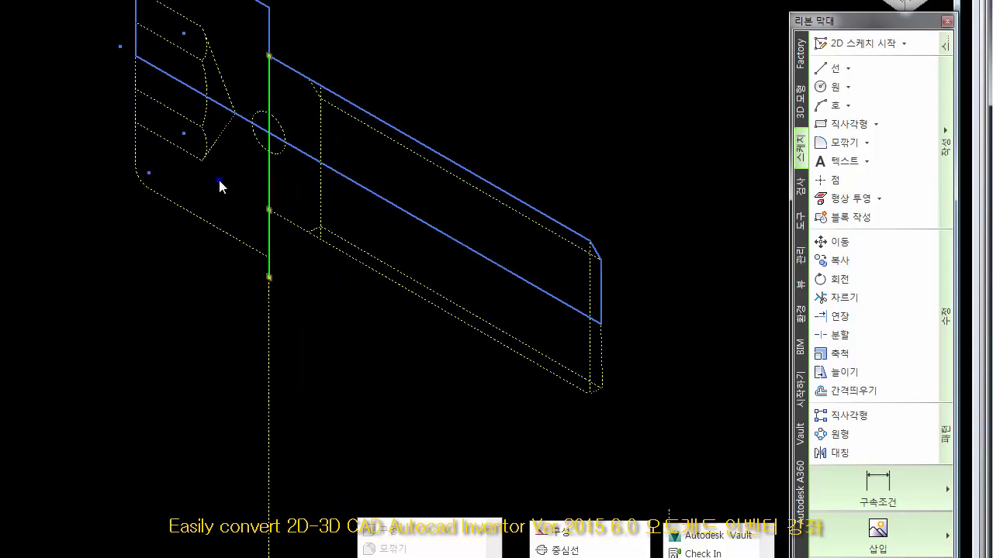
{"action": "right_click", "coordinate": [220, 182]}
{"action": "left_click", "coordinate": [220, 133]}
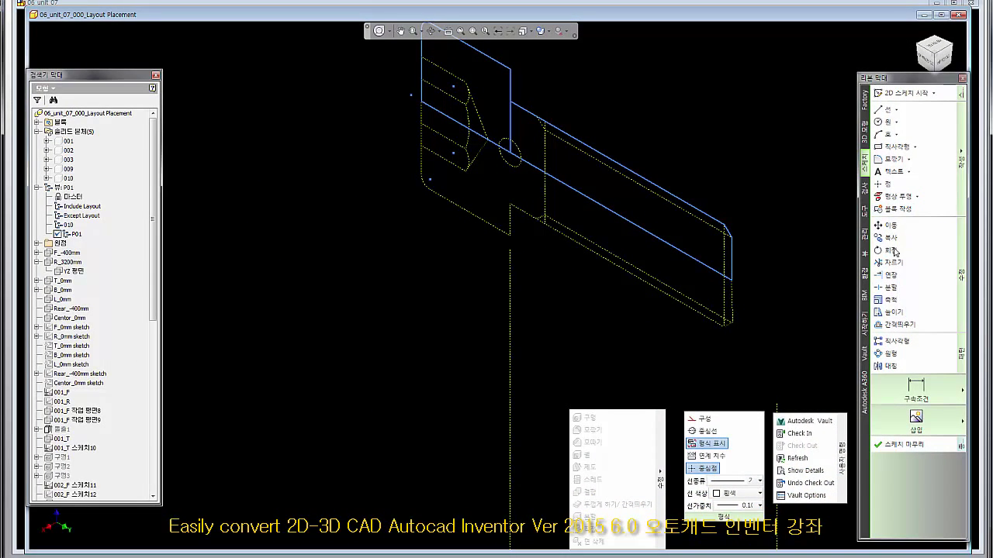
Trim the shoulder line between the shank's upper edge and the axis line.
{"action": "left_click", "coordinate": [888, 263]}
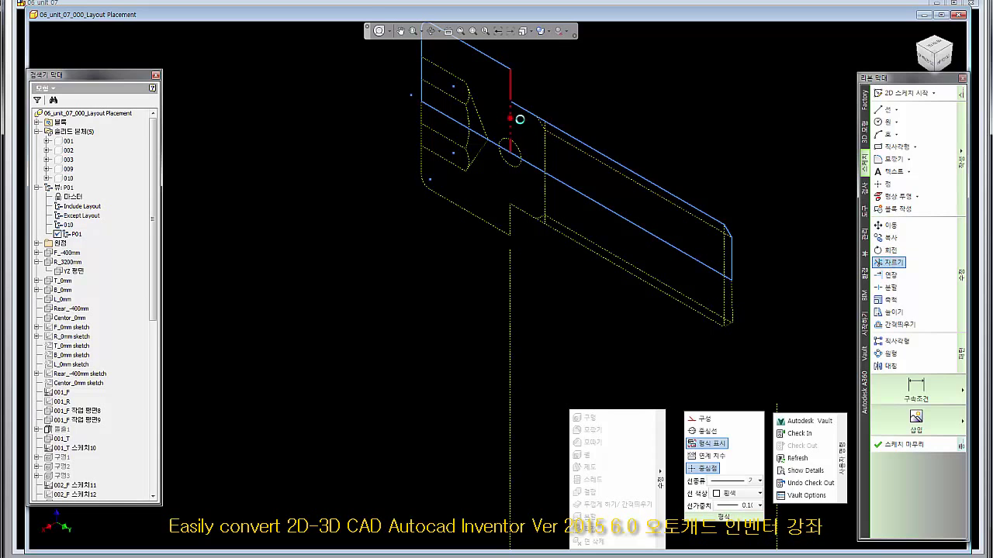
{"action": "right_click", "coordinate": [583, 82]}
{"action": "left_click", "coordinate": [534, 84]}
Draw a corner-to-corner rectangle around the shank of the lower bolt view, between the ends of its outline lines, and finish the sketch.
{"action": "scroll", "coordinate": [622, 108], "scroll_direction": "down", "scroll_amount": 5}
{"action": "scroll", "coordinate": [632, 310], "scroll_direction": "up", "scroll_amount": 2}
{"action": "scroll", "coordinate": [635, 316], "scroll_direction": "up", "scroll_amount": 3}
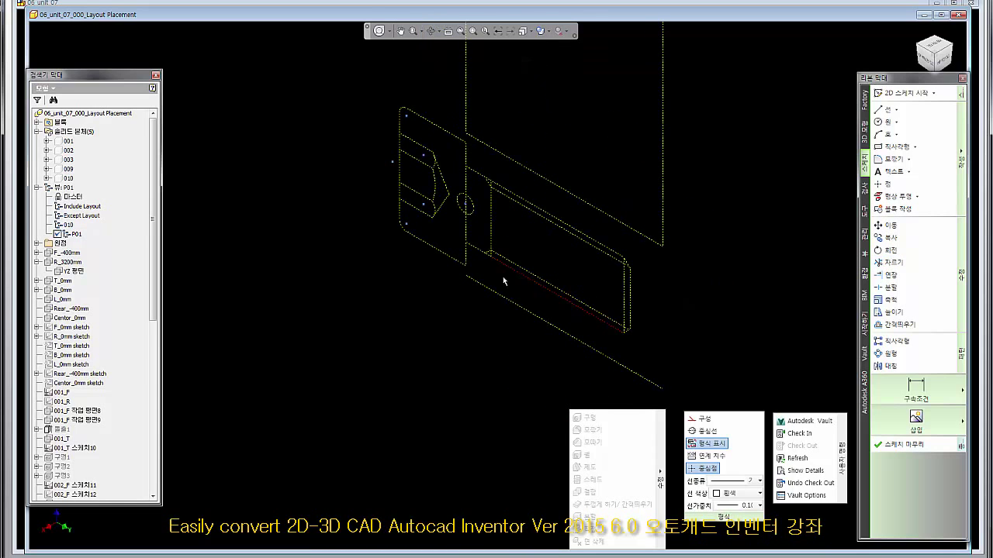
{"action": "scroll", "coordinate": [552, 275], "scroll_direction": "down", "scroll_amount": 5}
{"action": "mouse_move", "coordinate": [552, 274]}
{"action": "middle_mouse_down"}
{"action": "mouse_move", "coordinate": [551, 324]}
{"action": "mouse_move", "coordinate": [569, 281]}
{"action": "middle_mouse_up"}
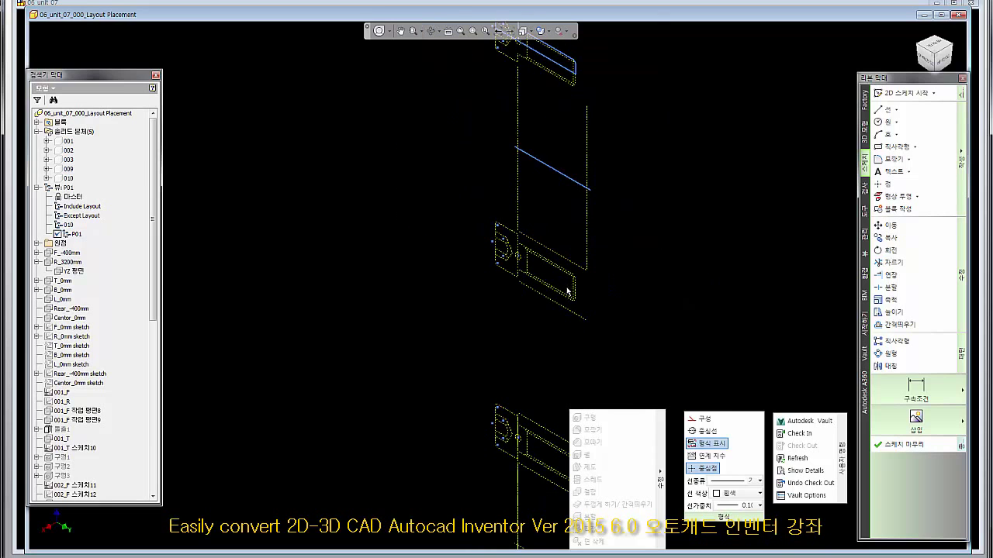
{"action": "scroll", "coordinate": [574, 294], "scroll_direction": "up", "scroll_amount": 3}
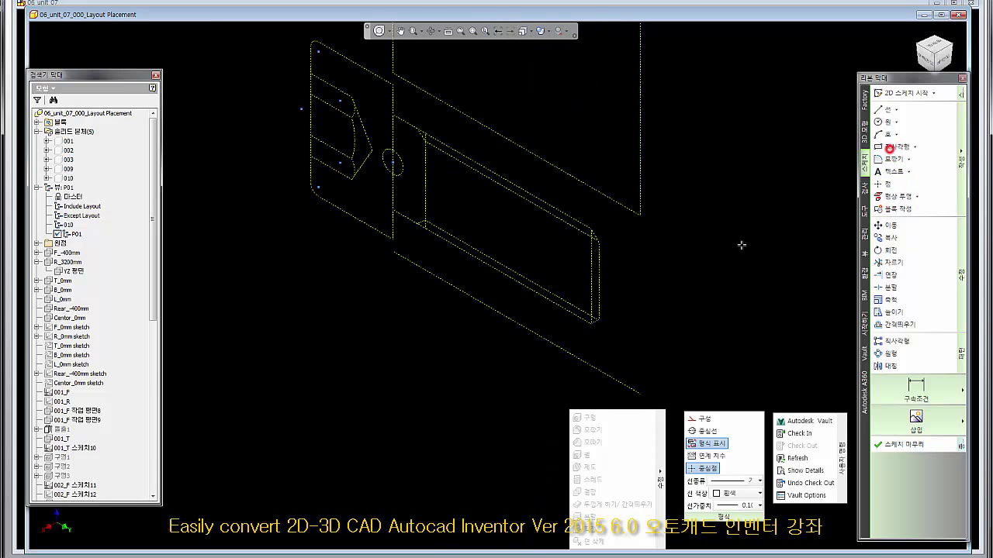
{"action": "left_click", "coordinate": [889, 147]}
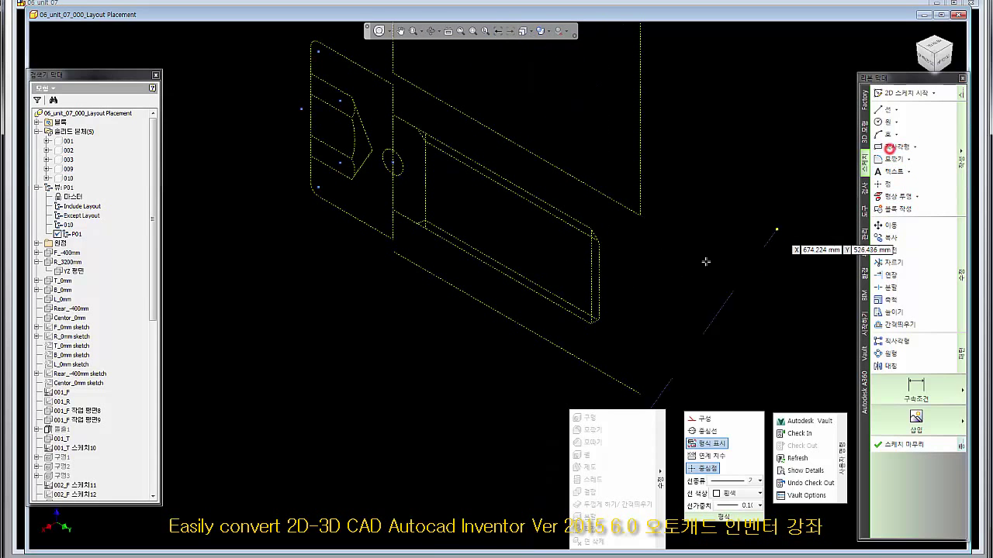
{"action": "left_click", "coordinate": [642, 216]}
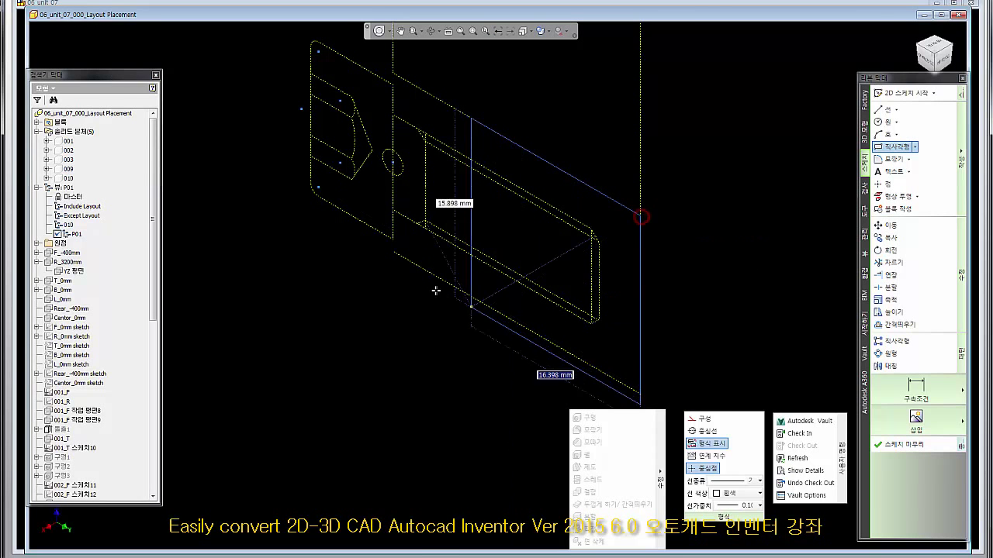
{"action": "left_click", "coordinate": [394, 254]}
{"action": "scroll", "coordinate": [500, 289], "scroll_direction": "down", "scroll_amount": 3}
{"action": "right_click", "coordinate": [584, 209]}
{"action": "left_click", "coordinate": [532, 209]}
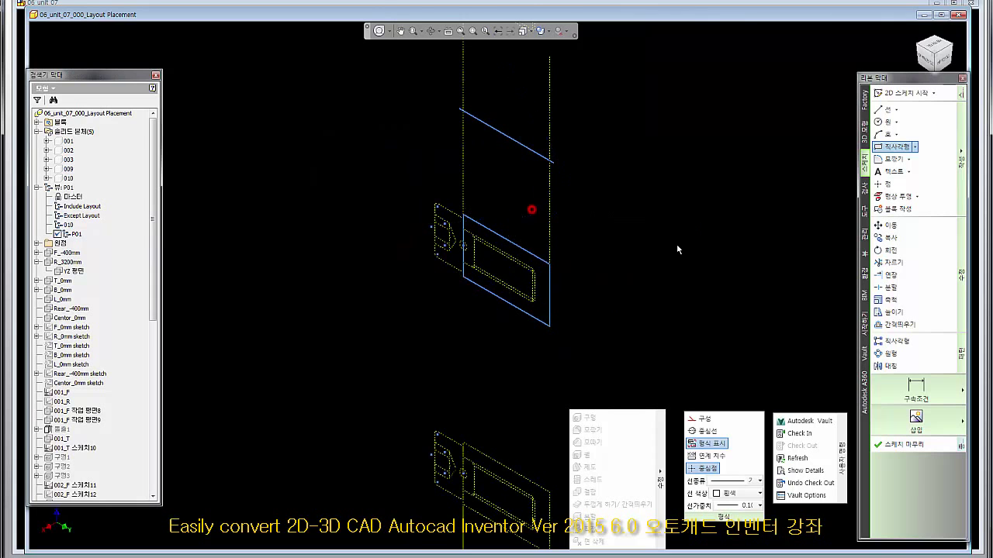
{"action": "left_click", "coordinate": [899, 444]}
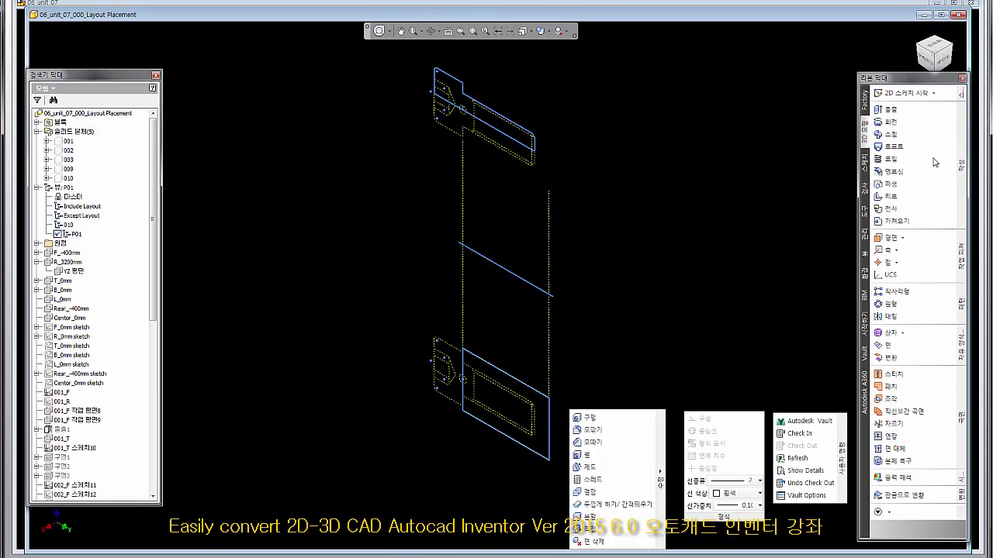
Revolve the closed bolt half-profile a full turn about its axis line as a new solid.
{"action": "left_click", "coordinate": [886, 122]}
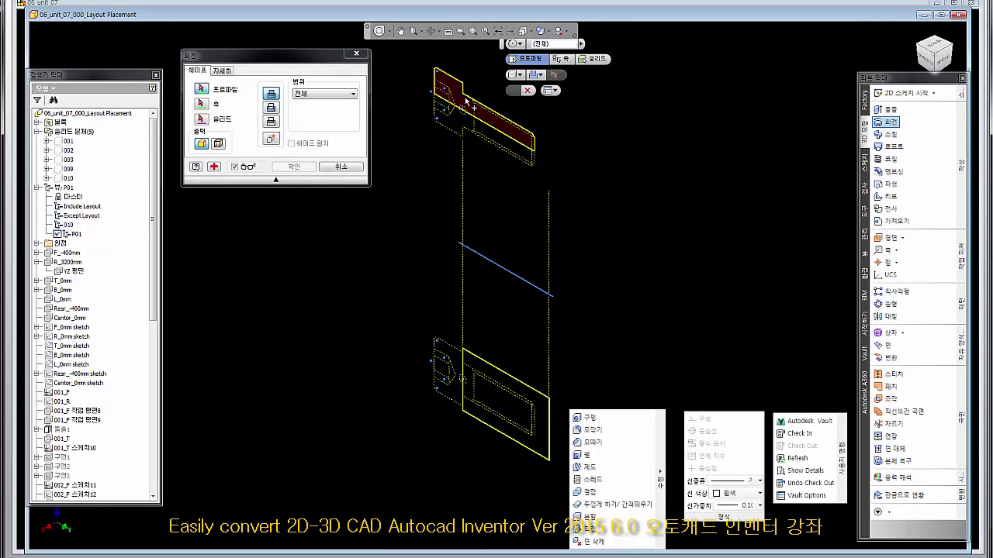
{"action": "scroll", "coordinate": [435, 58], "scroll_direction": "up", "scroll_amount": 3}
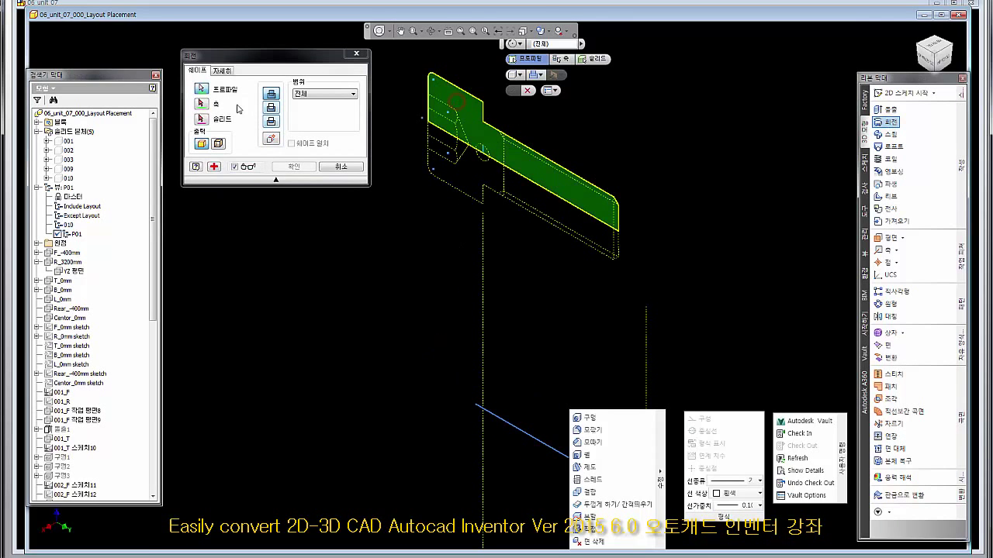
{"action": "left_click", "coordinate": [201, 103]}
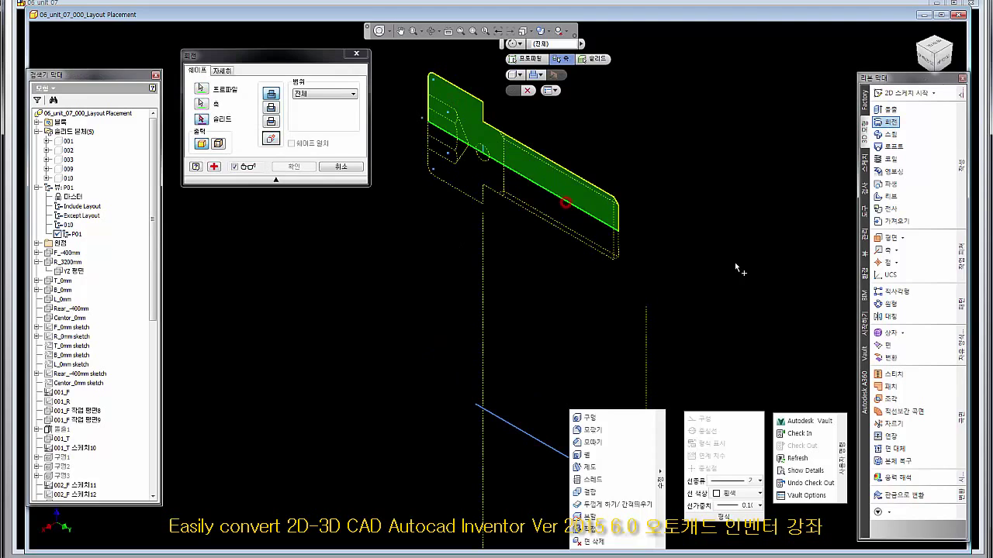
{"action": "left_click", "coordinate": [565, 203]}
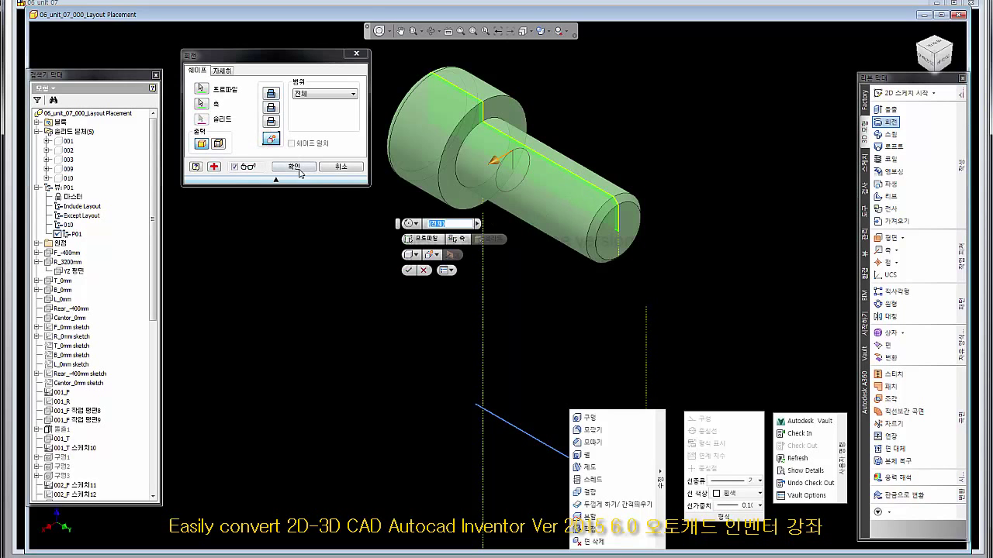
{"action": "left_click", "coordinate": [294, 166]}
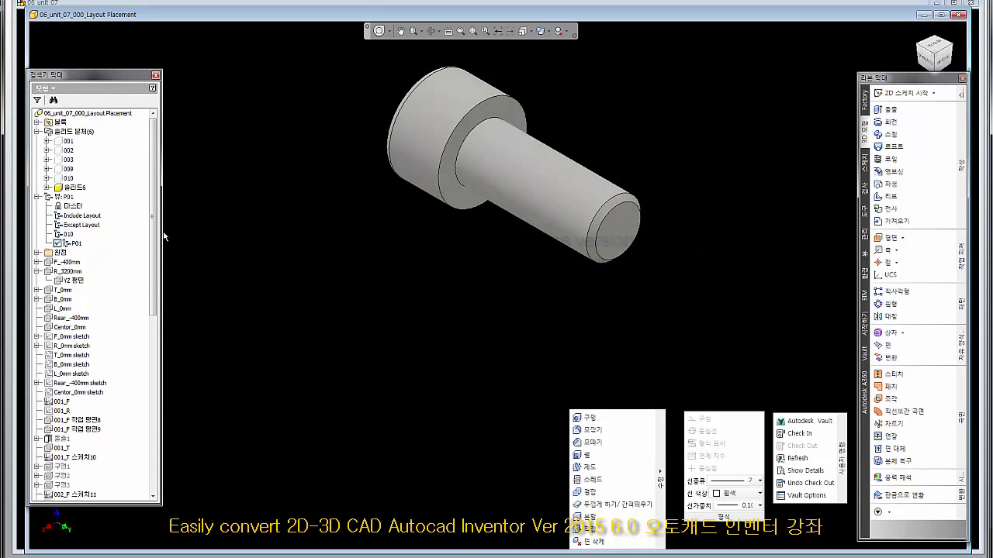
{"action": "left_click_drag", "start_coordinate": [156, 222], "coordinate": [158, 482]}
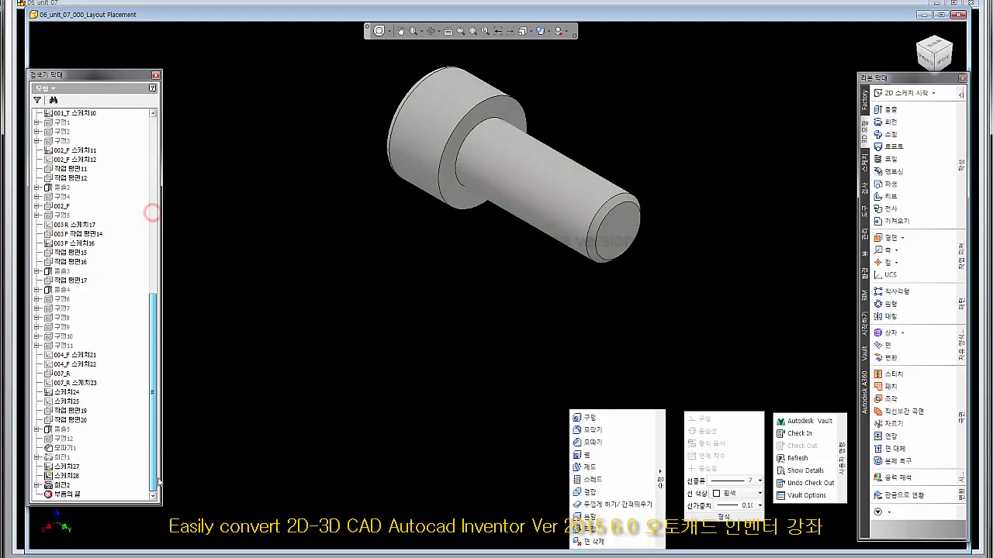
Make the section sketch 스케치27 used by the bolt's revolve visible again.
{"action": "left_click", "coordinate": [37, 485]}
{"action": "right_click", "coordinate": [77, 494]}
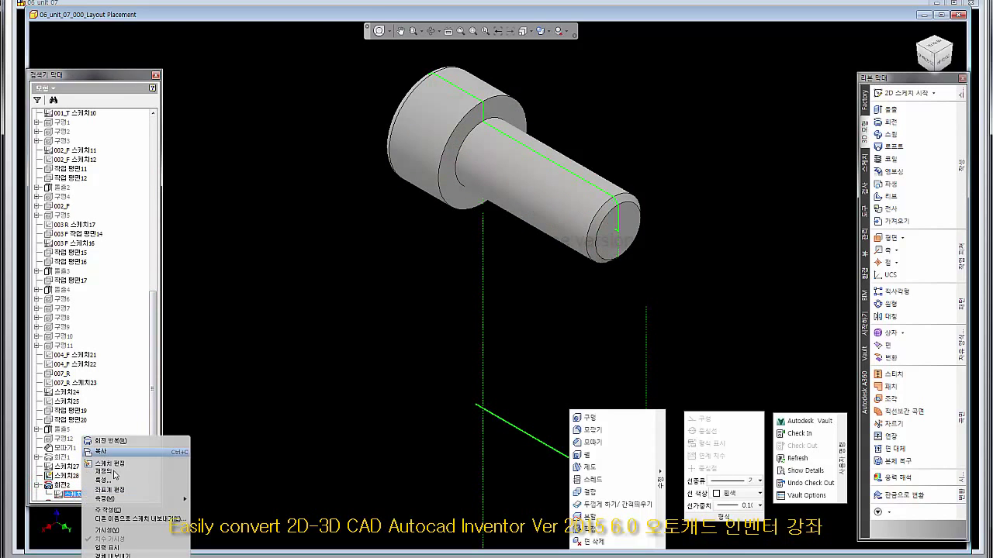
{"action": "left_click", "coordinate": [107, 528]}
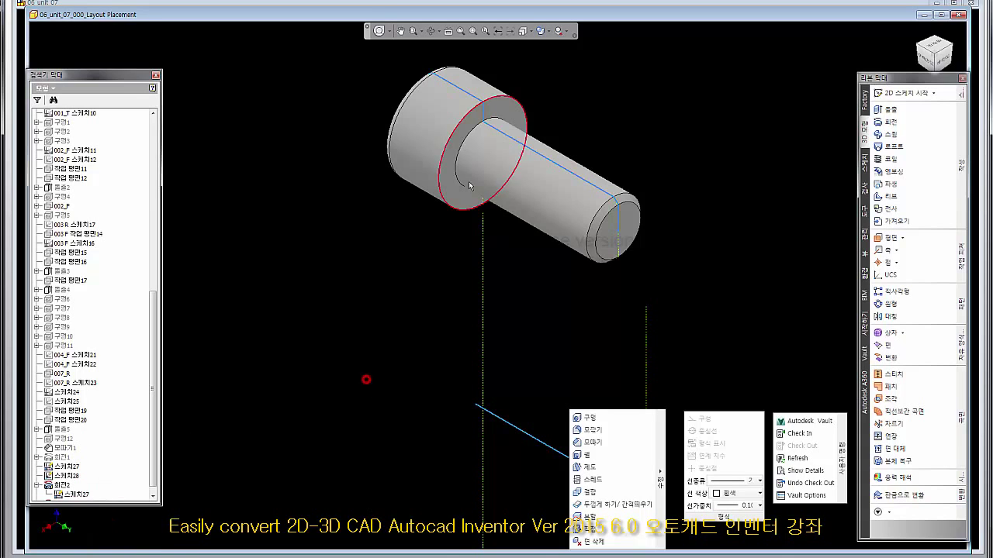
{"action": "left_click", "coordinate": [366, 380]}
{"action": "scroll", "coordinate": [465, 175], "scroll_direction": "down", "scroll_amount": 3}
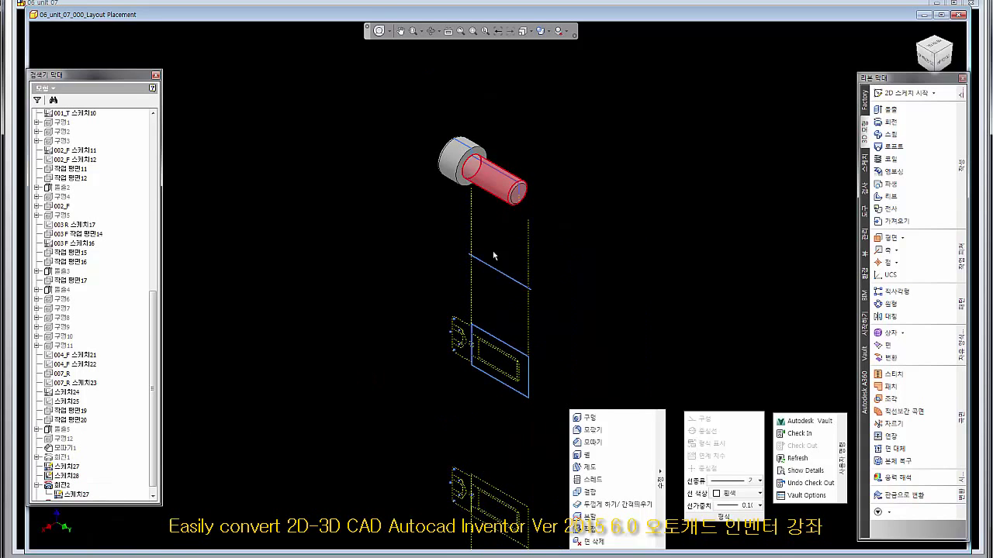
{"action": "left_click", "coordinate": [917, 45]}
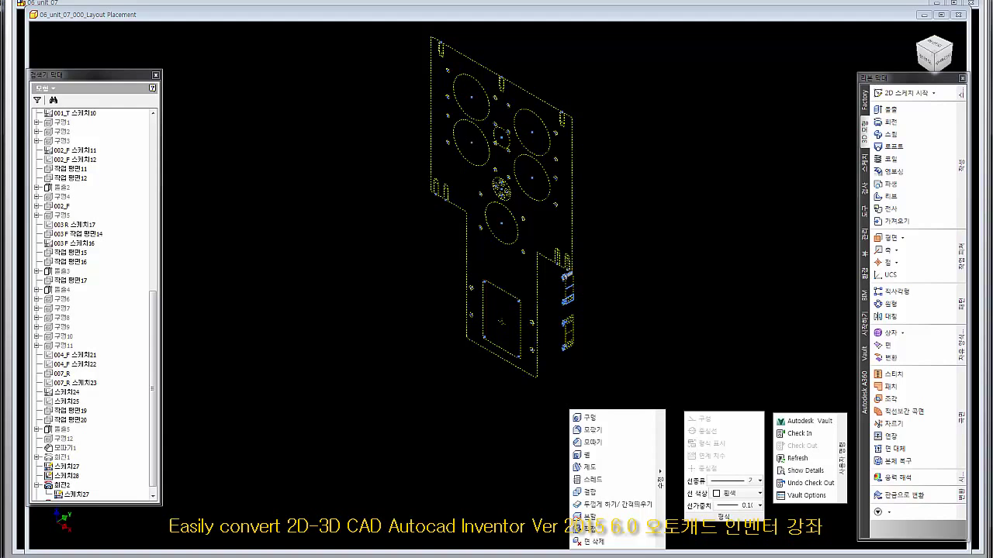
{"action": "scroll", "coordinate": [610, 335], "scroll_direction": "up", "scroll_amount": 5}
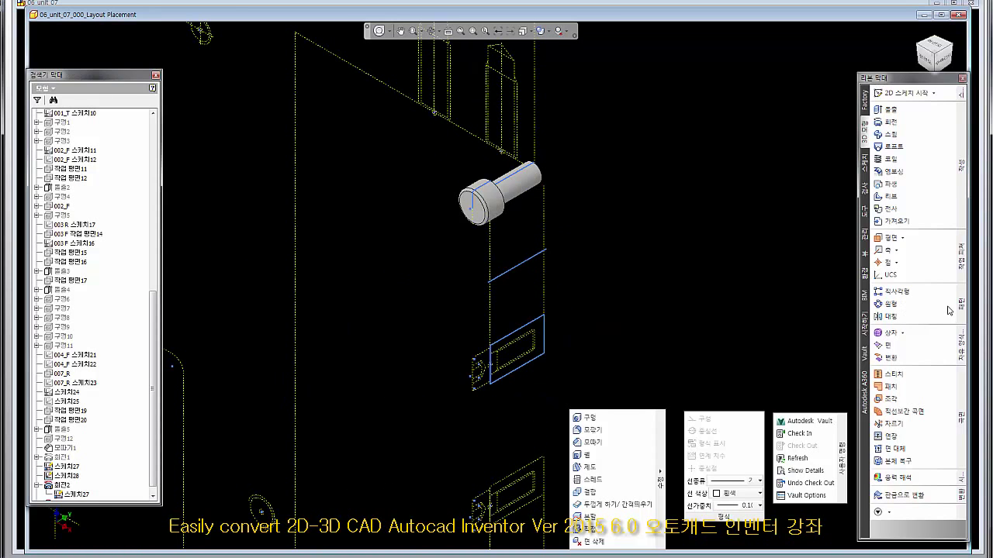
{"action": "left_click", "coordinate": [893, 293]}
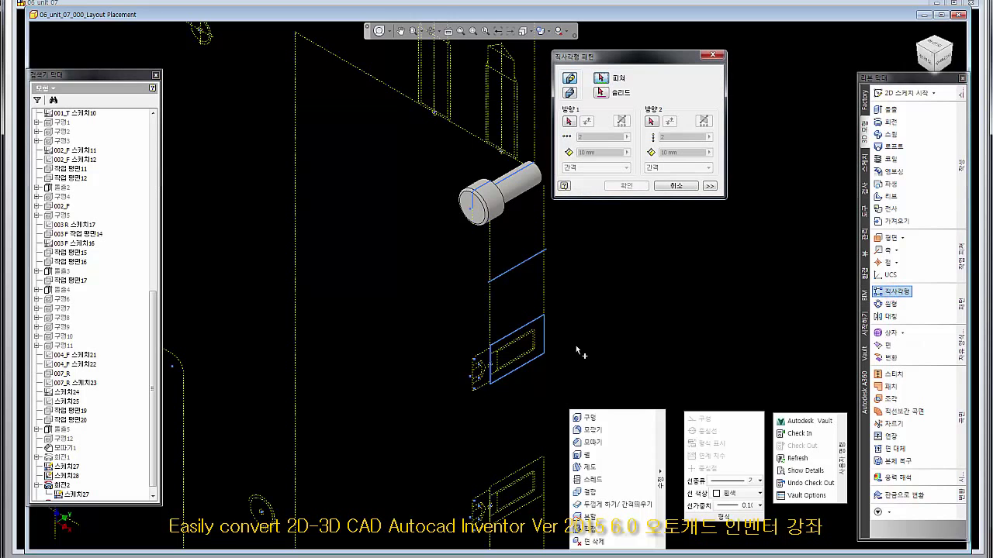
{"action": "left_click", "coordinate": [489, 203]}
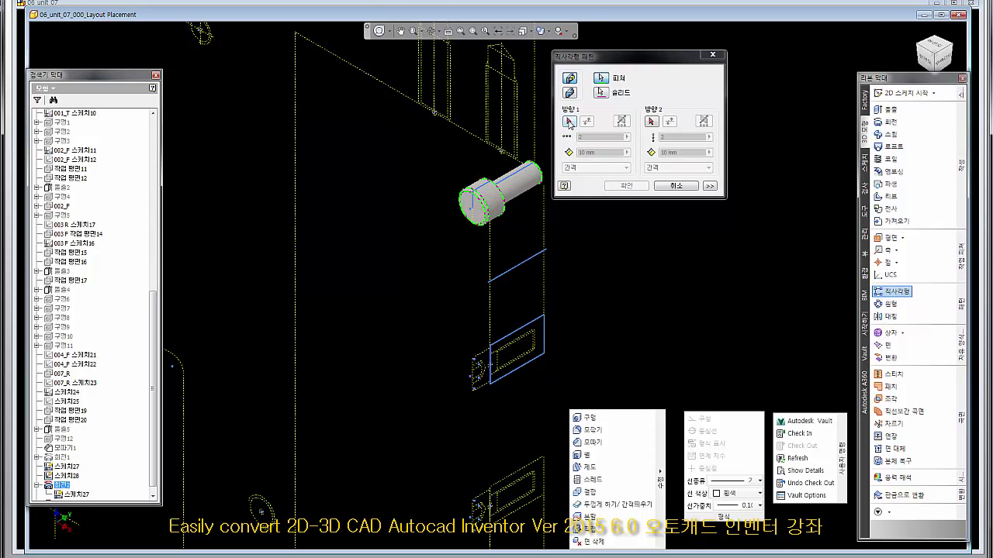
{"action": "left_click", "coordinate": [537, 255]}
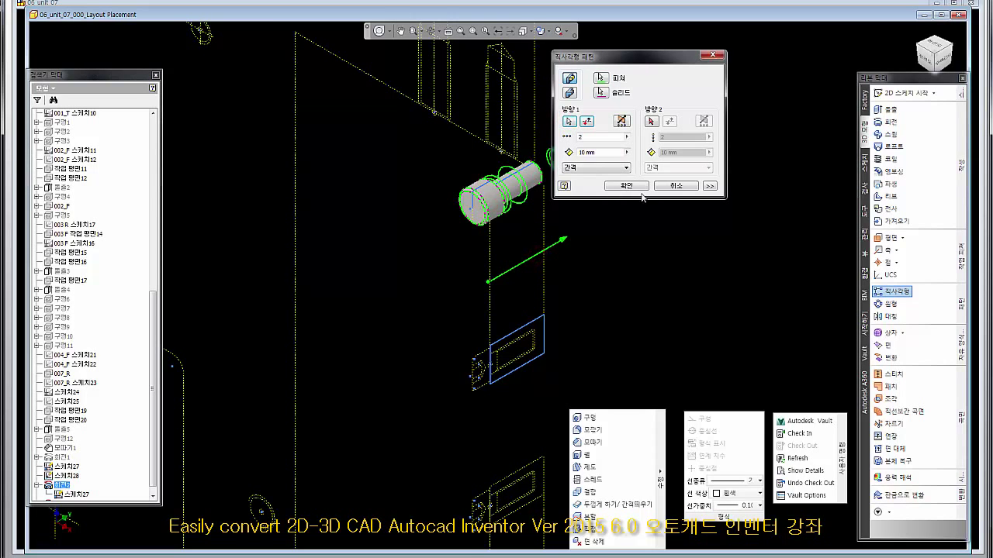
{"action": "left_click", "coordinate": [712, 55]}
{"action": "left_click", "coordinate": [888, 304]}
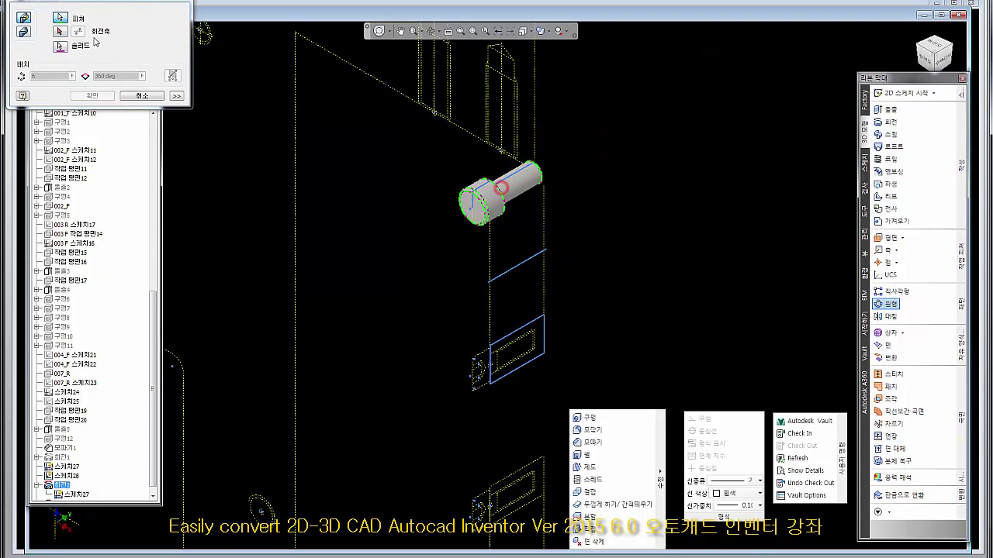
{"action": "left_click", "coordinate": [61, 32]}
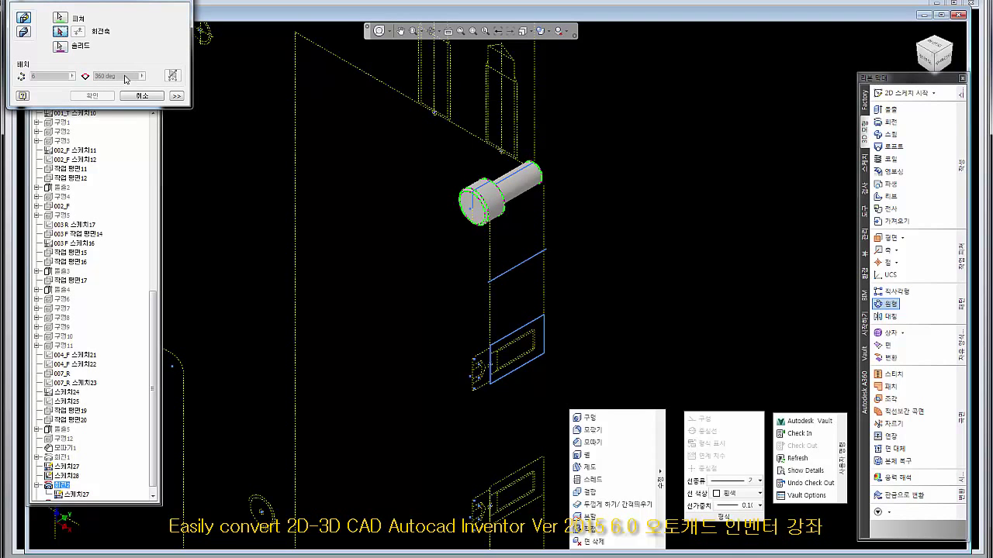
{"action": "left_click", "coordinate": [140, 95]}
{"action": "left_click", "coordinate": [623, 252]}
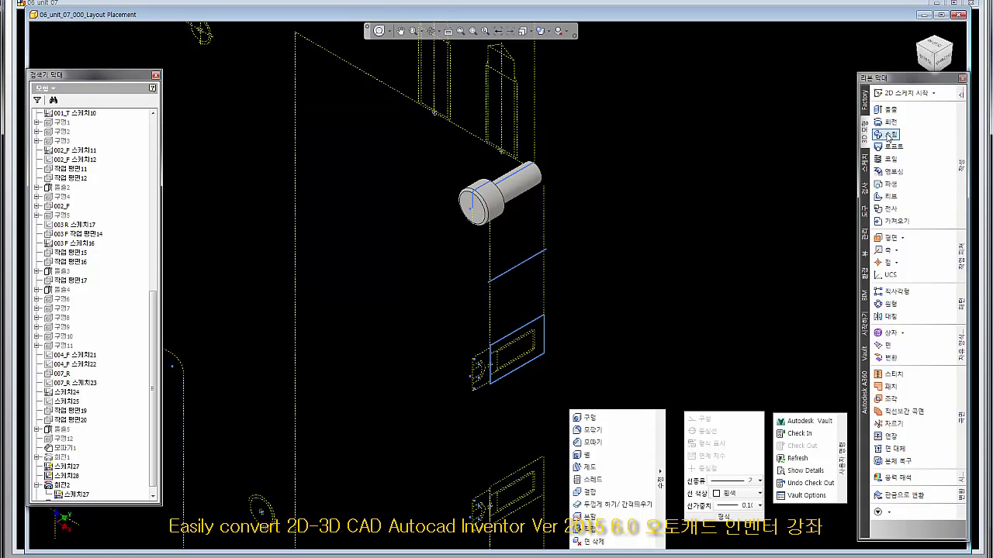
Revolve the rectangular profile below the bolt a full turn about the separate centre line as a new solid ring.
{"action": "left_click", "coordinate": [890, 122]}
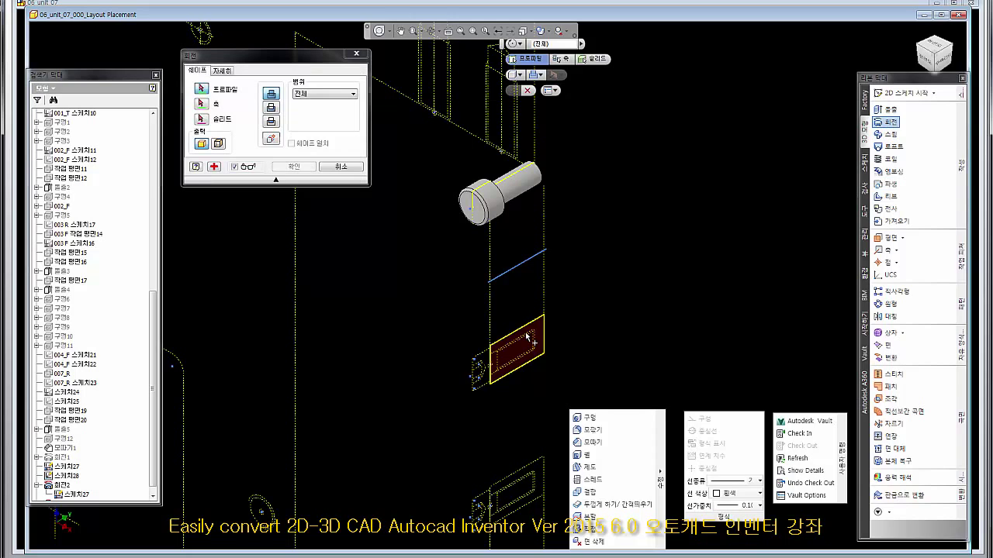
{"action": "left_click", "coordinate": [527, 336]}
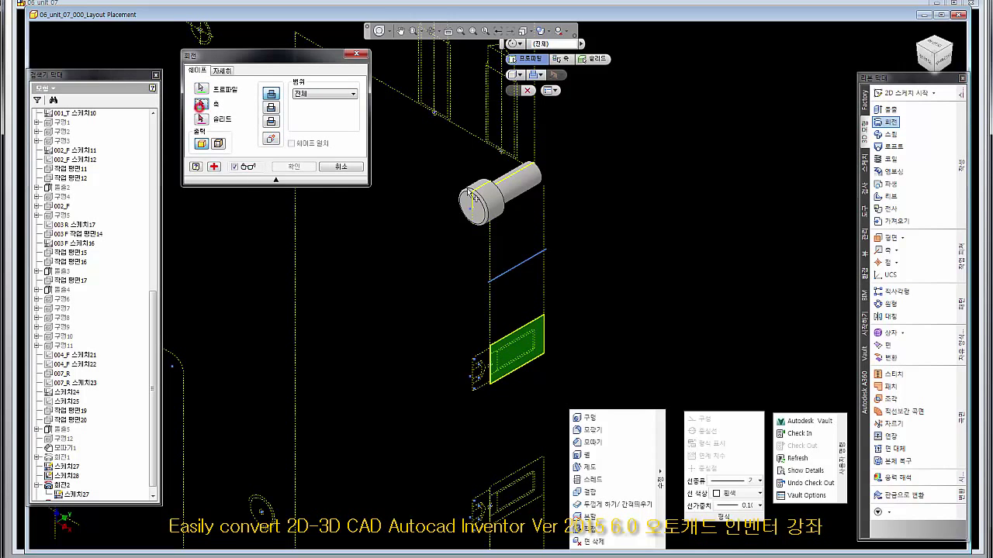
{"action": "left_click", "coordinate": [512, 268]}
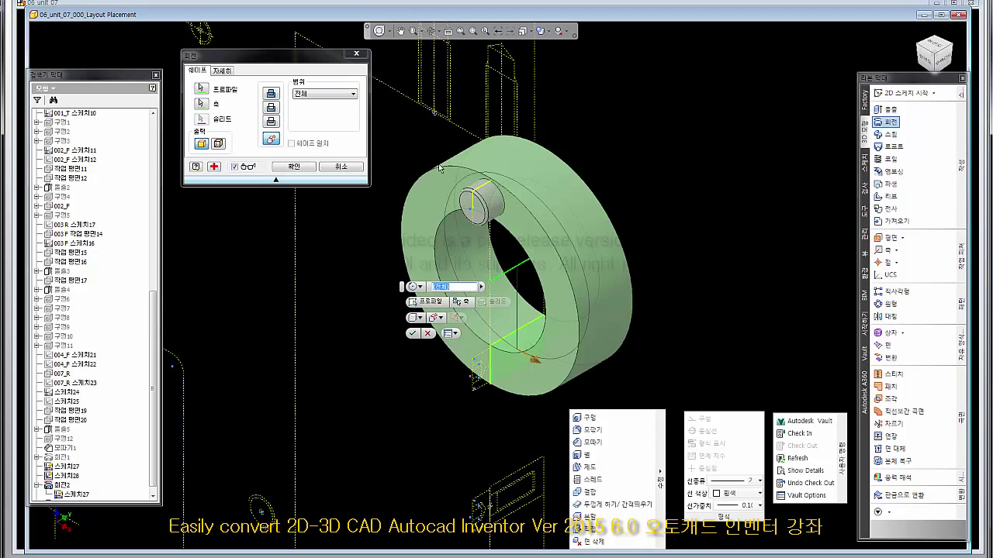
{"action": "left_click", "coordinate": [299, 168]}
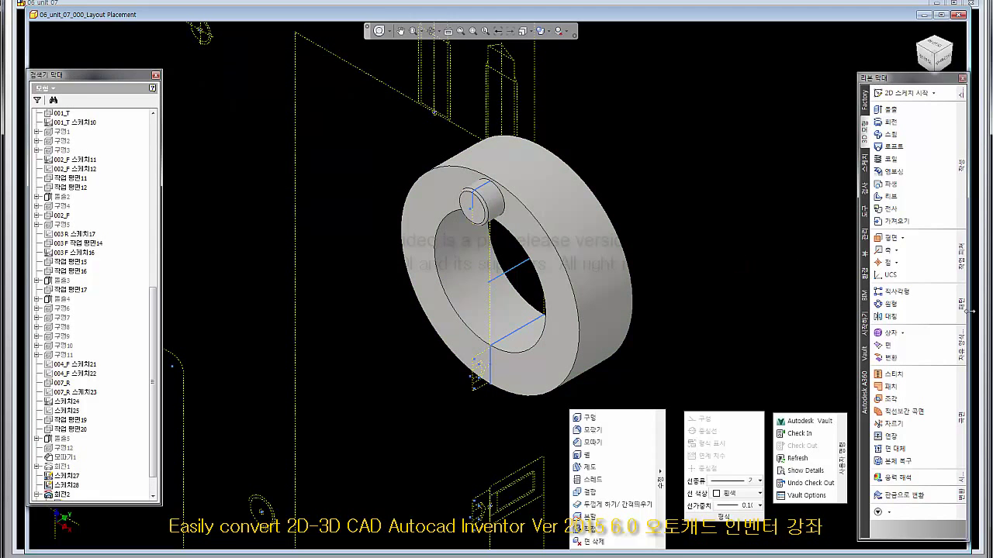
Create a circular pattern of the bolt around the ring's axis with 8 occurrences over 360 degrees.
{"action": "left_click", "coordinate": [890, 303]}
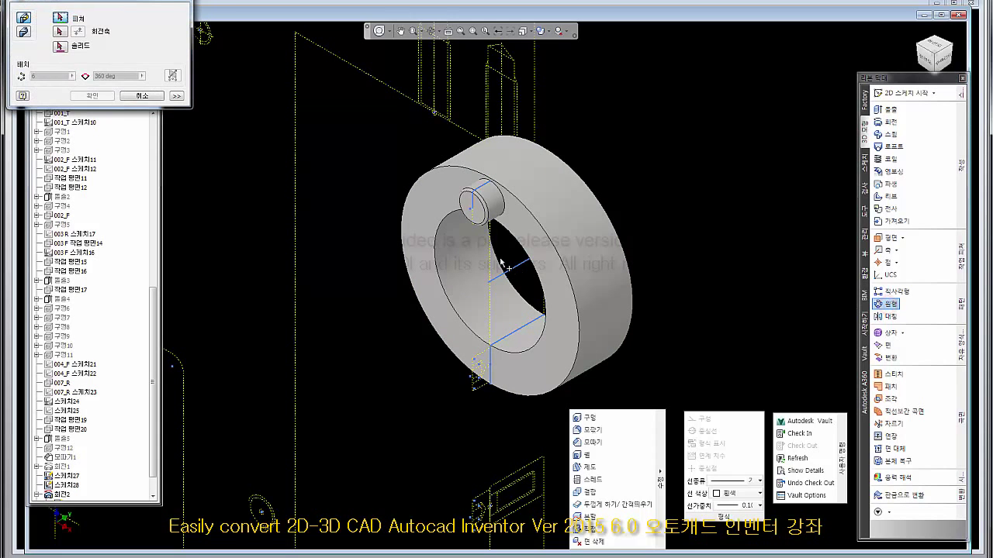
{"action": "left_click", "coordinate": [474, 200]}
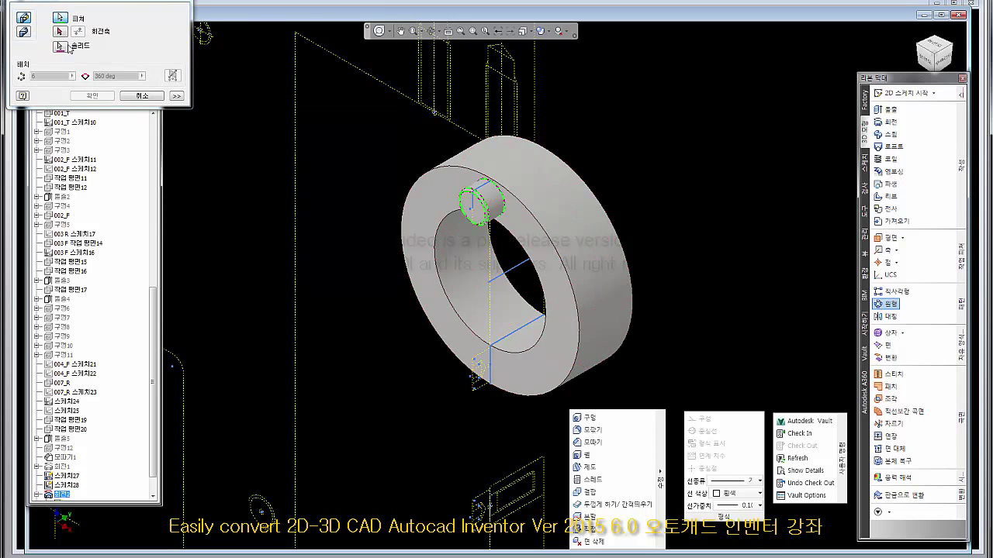
{"action": "left_click", "coordinate": [531, 197]}
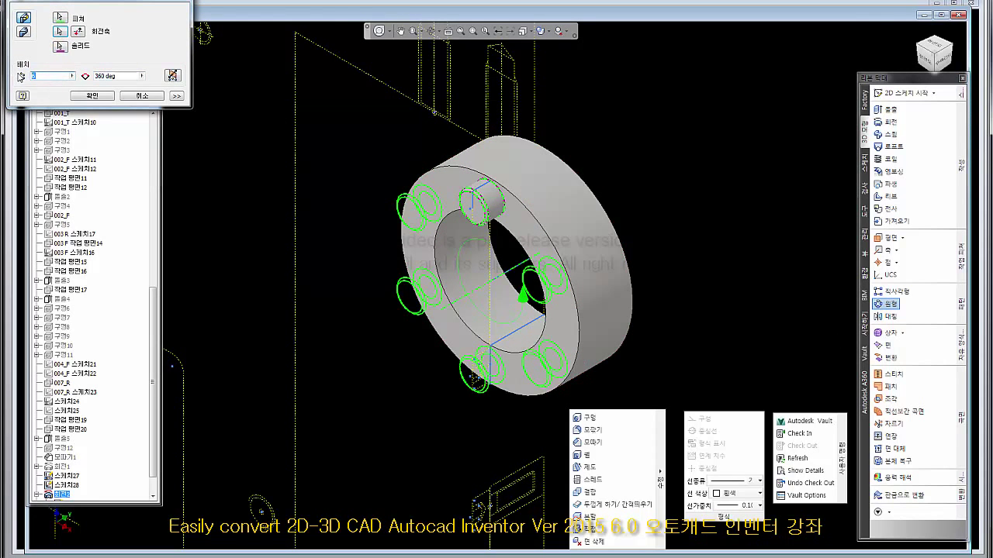
{"action": "type", "text": "8"}
{"action": "left_click", "coordinate": [94, 96]}
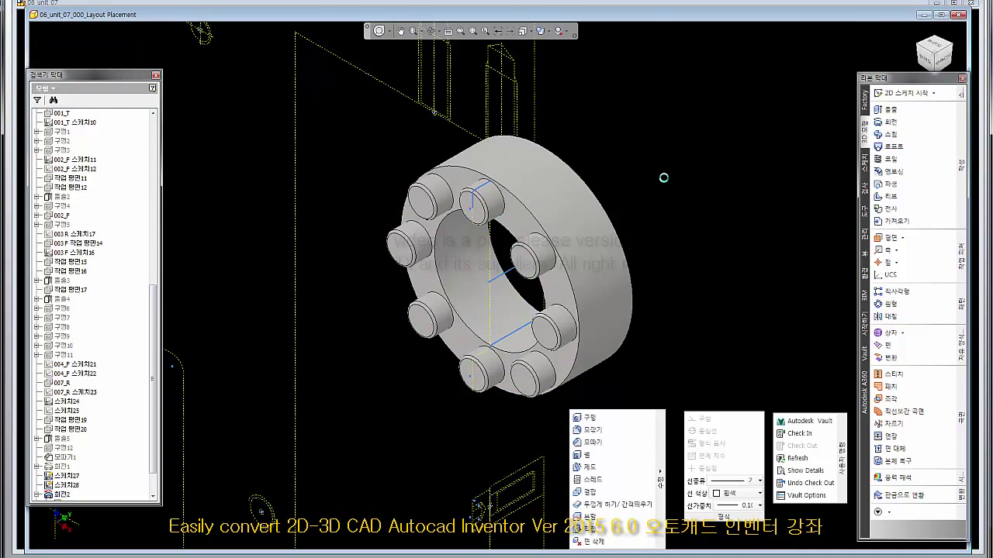
Combine the ring as the base body with the patterned bolts as the tool body, joining them into one solid.
{"action": "left_click_drag", "start_coordinate": [151, 335], "coordinate": [140, 164]}
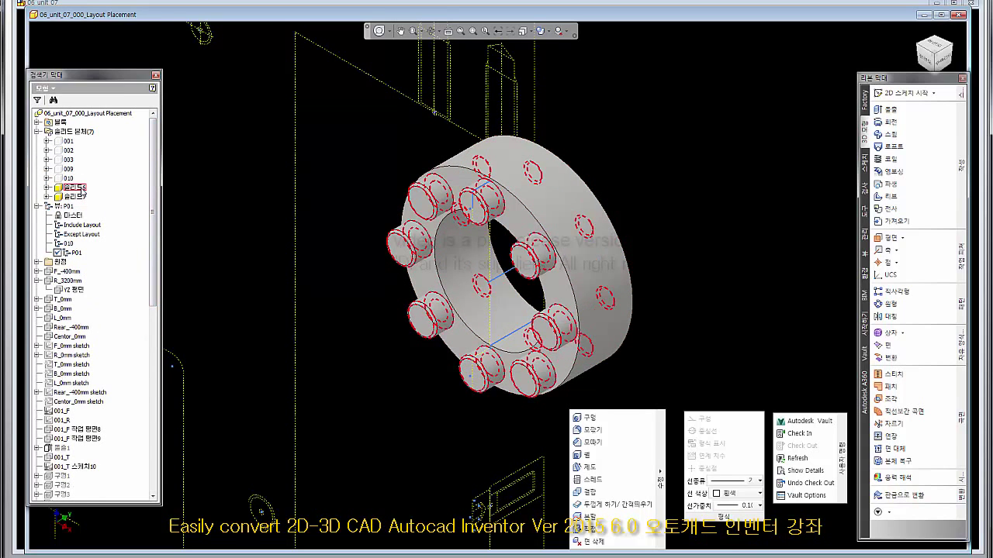
{"action": "left_click", "coordinate": [76, 188]}
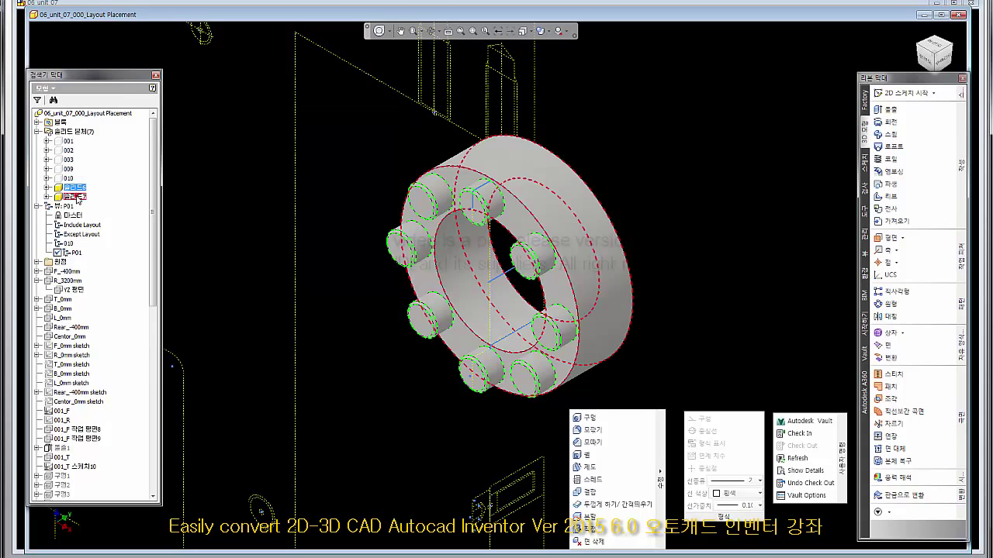
{"action": "left_click", "coordinate": [77, 197]}
{"action": "left_click", "coordinate": [732, 277]}
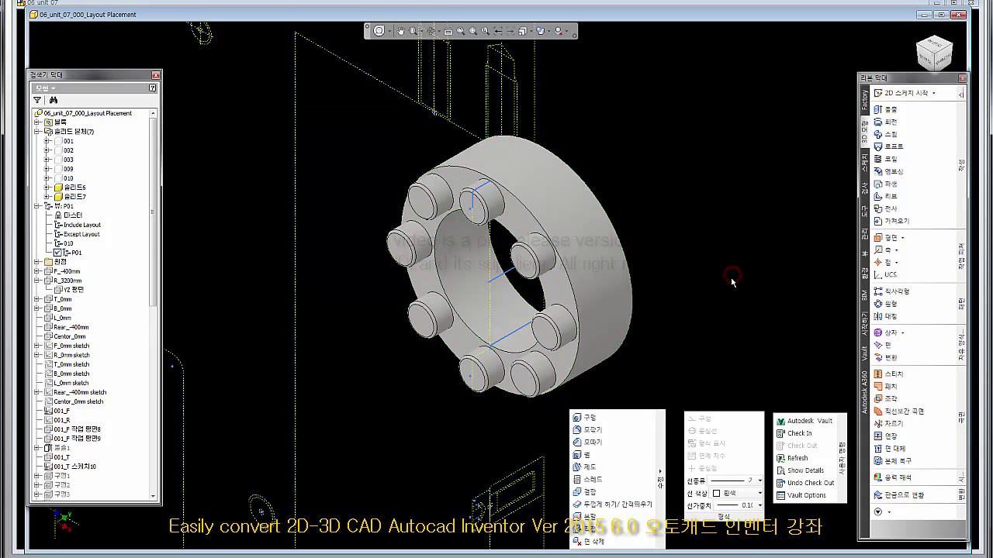
{"action": "left_click", "coordinate": [732, 326]}
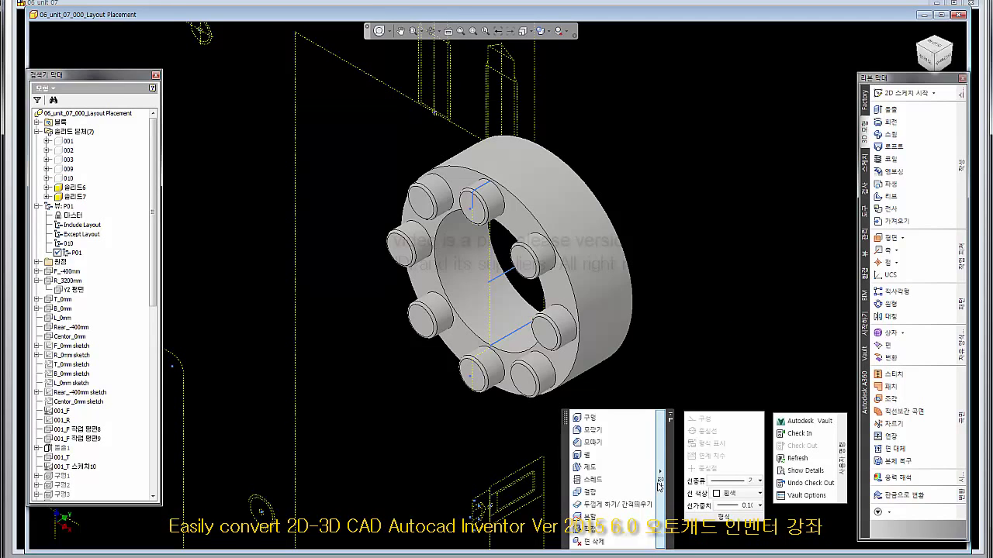
{"action": "left_click", "coordinate": [661, 479]}
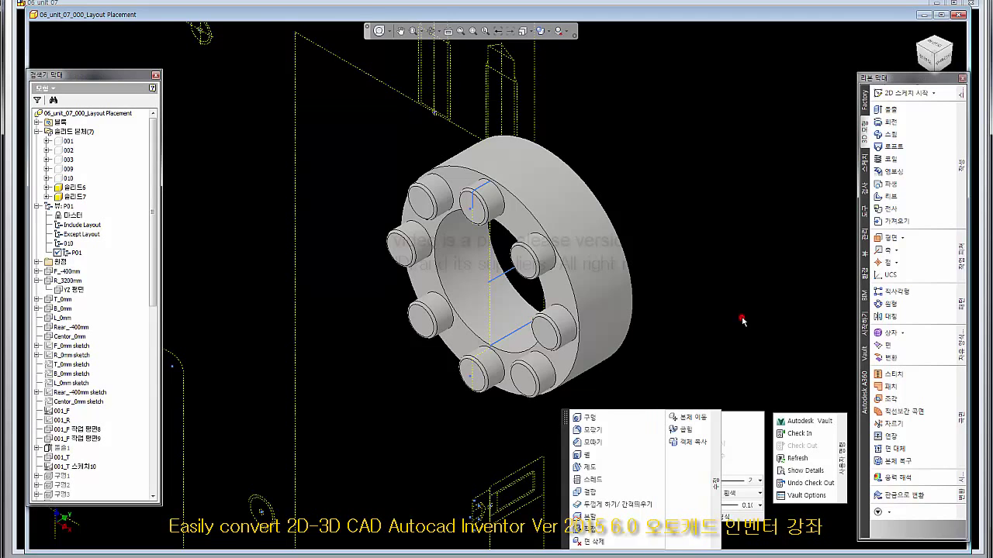
{"action": "left_click", "coordinate": [587, 491]}
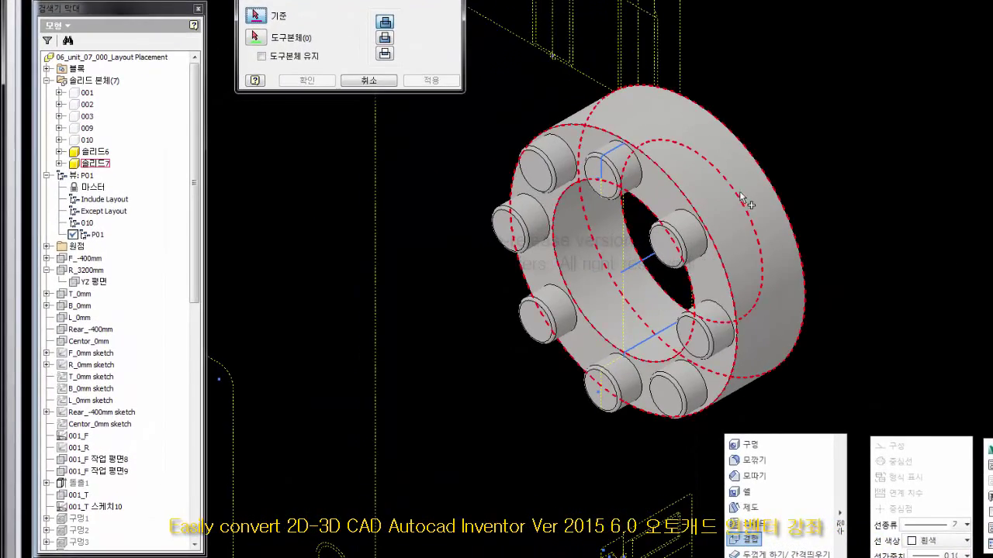
{"action": "left_click", "coordinate": [710, 197]}
{"action": "left_click", "coordinate": [548, 165]}
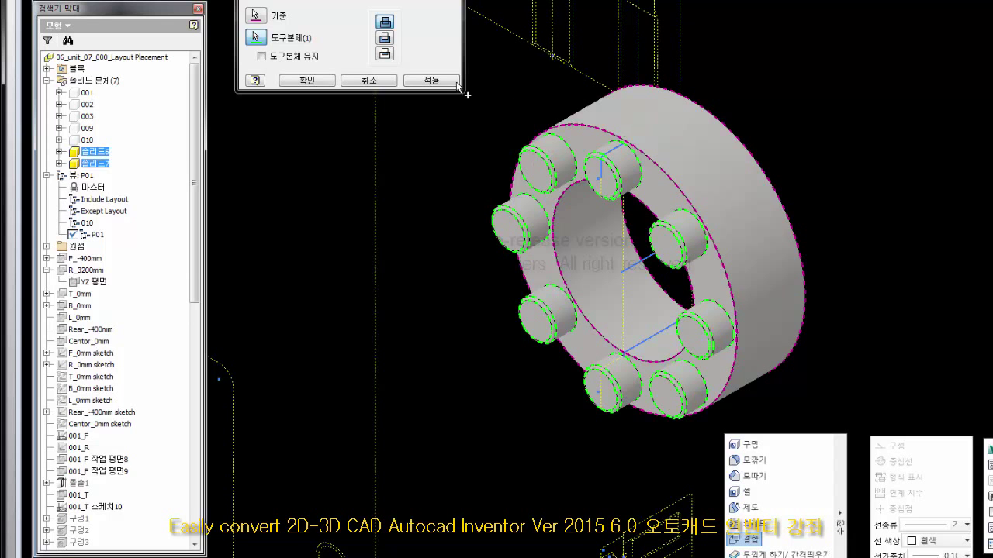
{"action": "left_click", "coordinate": [431, 81]}
{"action": "left_click", "coordinate": [365, 81]}
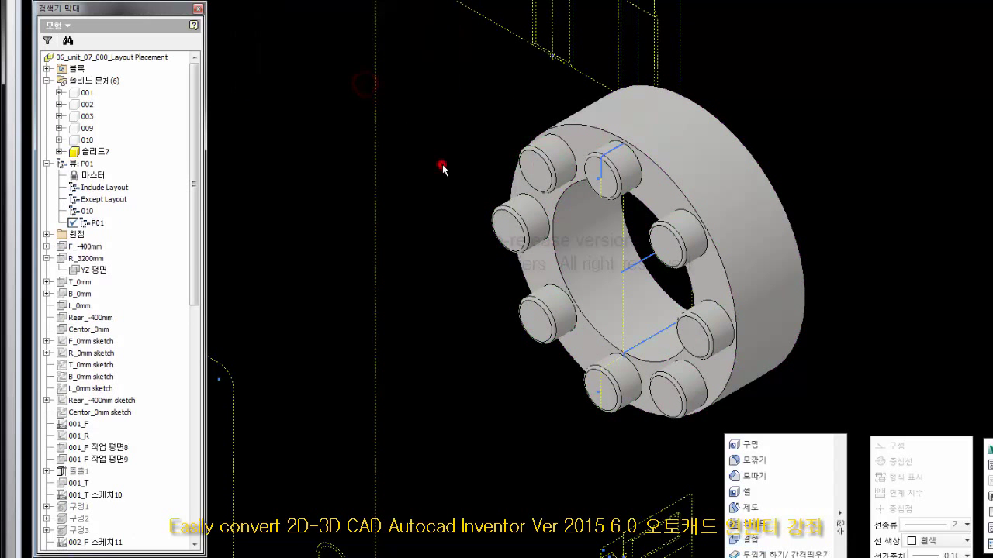
Rename the combined solid body as P01.
{"action": "double_click", "coordinate": [99, 153]}
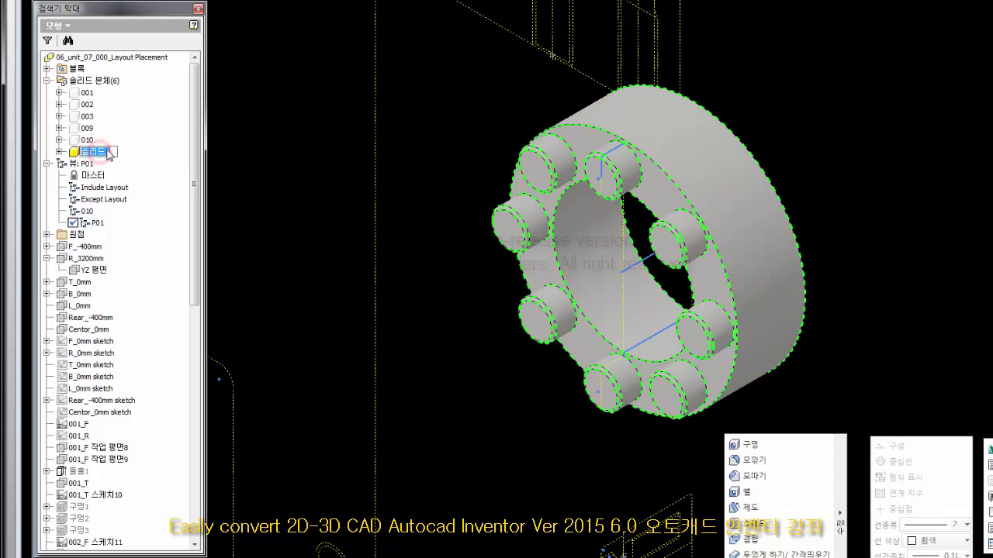
{"action": "type", "text": "P0"}
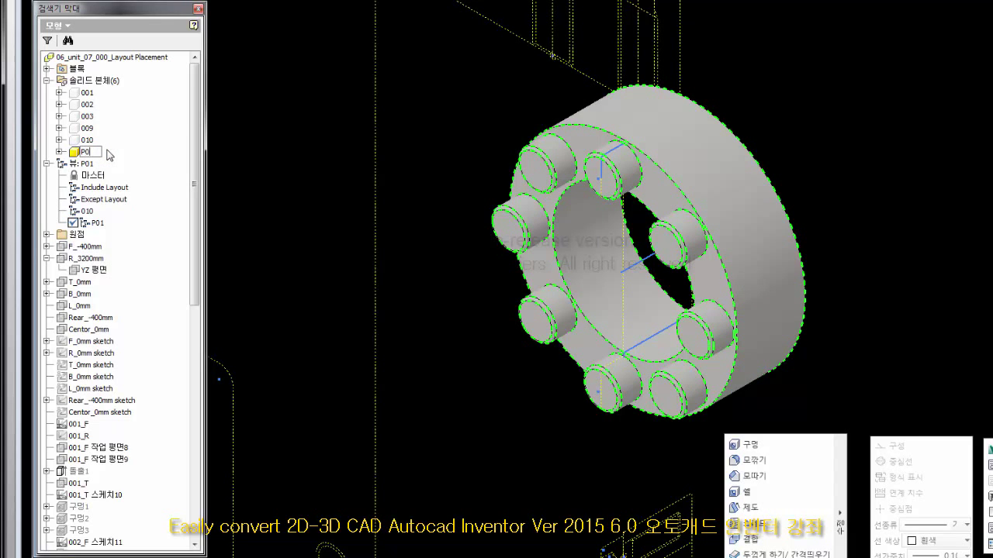
{"action": "type", "text": "1"}
{"action": "left_click", "coordinate": [171, 140]}
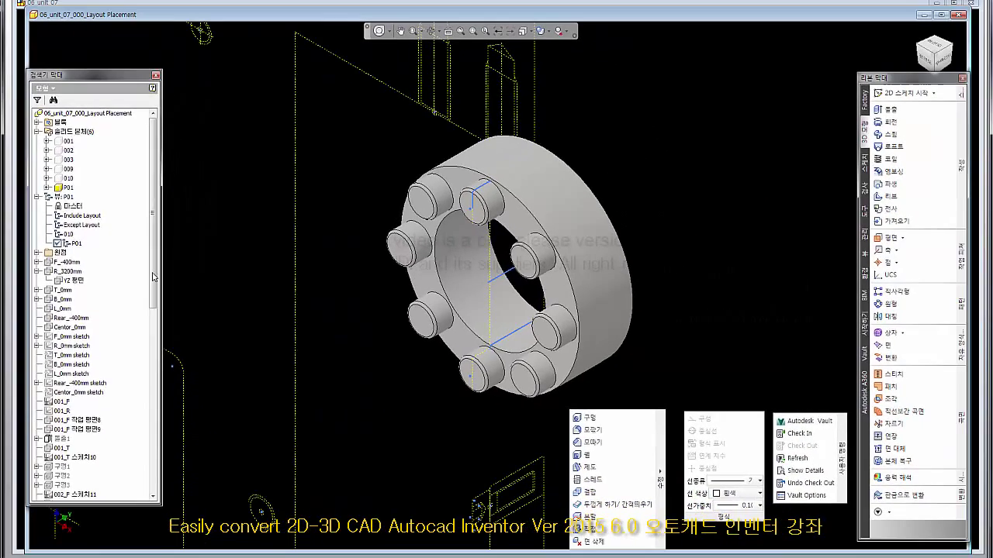
Hide the two construction sketches 스케치27 and 스케치28.
{"action": "left_click_drag", "start_coordinate": [194, 262], "coordinate": [140, 468]}
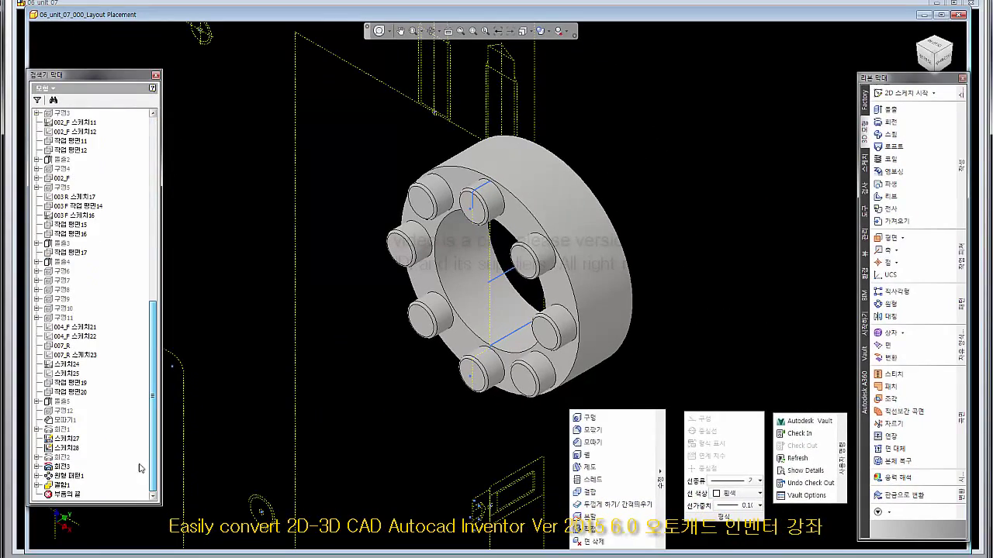
{"action": "left_click", "coordinate": [69, 439]}
{"action": "left_click", "coordinate": [71, 448], "text": "shift"}
{"action": "right_click", "coordinate": [72, 448]}
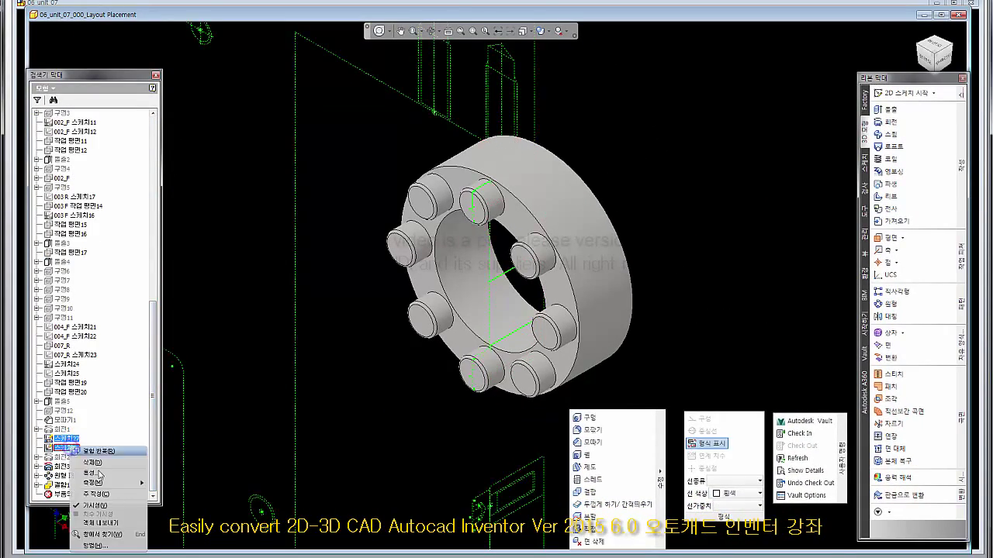
{"action": "left_click", "coordinate": [93, 500]}
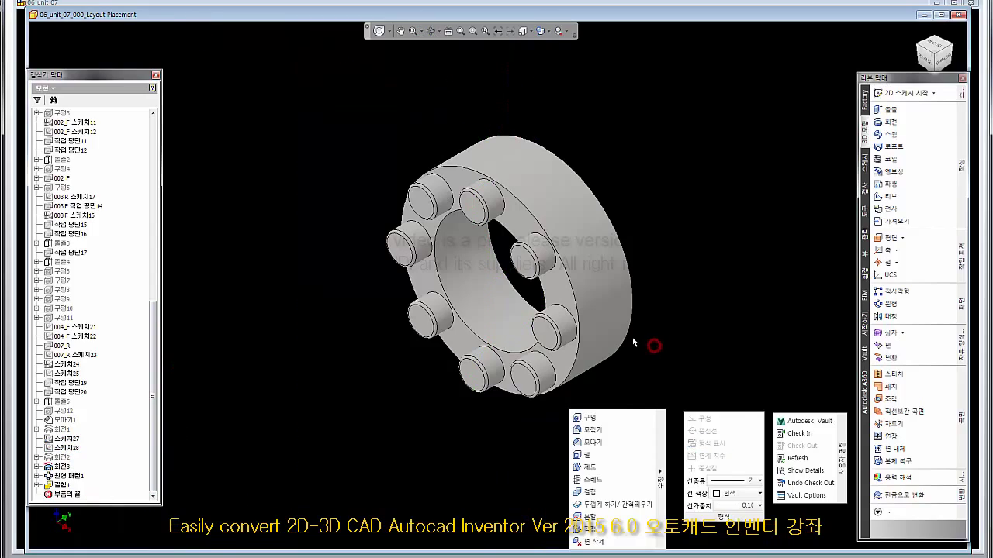
{"action": "scroll", "coordinate": [186, 322], "scroll_direction": "up", "scroll_amount": 12}
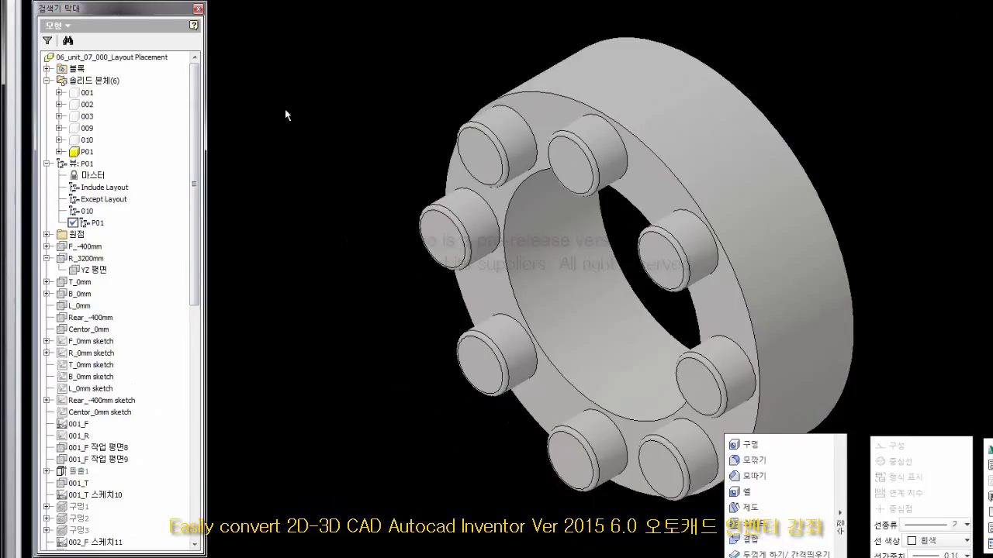